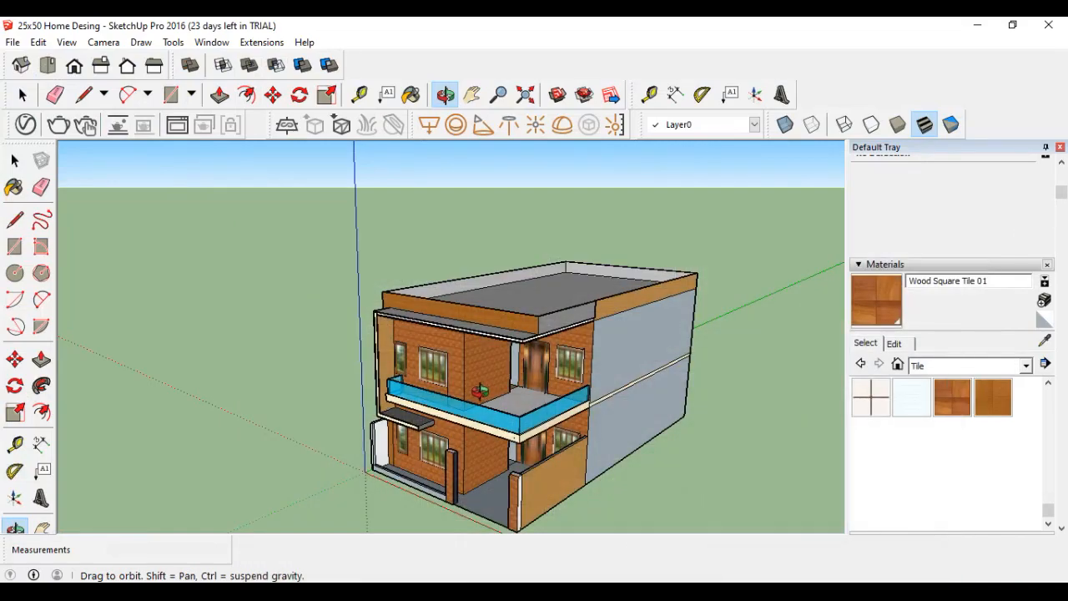
# Examine the finished house's front elevation, balcony and side wall from several angles.
pyautogui.moveTo(476, 393)
pyautogui.mouseDown()
pyautogui.moveTo(465, 440)
pyautogui.moveTo(420, 399)
pyautogui.moveTo(322, 346)
pyautogui.moveTo(597, 412)
pyautogui.mouseUp()
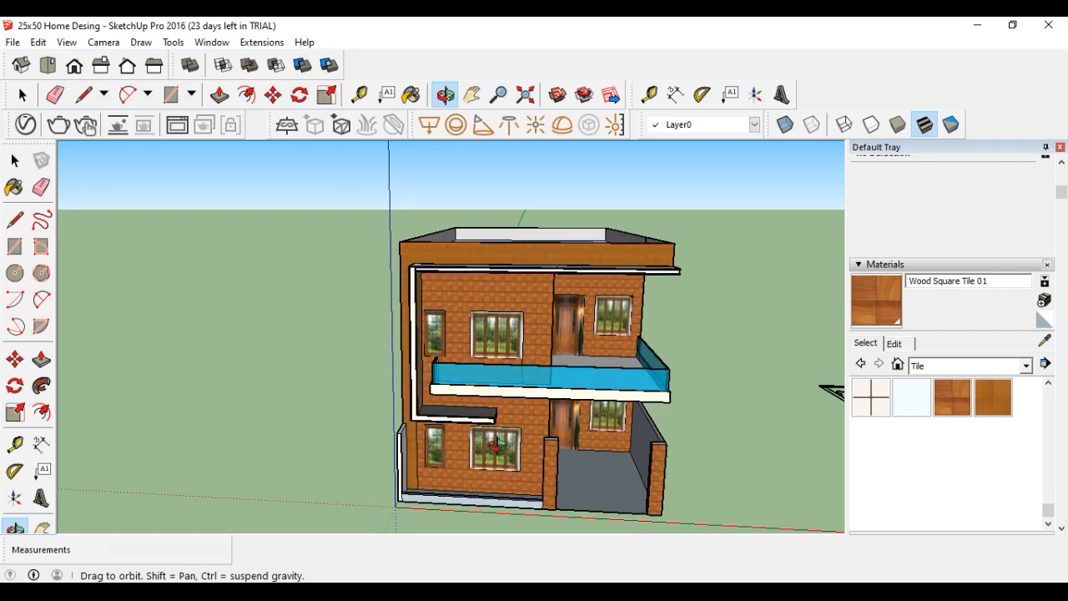
pyautogui.scroll(3, 500, 442)
pyautogui.moveTo(430, 282); pyautogui.dragTo(404, 282)
pyautogui.scroll(-3, 459, 350)
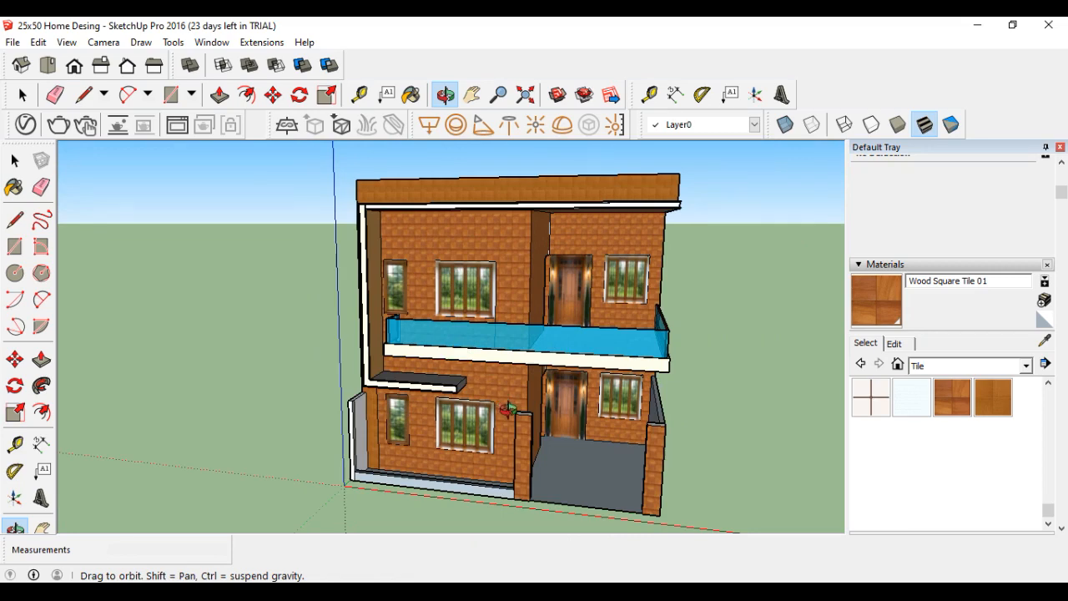
pyautogui.moveTo(507, 411); pyautogui.dragTo(464, 432)
pyautogui.scroll(-2, 523, 383)
pyautogui.scroll(2, 629, 456)
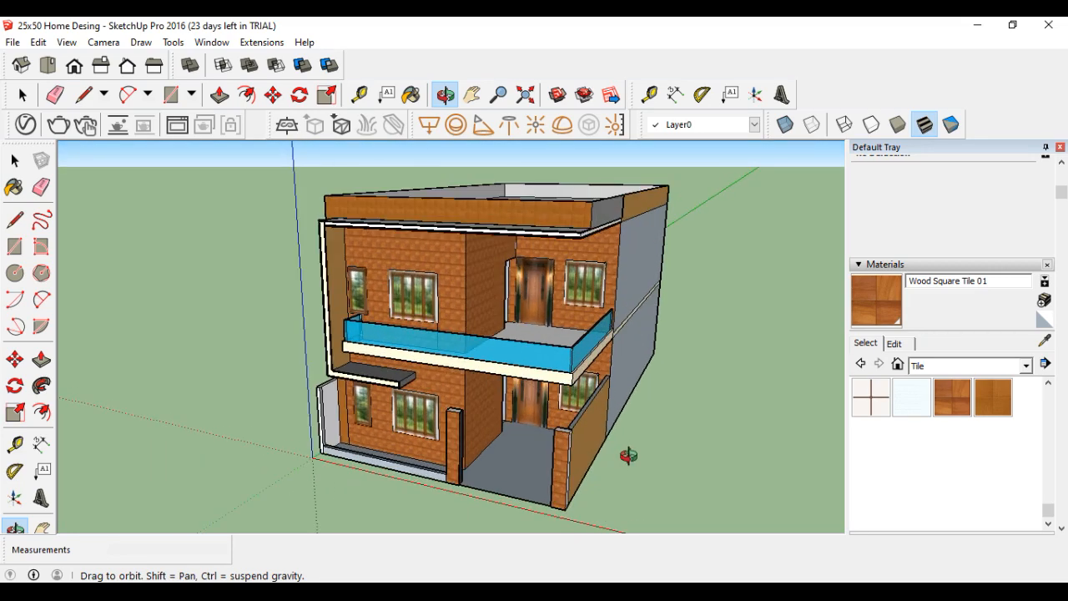
# Undo the tile and brick finishes on the front facade walls and the roof parapet.
pyautogui.hotkey('ctrl', 'z')
pyautogui.hotkey('ctrl', 'z')
pyautogui.hotkey('ctrl', 'z')
pyautogui.hotkey('ctrl', 'z')
pyautogui.hotkey('ctrl', 'z')
pyautogui.hotkey('ctrl', 'z')
pyautogui.hotkey('ctrl', 'z')
pyautogui.hotkey('ctrl', 'z')
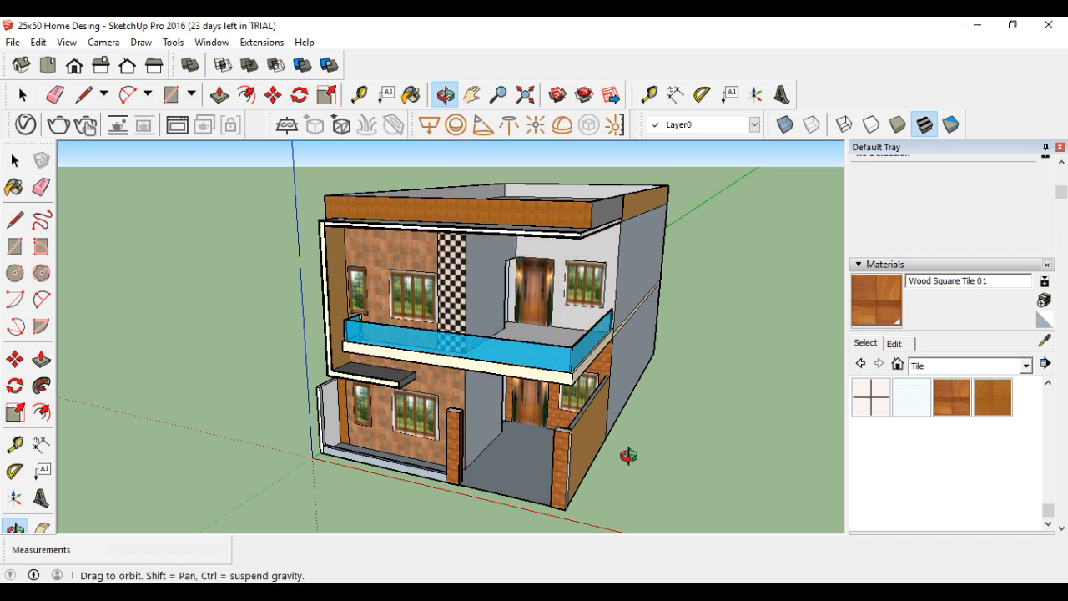
pyautogui.hotkey('ctrl', 'z')
pyautogui.hotkey('ctrl', 'z')
pyautogui.hotkey('ctrl', 'z')
pyautogui.hotkey('ctrl', 'z')
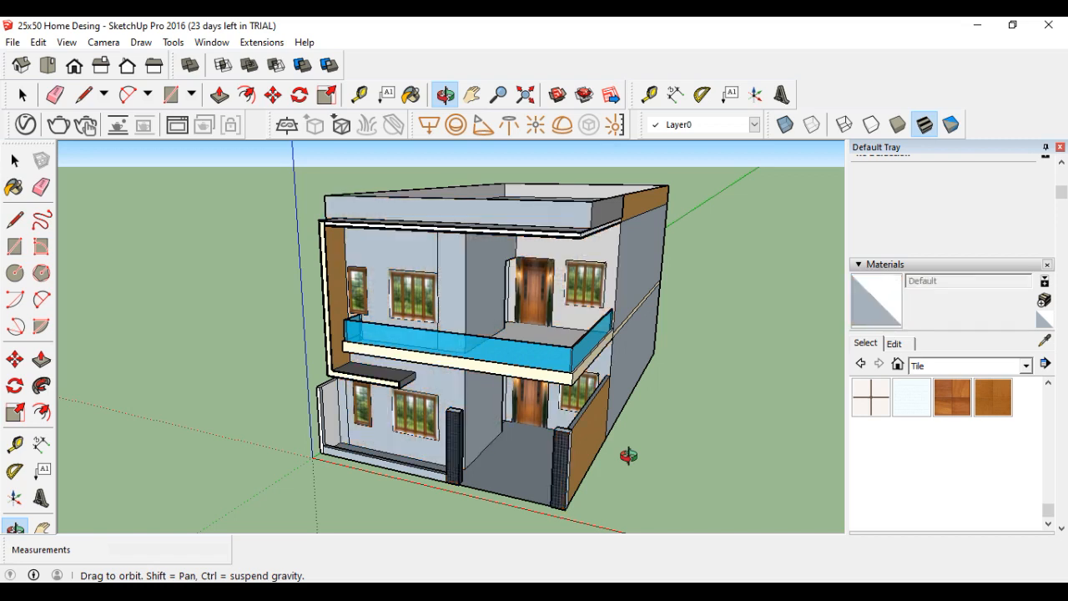
# Undo the gate pillar finishes, the lowering of the front boundary wall and the latest porch and upper-floor wall paint.
pyautogui.hotkey('ctrl', 'z')
pyautogui.hotkey('ctrl', 'z')
pyautogui.hotkey('ctrl', 'z')
pyautogui.hotkey('ctrl', 'z')
pyautogui.hotkey('ctrl', 'z')
pyautogui.hotkey('ctrl', 'z')
pyautogui.hotkey('ctrl', 'z')
pyautogui.hotkey('ctrl', 'z')
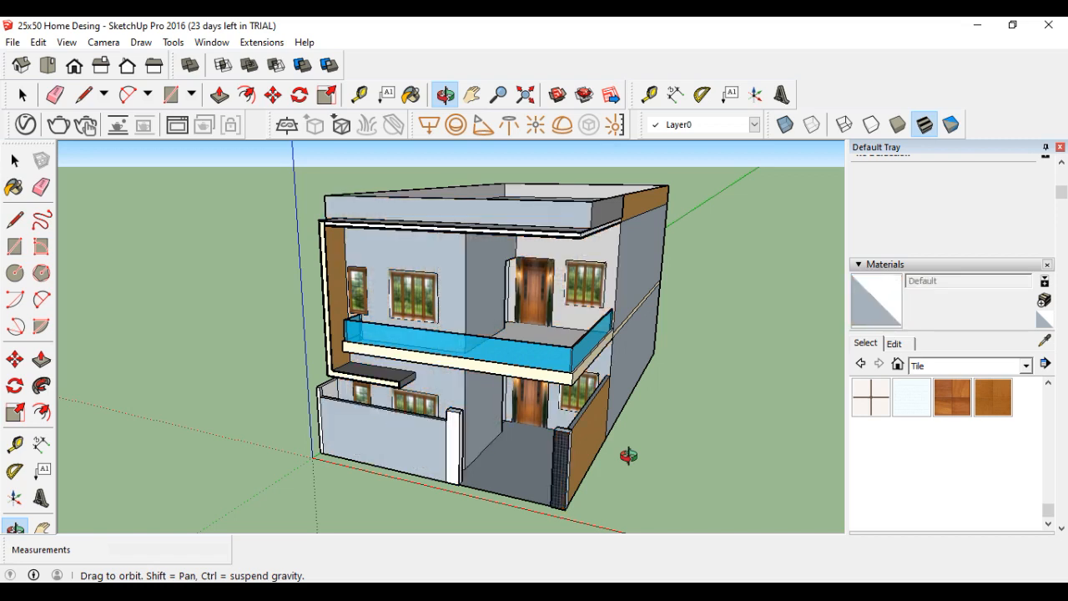
pyautogui.hotkey('ctrl', 'y')
pyautogui.hotkey('ctrl', 'y')
pyautogui.hotkey('ctrl', 'y')
pyautogui.hotkey('ctrl', 'y')
pyautogui.hotkey('ctrl', 'y')
pyautogui.hotkey('ctrl', 'y')
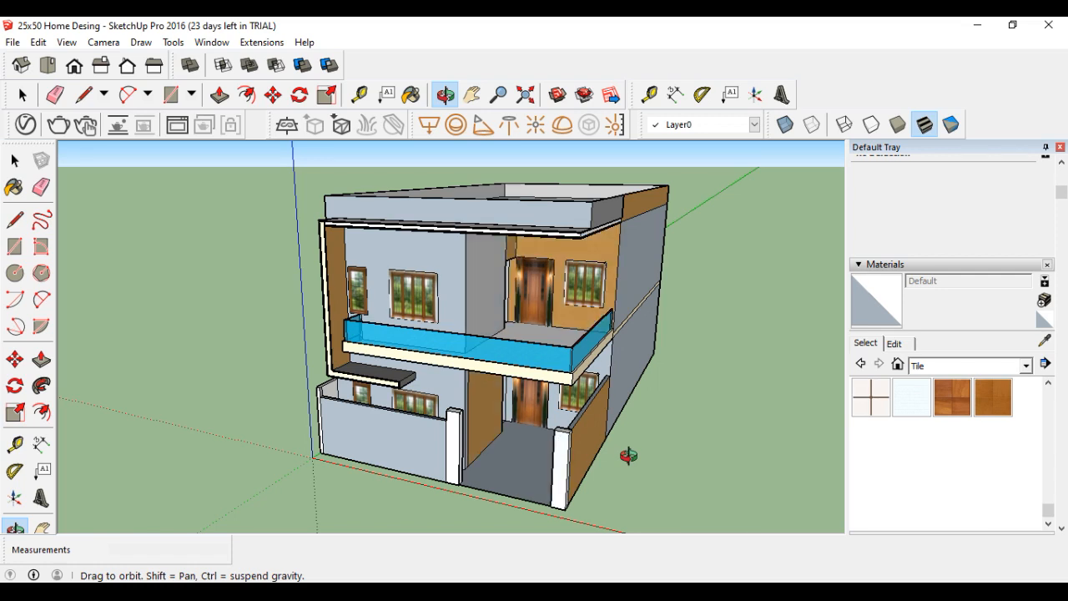
# Undo the modelling of the front boundary wall, both gate pillars and the roof parapet.
pyautogui.hotkey('ctrl', 'z')
pyautogui.hotkey('ctrl', 'z')
pyautogui.hotkey('ctrl', 'z')
pyautogui.hotkey('ctrl', 'z')
pyautogui.hotkey('ctrl', 'z')
pyautogui.hotkey('ctrl', 'z')
pyautogui.hotkey('ctrl', 'z')
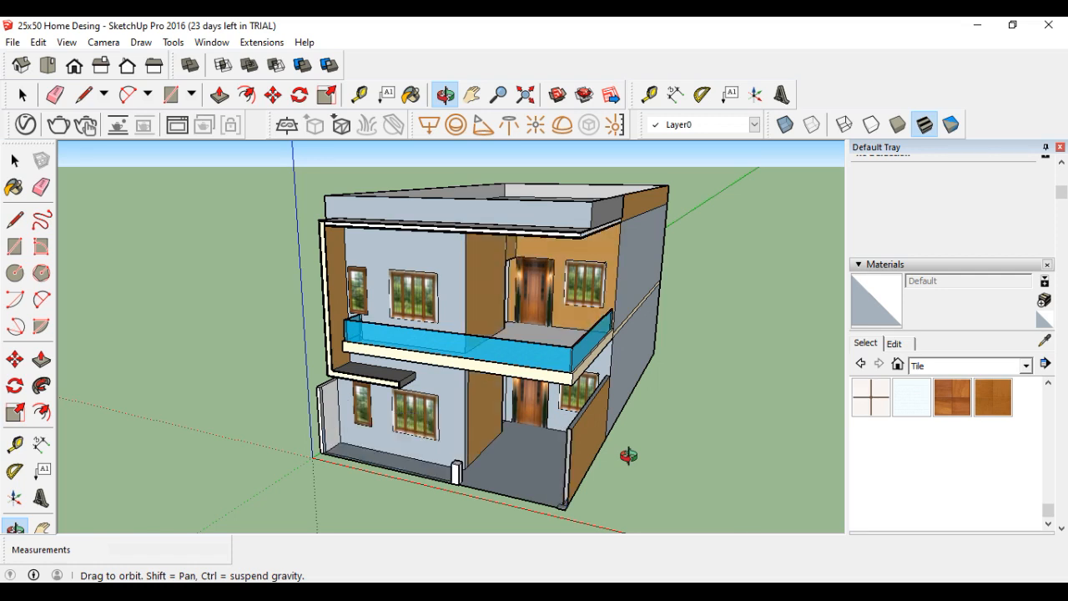
pyautogui.hotkey('ctrl', 'z')
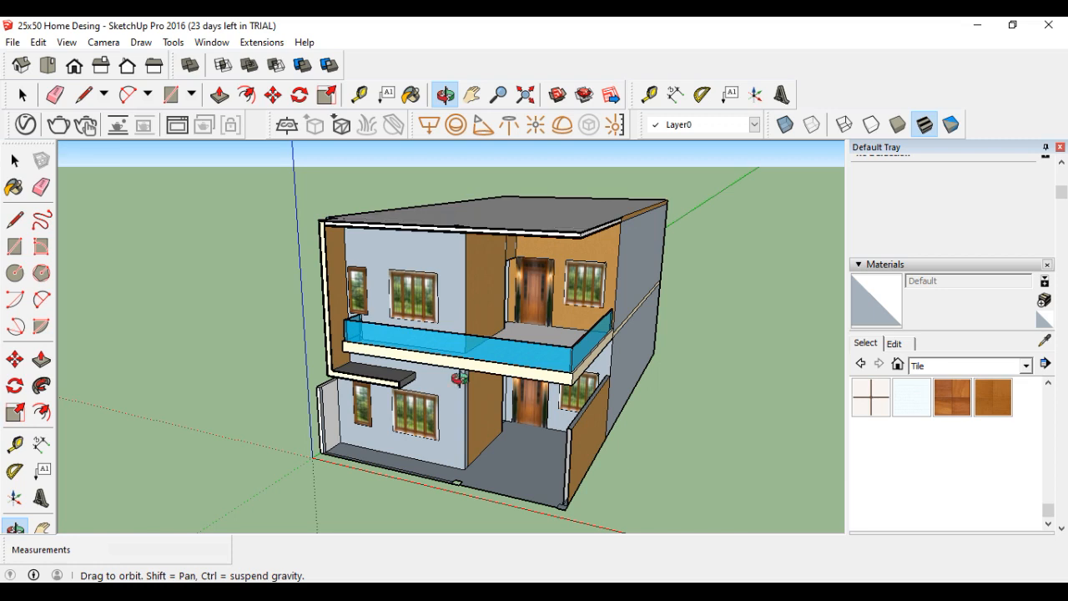
# Examine the balcony, porch floor and ground-floor front from closer up.
pyautogui.scroll(-2, 735, 350)
pyautogui.scroll(2, 531, 411)
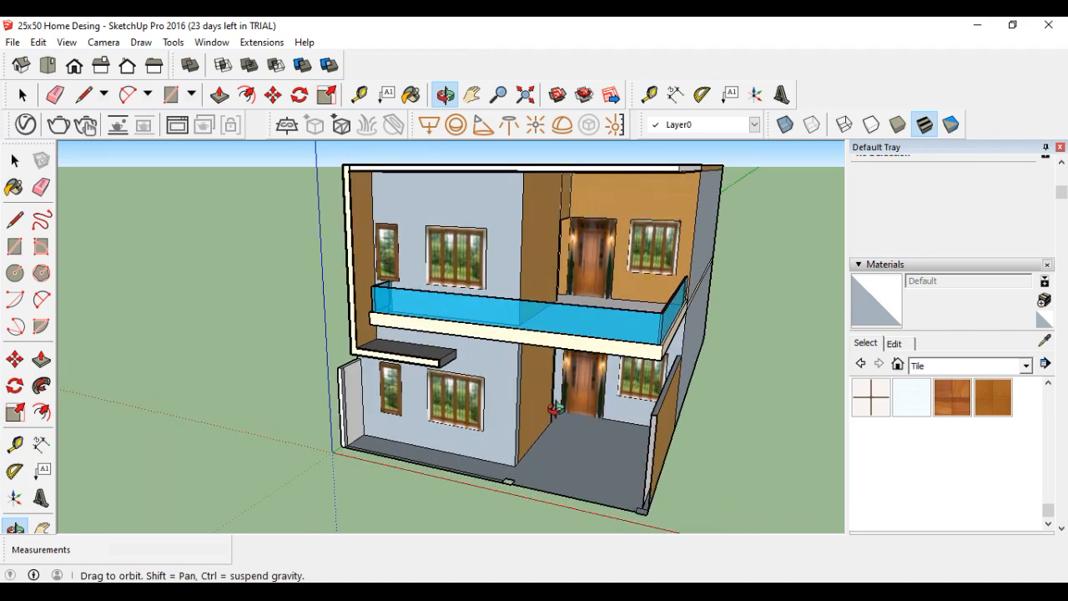
pyautogui.scroll(2, 672, 468)
pyautogui.scroll(-2, 563, 407)
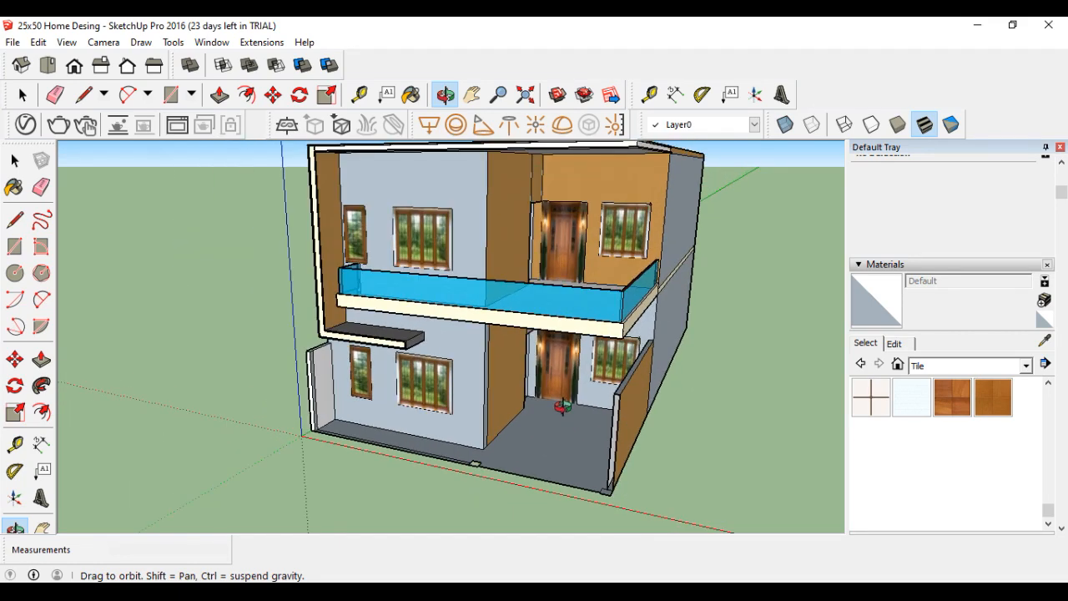
pyautogui.scroll(1, 564, 407)
pyautogui.scroll(1, 560, 337)
pyautogui.scroll(1, 624, 334)
pyautogui.scroll(1, 624, 334)
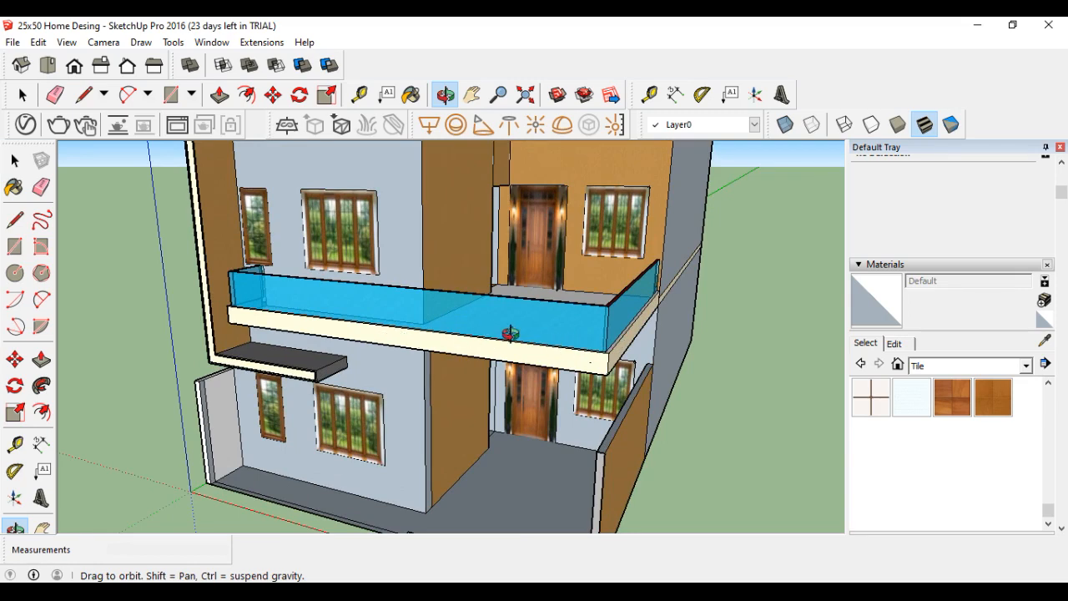
pyautogui.scroll(-2, 510, 333)
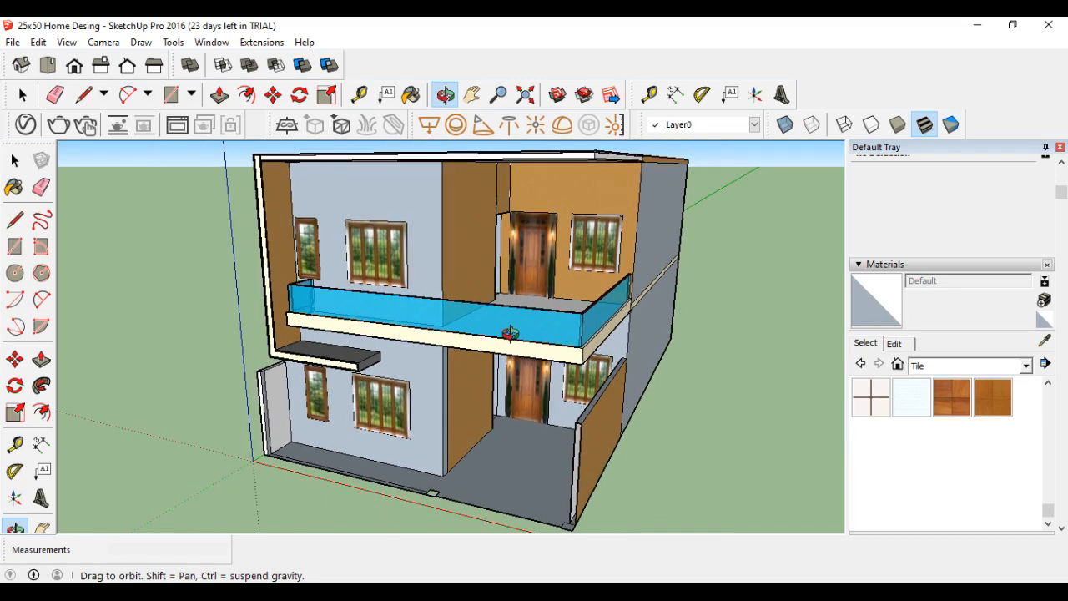
pyautogui.scroll(1, 463, 499)
pyautogui.scroll(3, 281, 425)
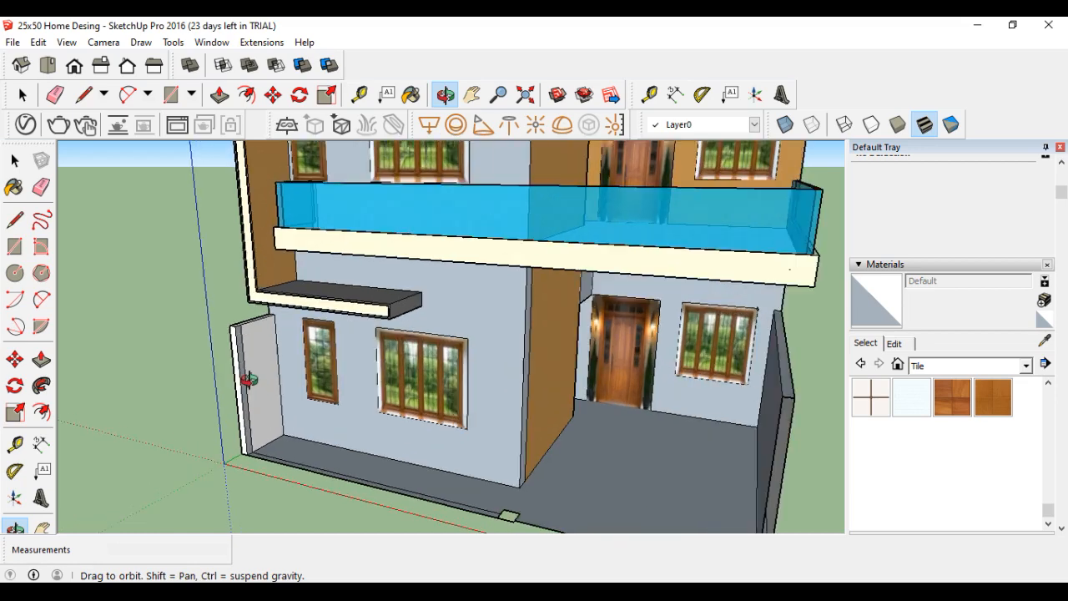
# Draw a rectangle over the square opening at the porch floor's front edge to close it for the left gate pillar.
pyautogui.click(21, 97)
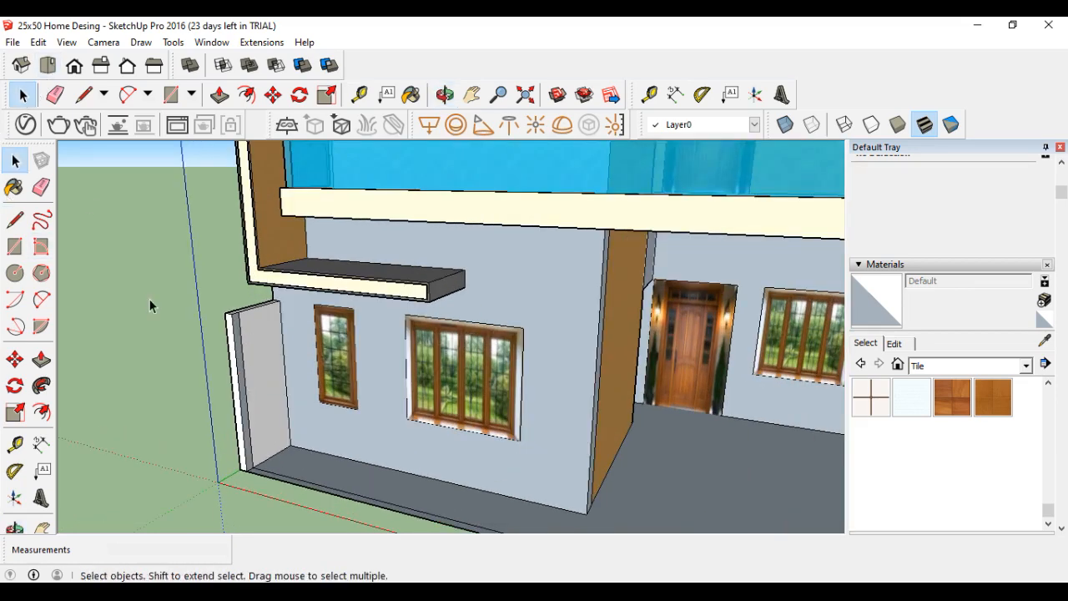
pyautogui.scroll(-4, 377, 394)
pyautogui.scroll(2, 618, 503)
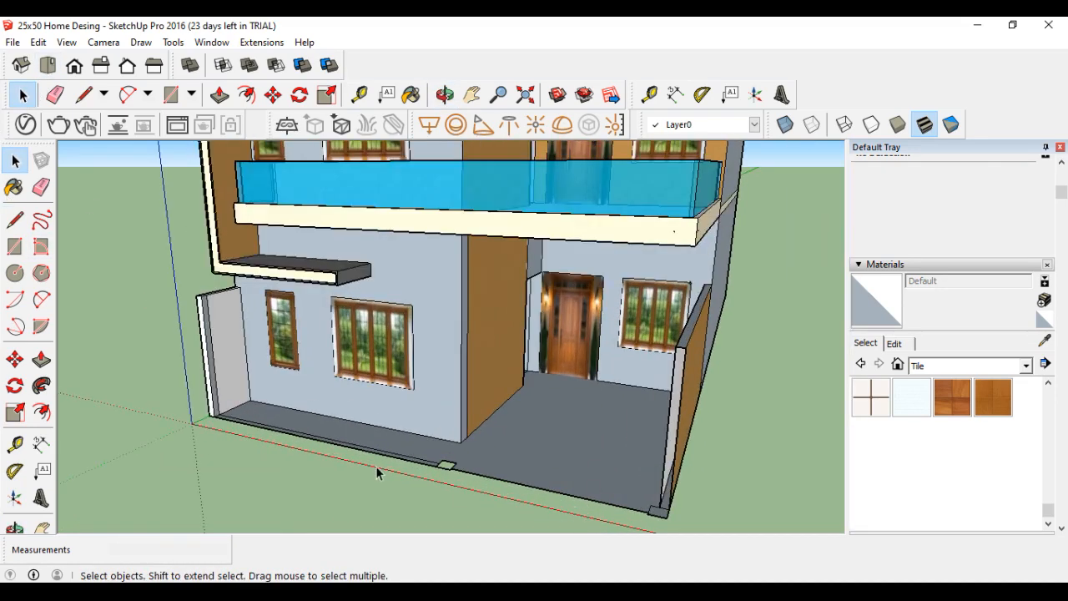
pyautogui.scroll(3, 452, 471)
pyautogui.scroll(2, 401, 465)
pyautogui.click(220, 94)
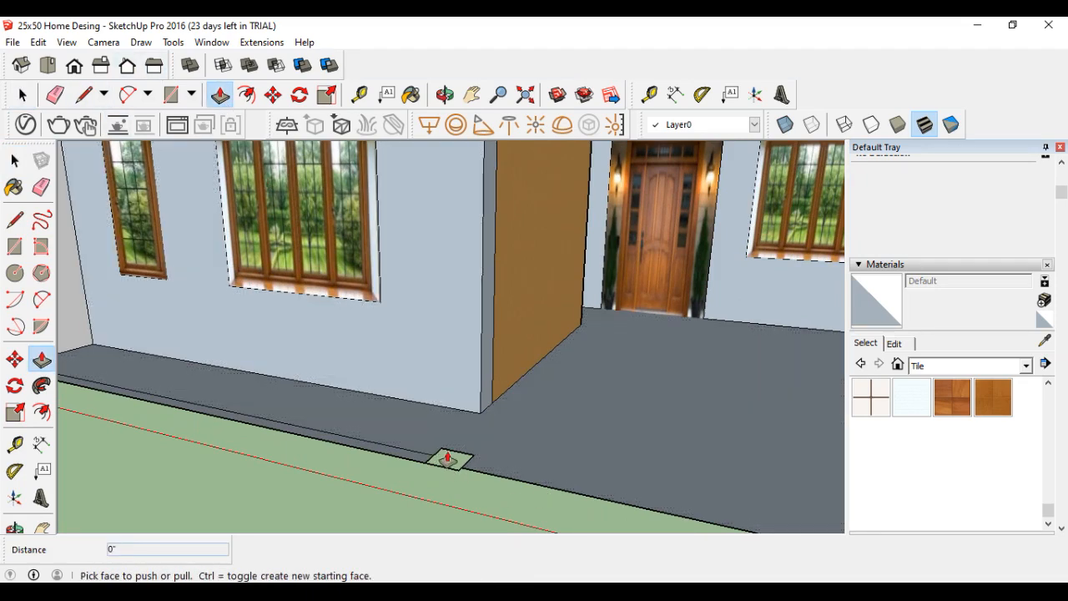
pyautogui.click(171, 94)
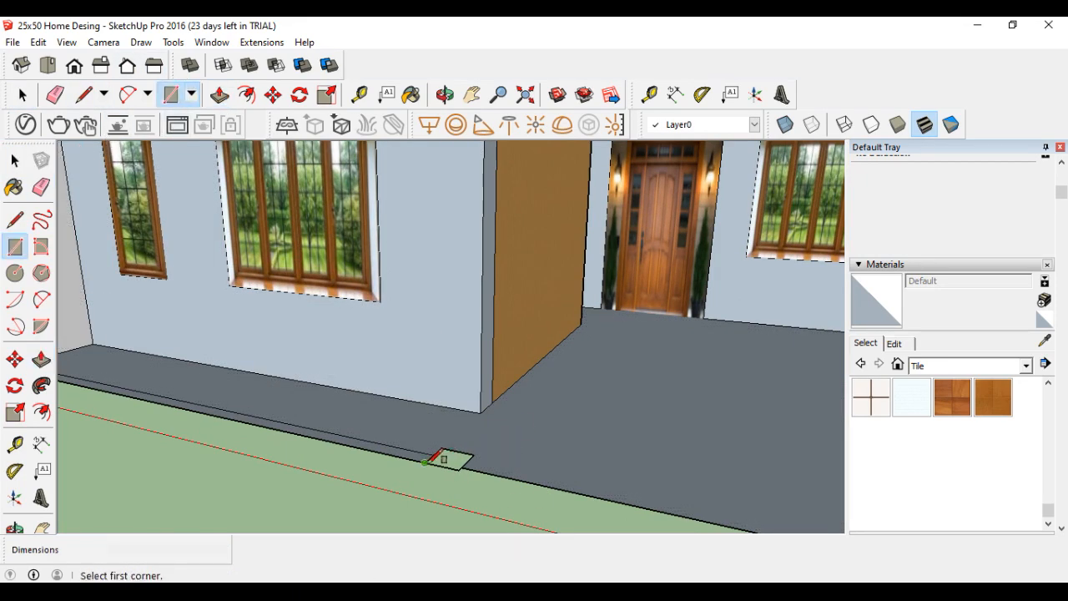
pyautogui.click(425, 462)
pyautogui.click(475, 453)
# Push/Pull the left gate pillar's square base up to a height of 2'.
pyautogui.click(220, 94)
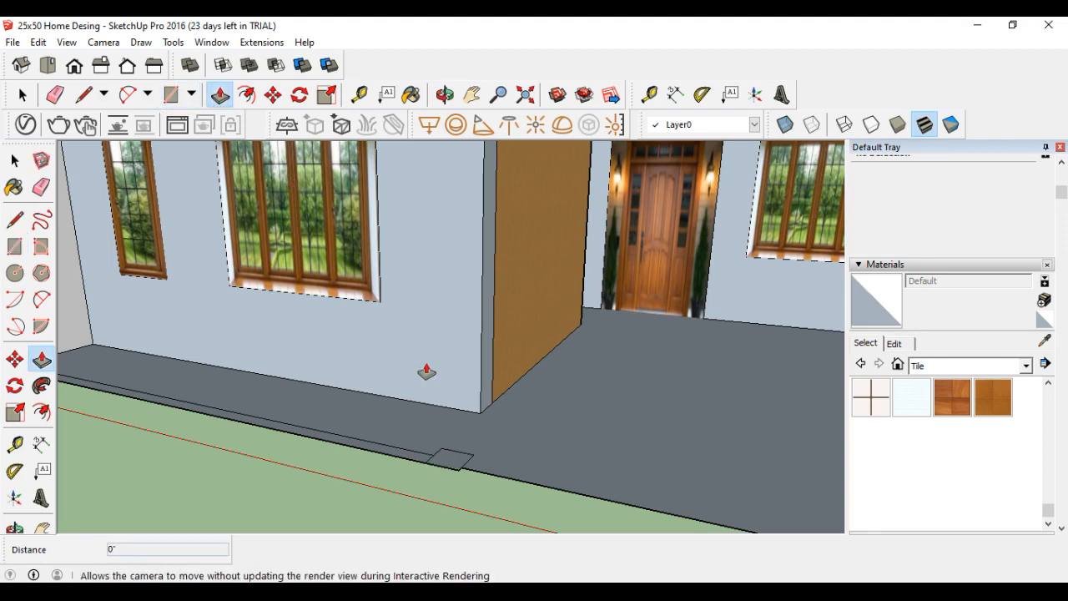
pyautogui.click(450, 467)
pyautogui.click(449, 452)
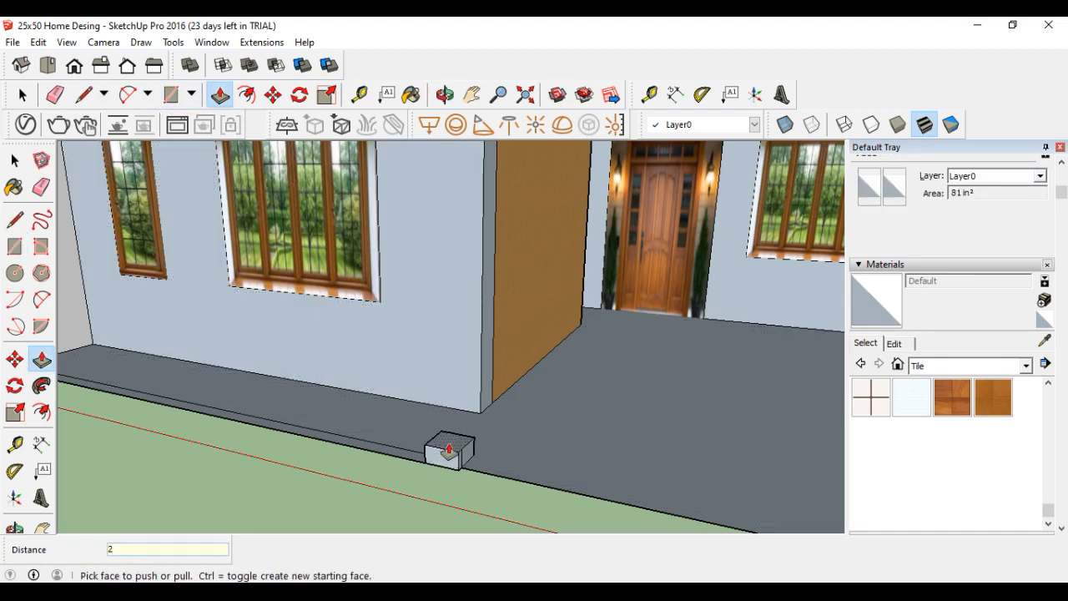
pyautogui.press('Return')
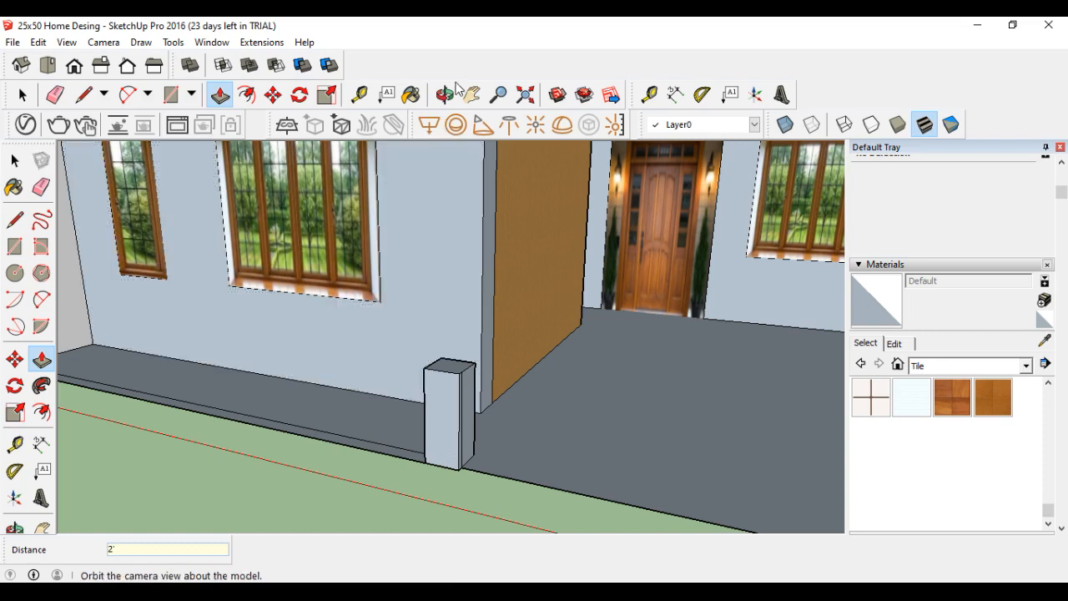
# Delete the extra vertical edge on the side of the left gate pillar.
pyautogui.click(451, 99)
pyautogui.moveTo(484, 445); pyautogui.dragTo(579, 405)
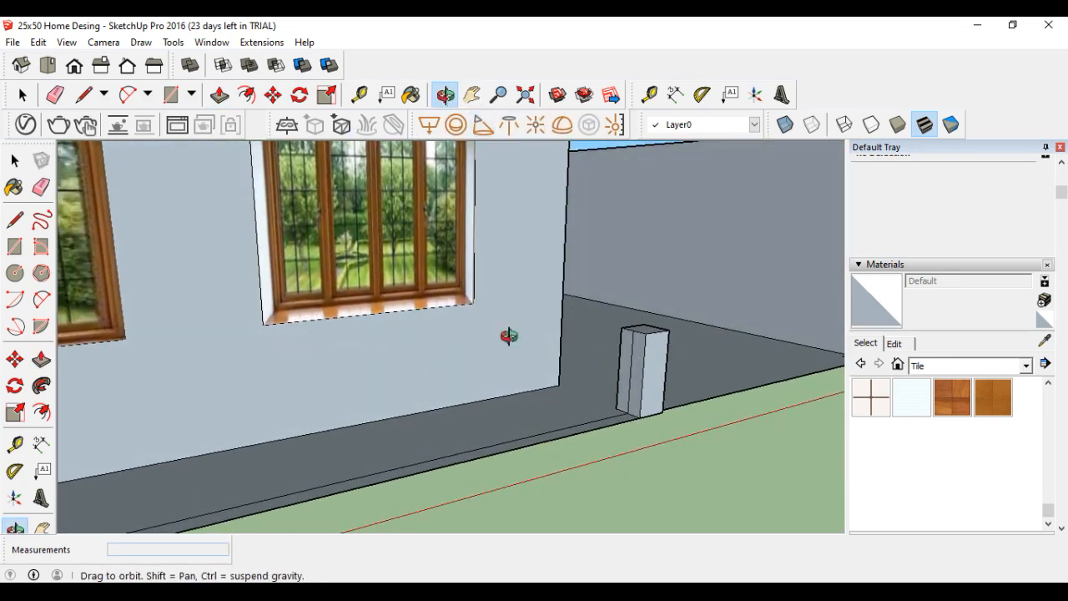
pyautogui.press('space')
pyautogui.click(631, 368)
pyautogui.press('Delete')
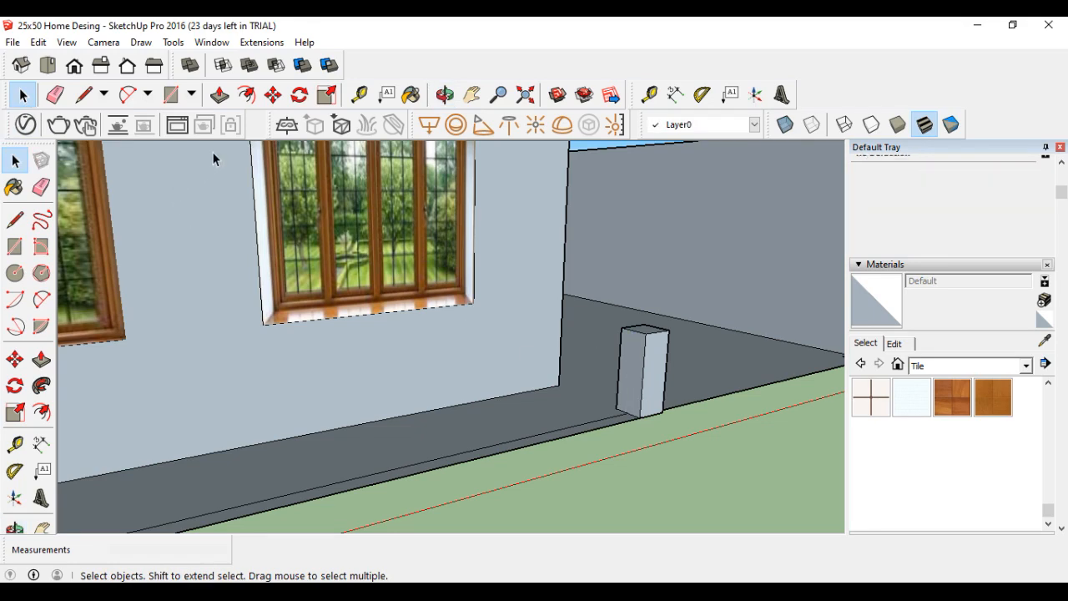
# Push/Pull the left gate pillar's side face to widen it, and raise its top by 6'.
pyautogui.press('p')
pyautogui.moveTo(619, 374); pyautogui.dragTo(623, 292)
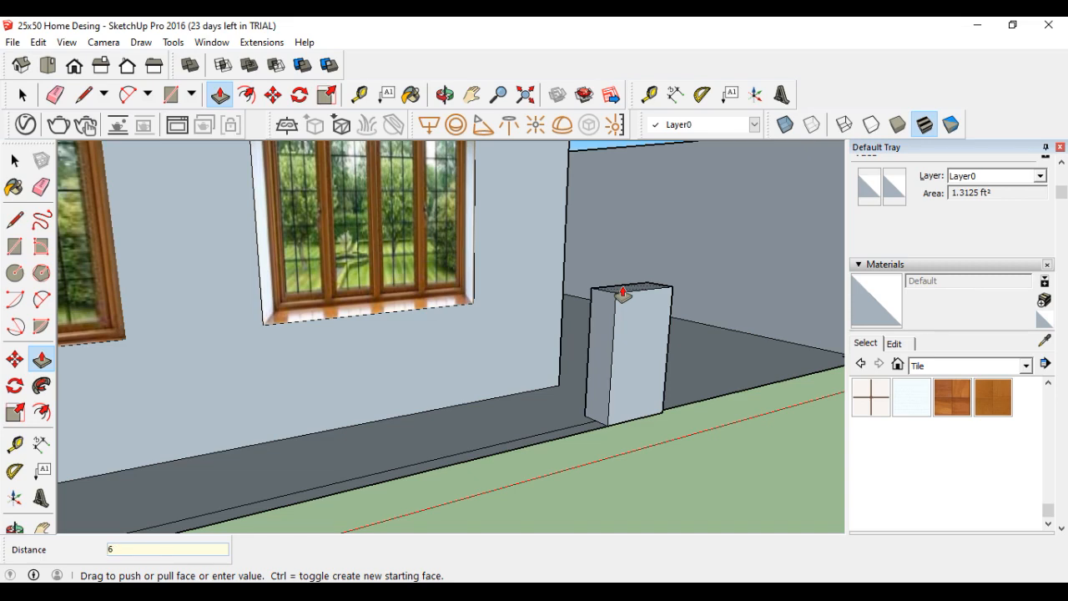
pyautogui.press('Return')
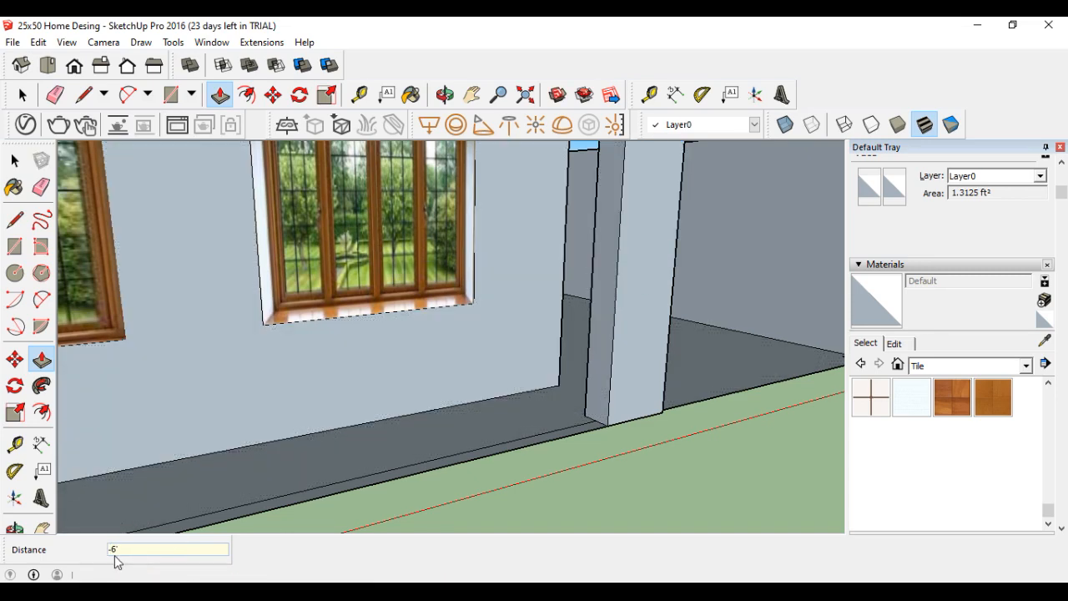
# Push/Pull the square pillar base at the end of the right boundary wall up by 1'.
pyautogui.scroll(-3, 321, 526)
pyautogui.scroll(-2, 321, 526)
pyautogui.scroll(6, 615, 395)
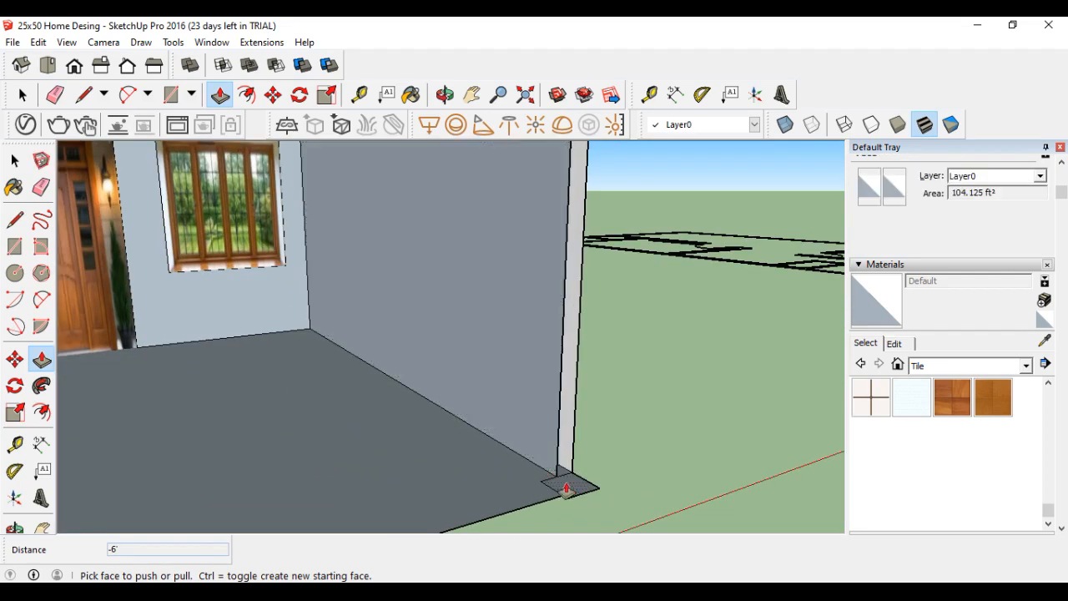
pyautogui.moveTo(566, 484); pyautogui.dragTo(567, 470)
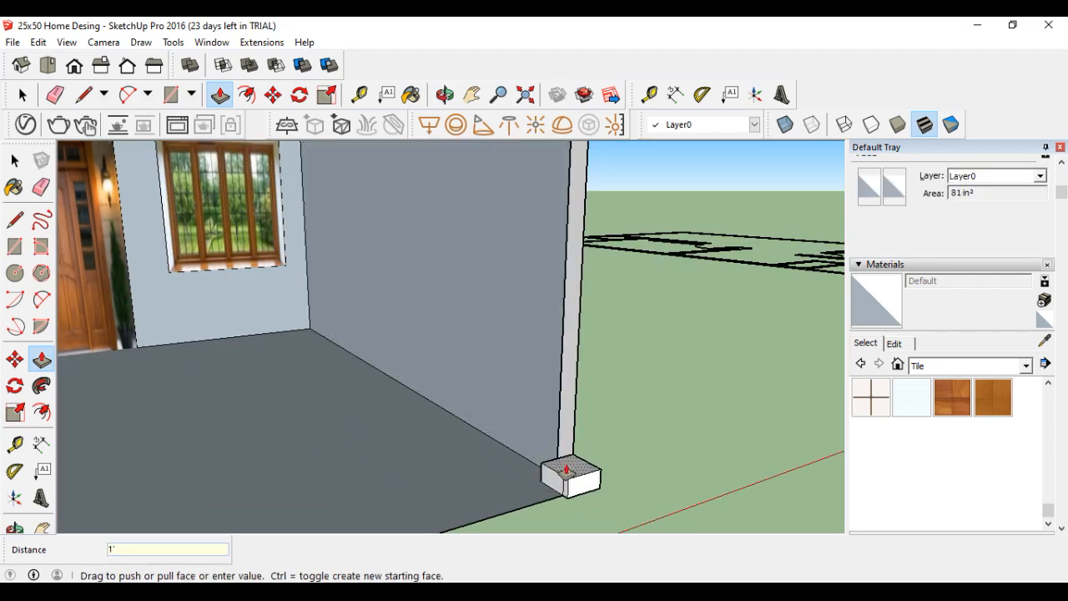
pyautogui.press('Return')
# Delete the extra vertical edge on the right gate pillar and widen the pillar toward the porch by 1'.
pyautogui.click(23, 94)
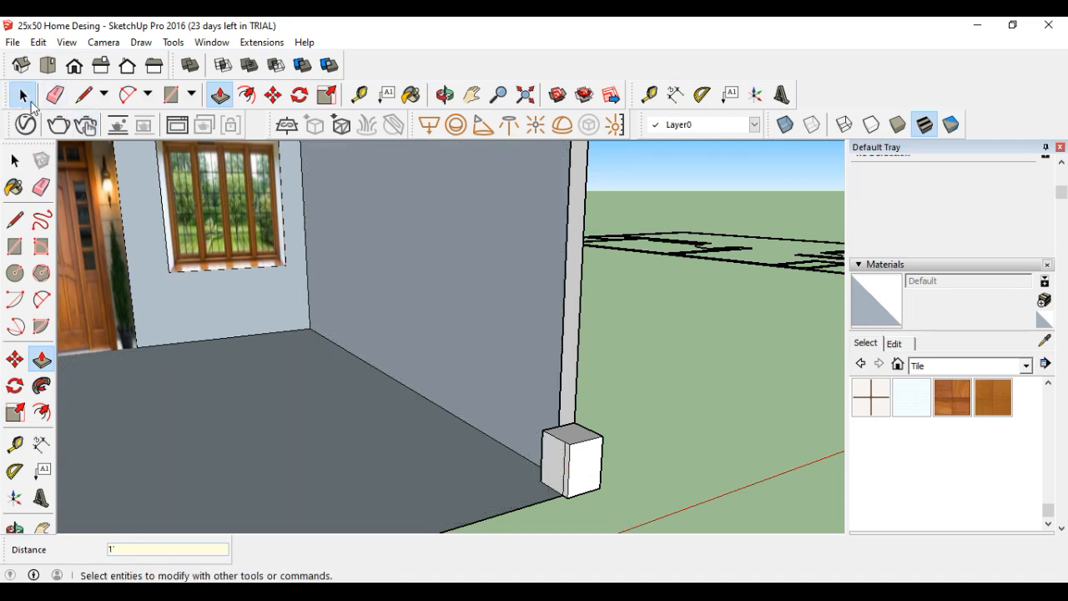
pyautogui.click(568, 482)
pyautogui.press('Delete')
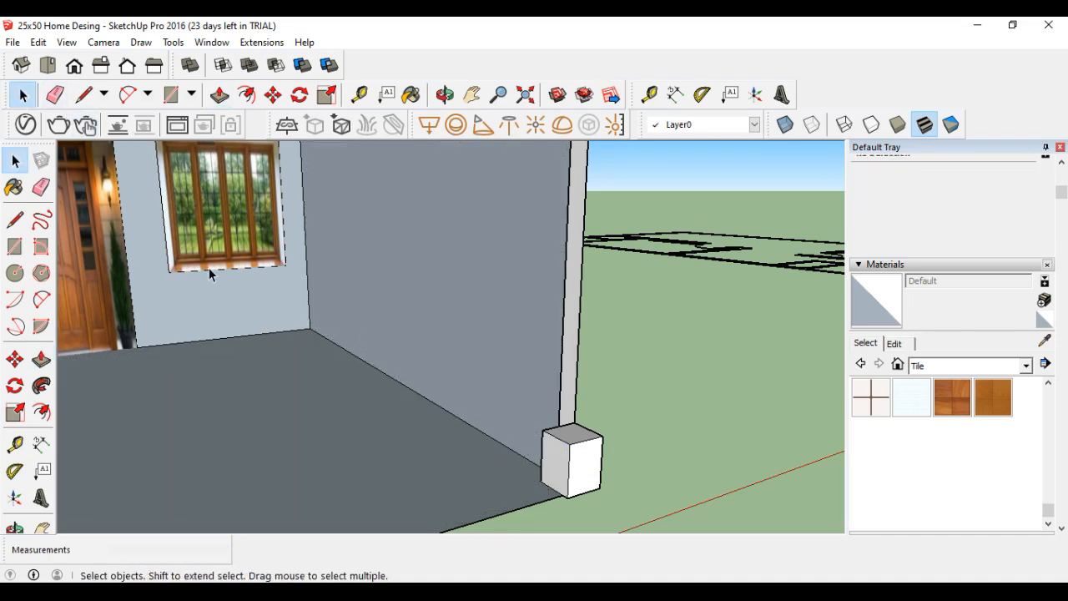
pyautogui.click(220, 94)
pyautogui.moveTo(556, 484); pyautogui.dragTo(496, 492)
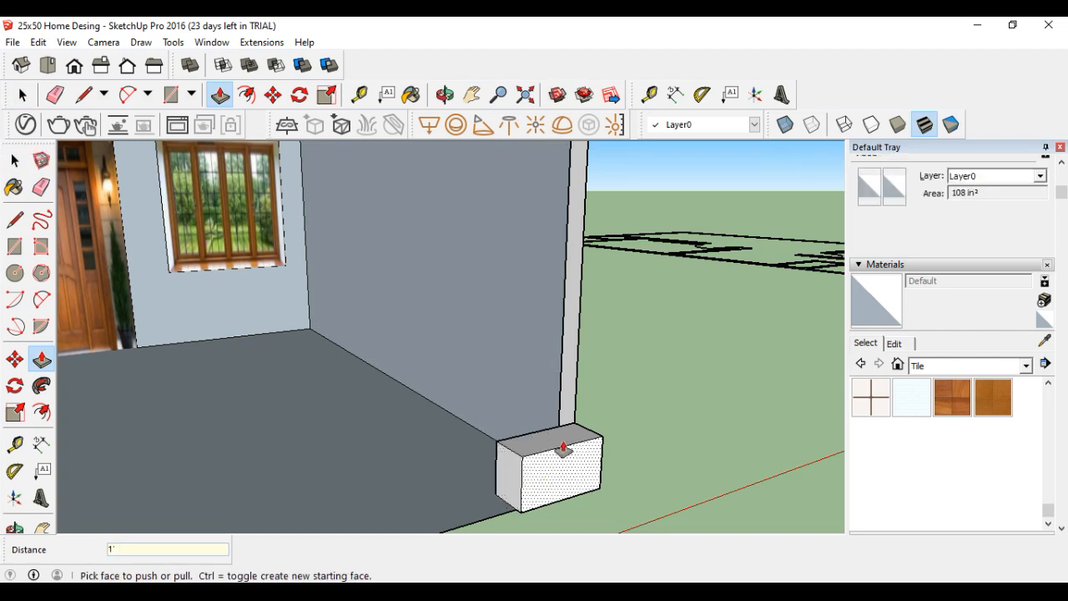
# Raise the top face of the right gate pillar by 6'.
pyautogui.moveTo(541, 437); pyautogui.dragTo(532, 376)
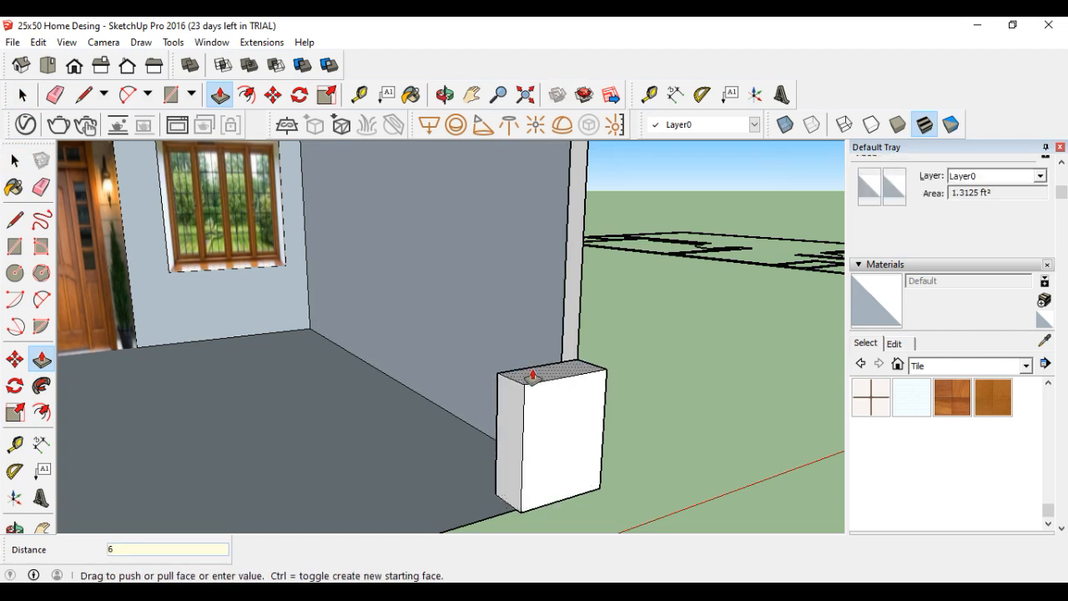
pyautogui.write("6'")
pyautogui.press('Return')
pyautogui.moveTo(556, 393); pyautogui.dragTo(603, 467, button='middle')
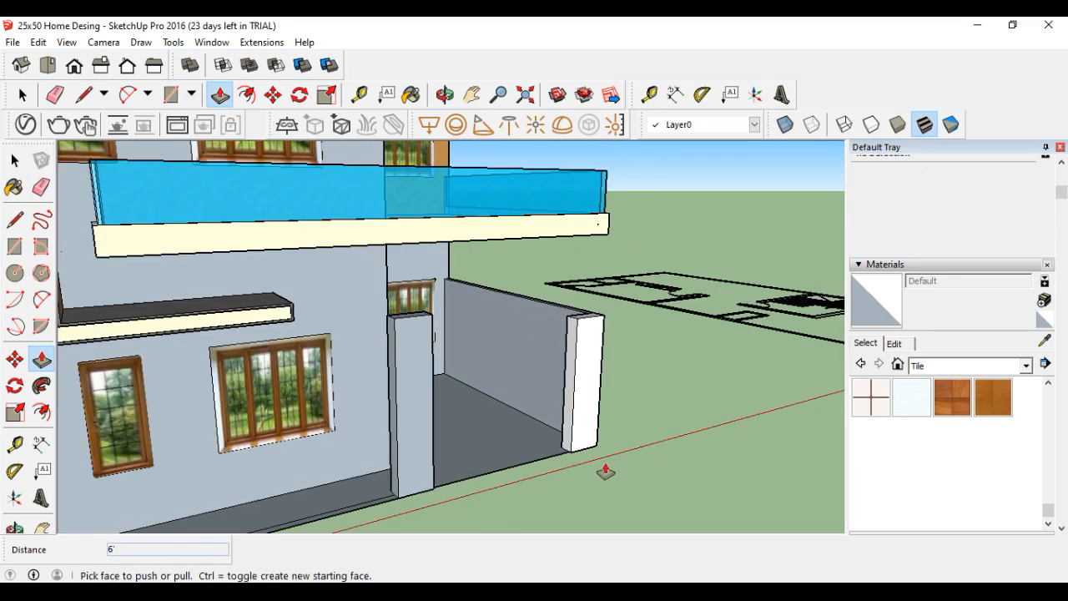
pyautogui.scroll(5, 576, 321)
pyautogui.click(618, 338)
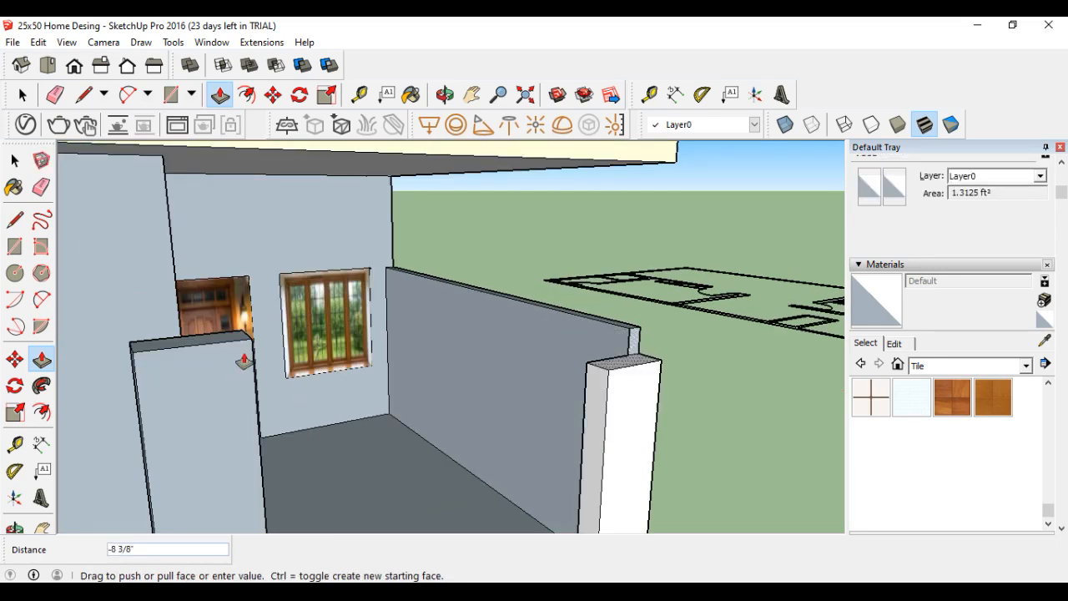
pyautogui.press('Escape')
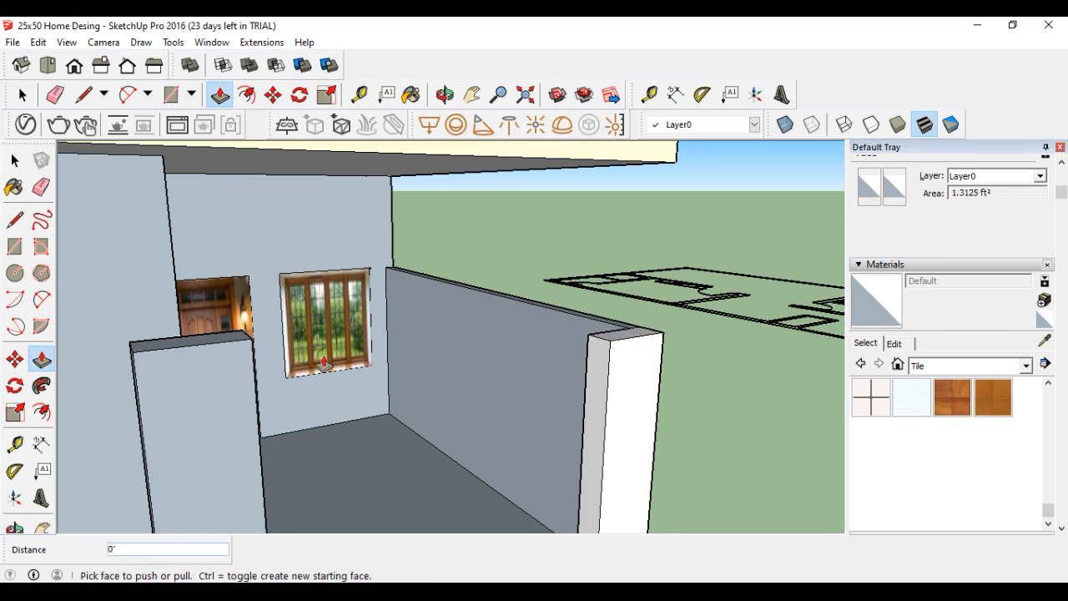
# Push the top face of the left gate pillar down by 1'.
pyautogui.click(190, 342)
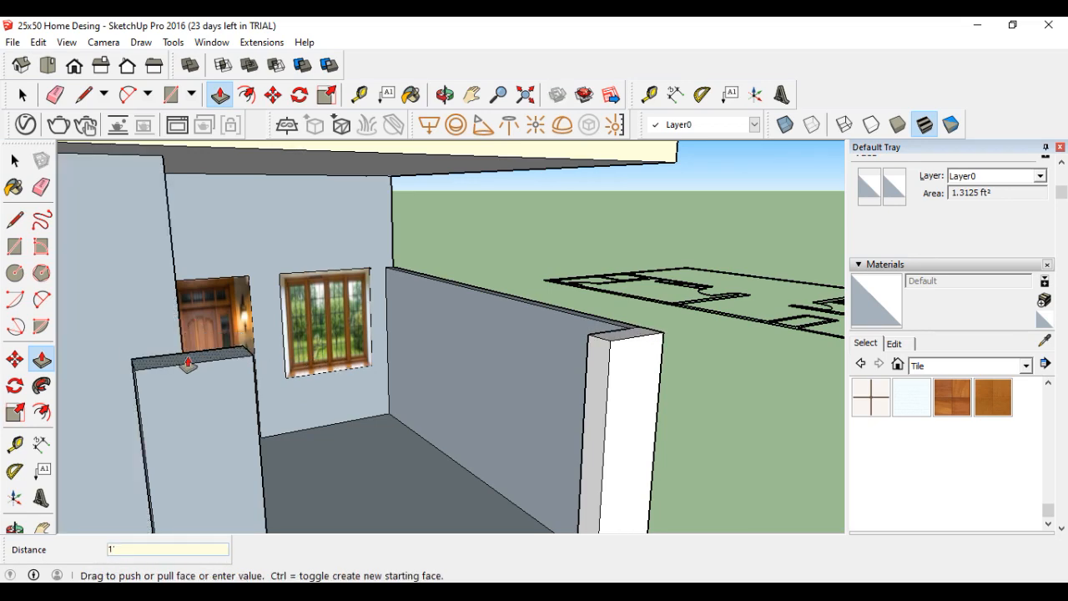
pyautogui.write("1'")
pyautogui.press('Return')
pyautogui.scroll(-3, 415, 424)
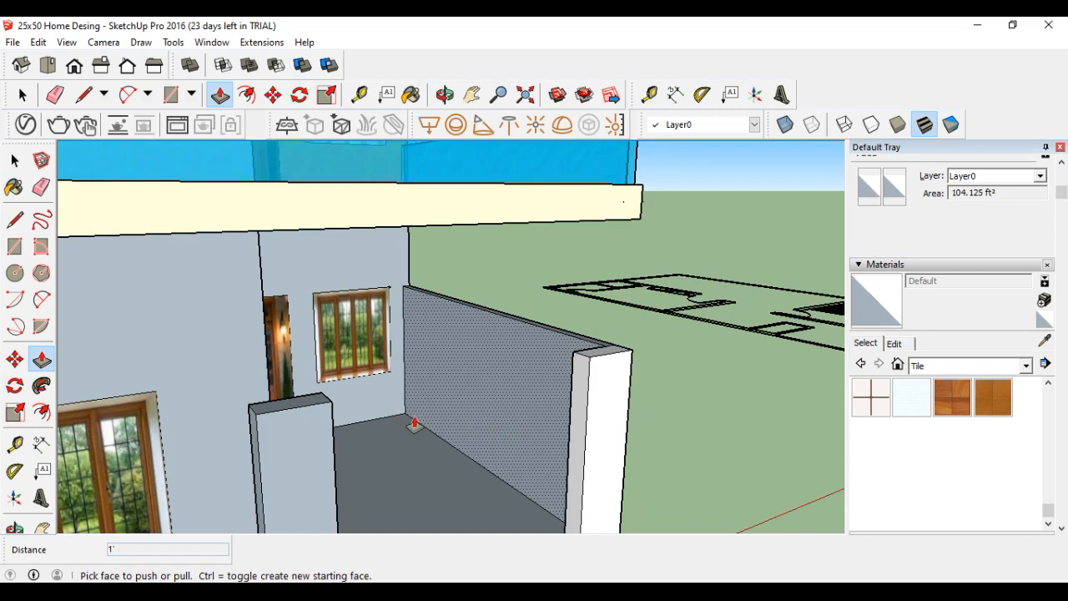
pyautogui.scroll(-3, 422, 341)
# Check the gate pillars in the Paint reference image and browse Google's tile image results for a matching grey stone texture.
pyautogui.hotkey('alt', 'Tab')
pyautogui.scroll(-3, 504, 415)
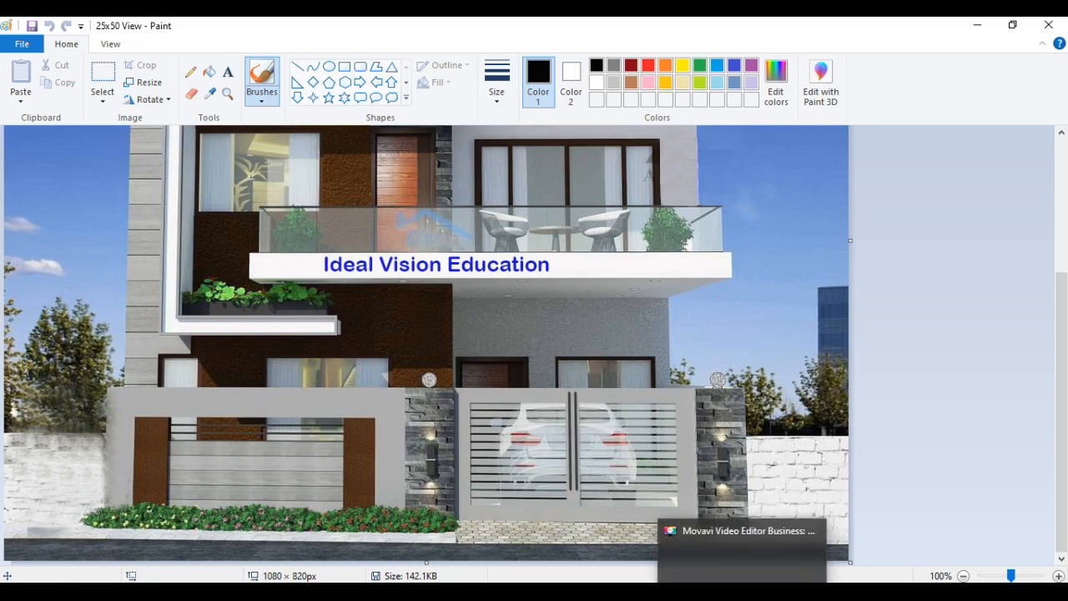
pyautogui.click(717, 591)
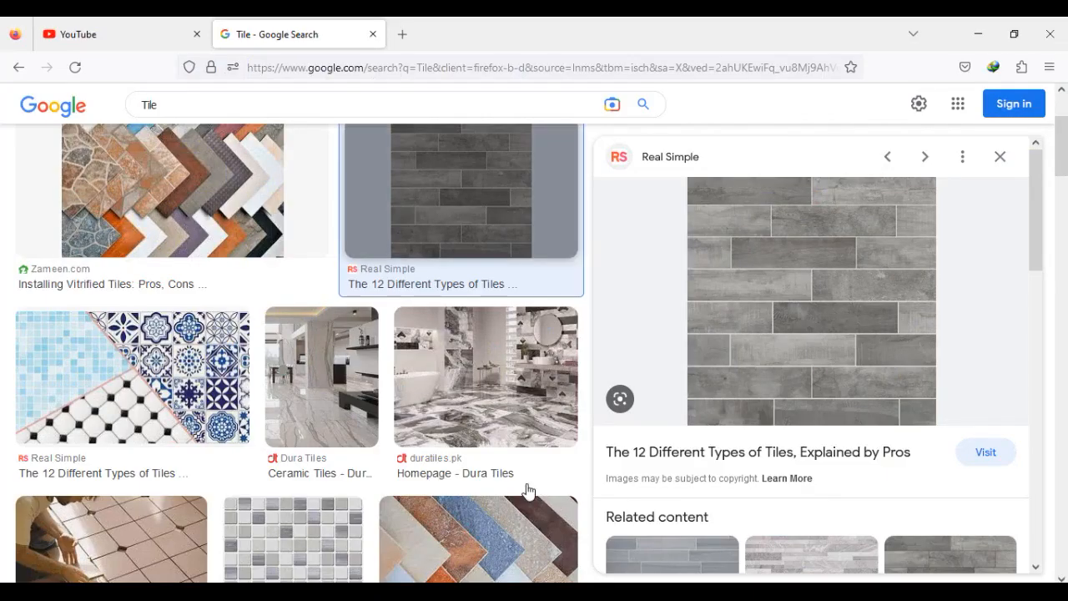
pyautogui.scroll(-2, 495, 353)
pyautogui.scroll(-2, 495, 354)
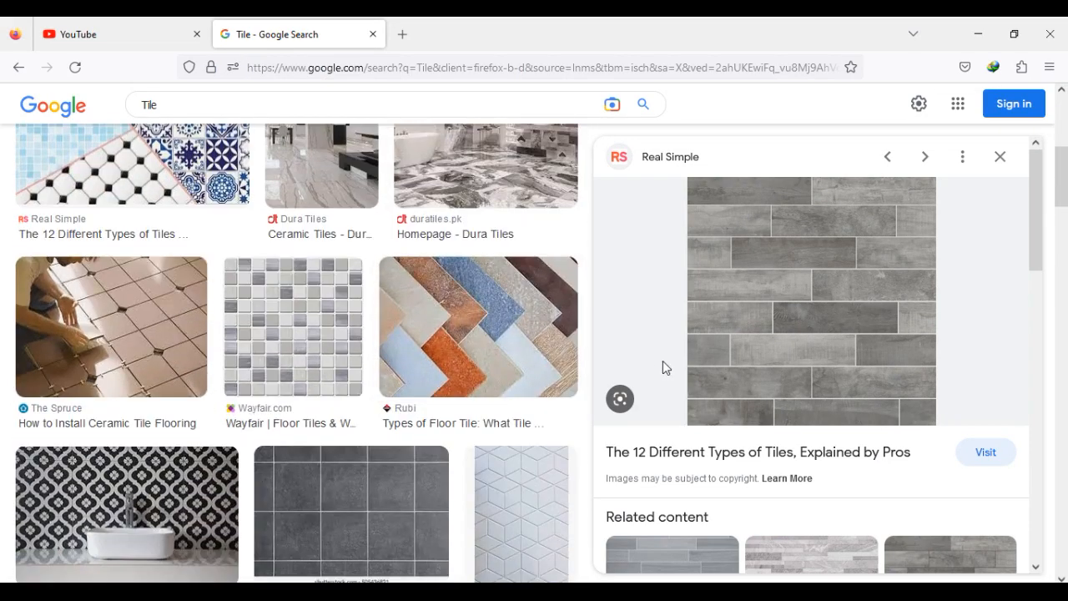
pyautogui.scroll(-2, 1062, 234)
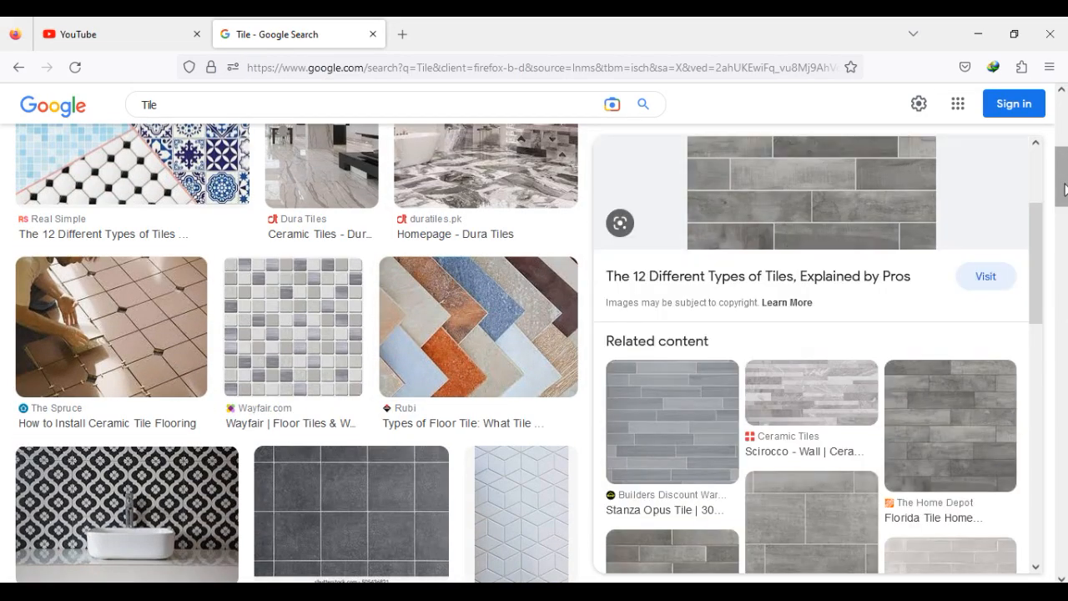
pyautogui.scroll(-3, 1064, 216)
pyautogui.scroll(-3, 810, 410)
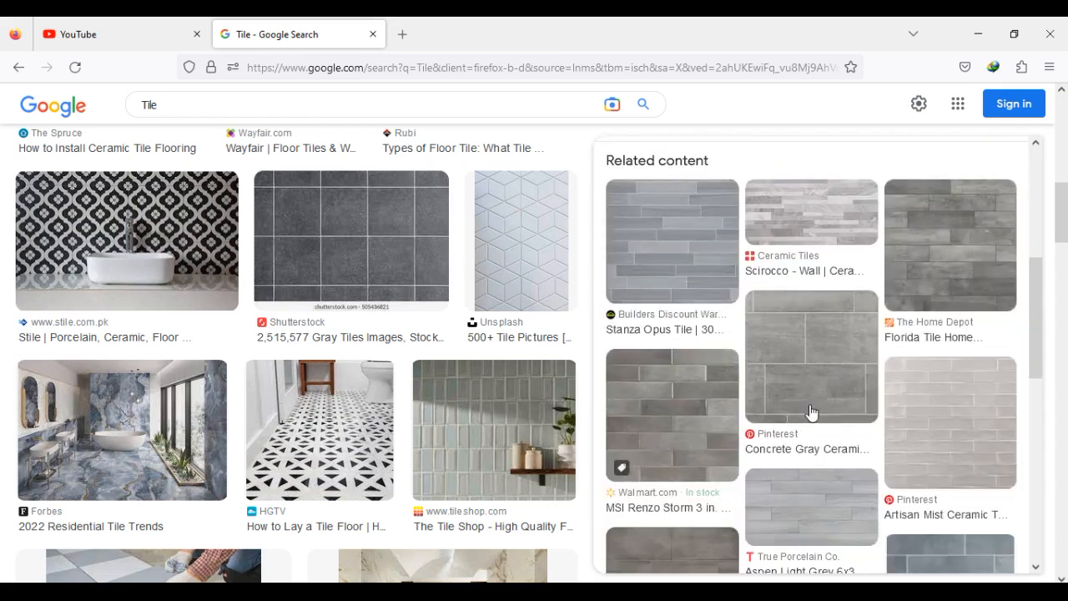
pyautogui.scroll(-5, 753, 357)
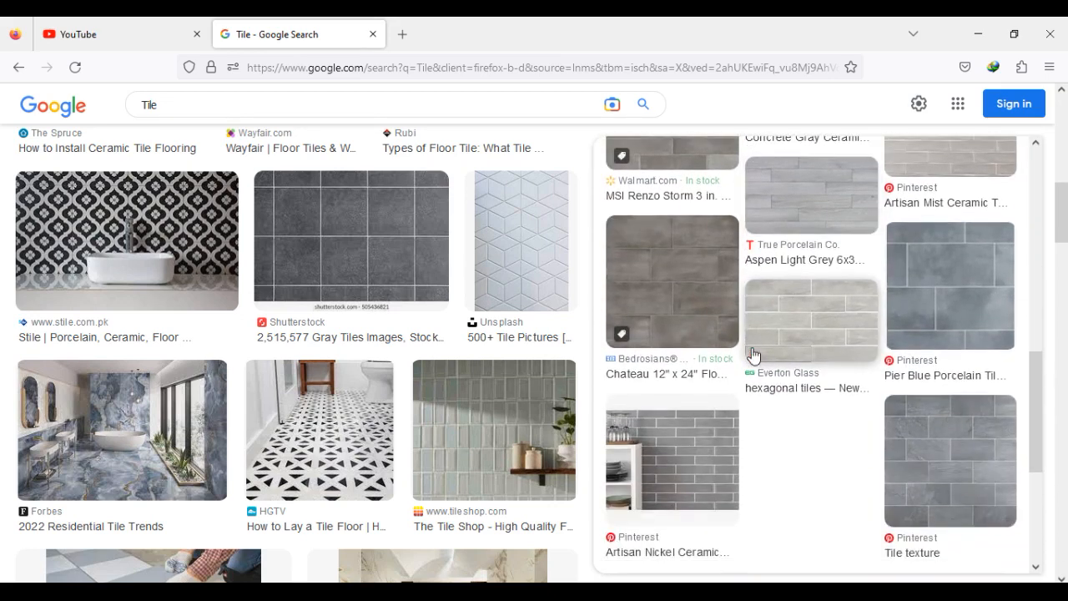
pyautogui.scroll(-2, 753, 355)
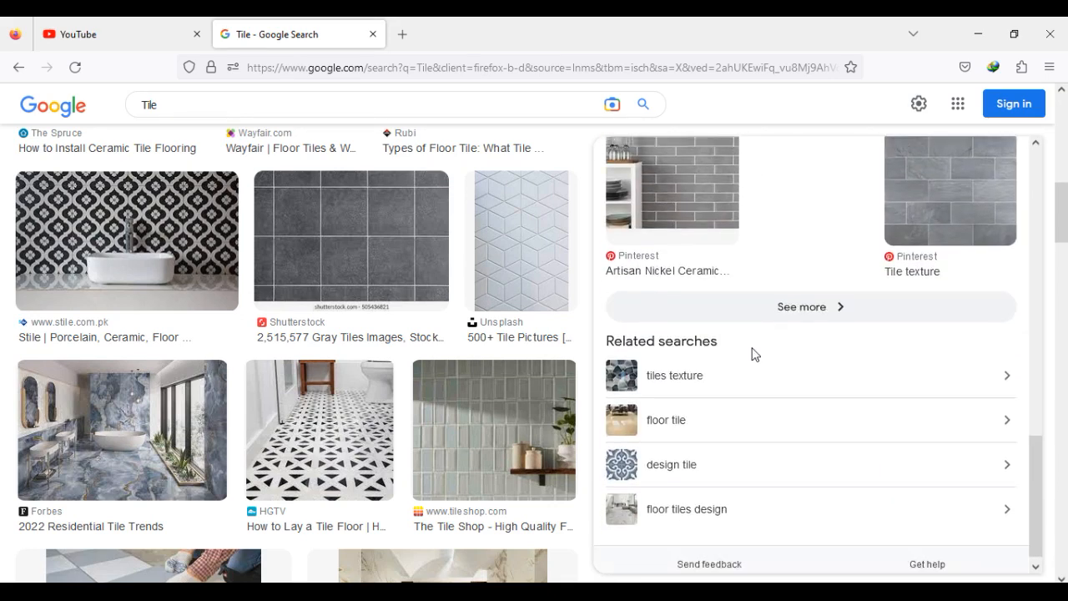
pyautogui.scroll(-2, 403, 407)
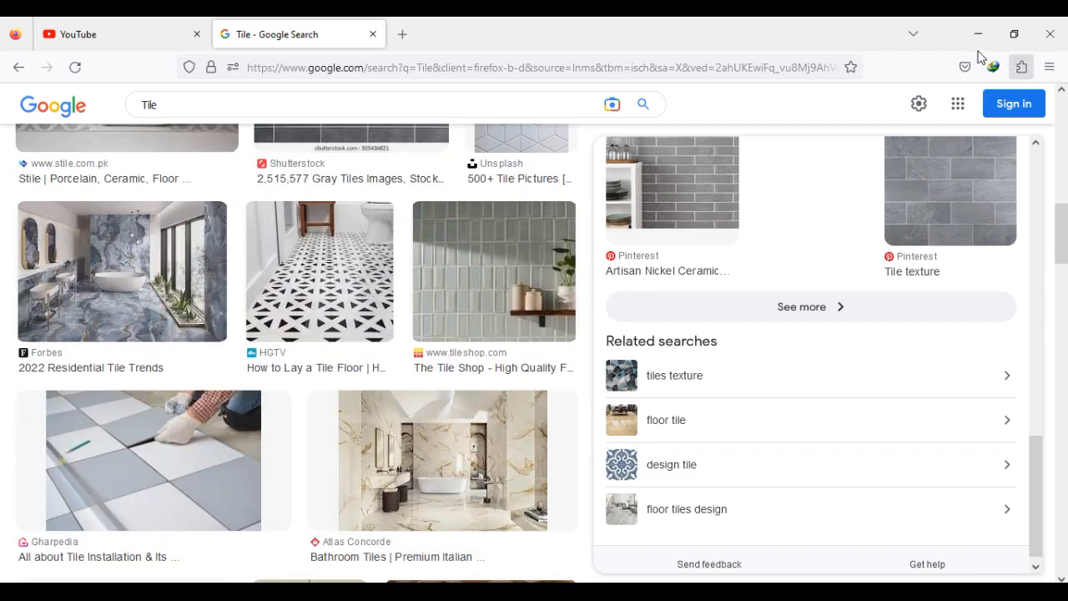
pyautogui.click(877, 477)
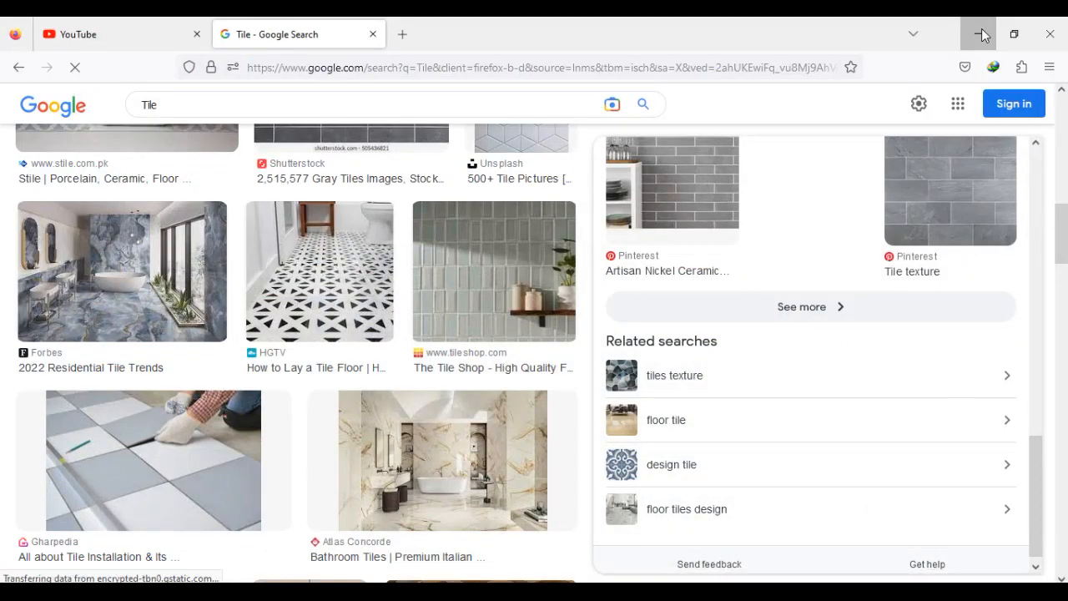
pyautogui.click(980, 33)
pyautogui.click(978, 25)
# Switch to Paint and crop the elevation image to a 52 × 34 px patch of the right gate pillar's stone cladding.
pyautogui.doubleClick(674, 435)
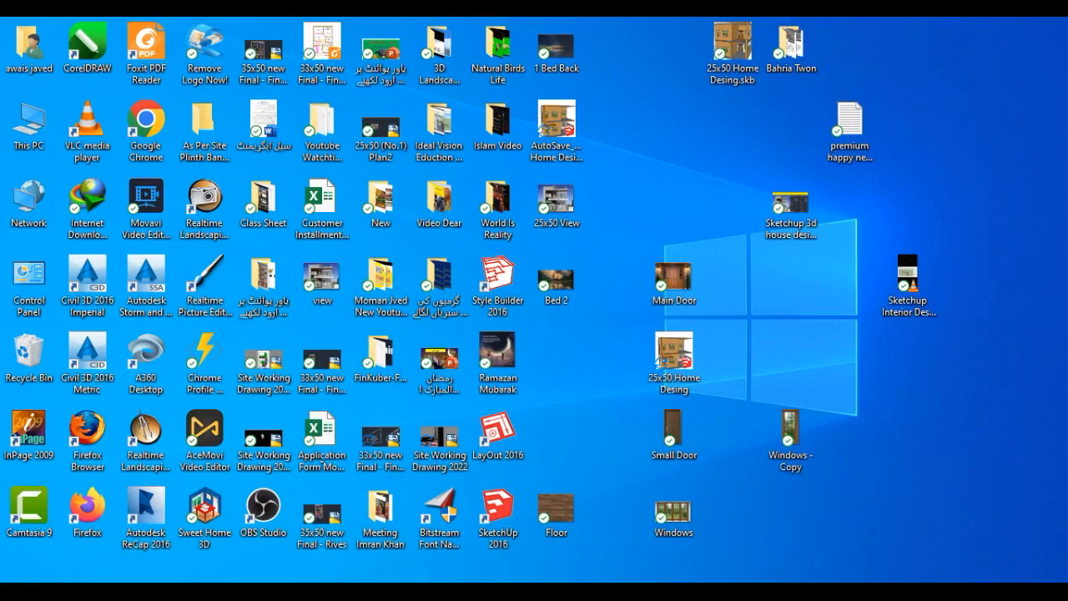
pyautogui.click(101, 76)
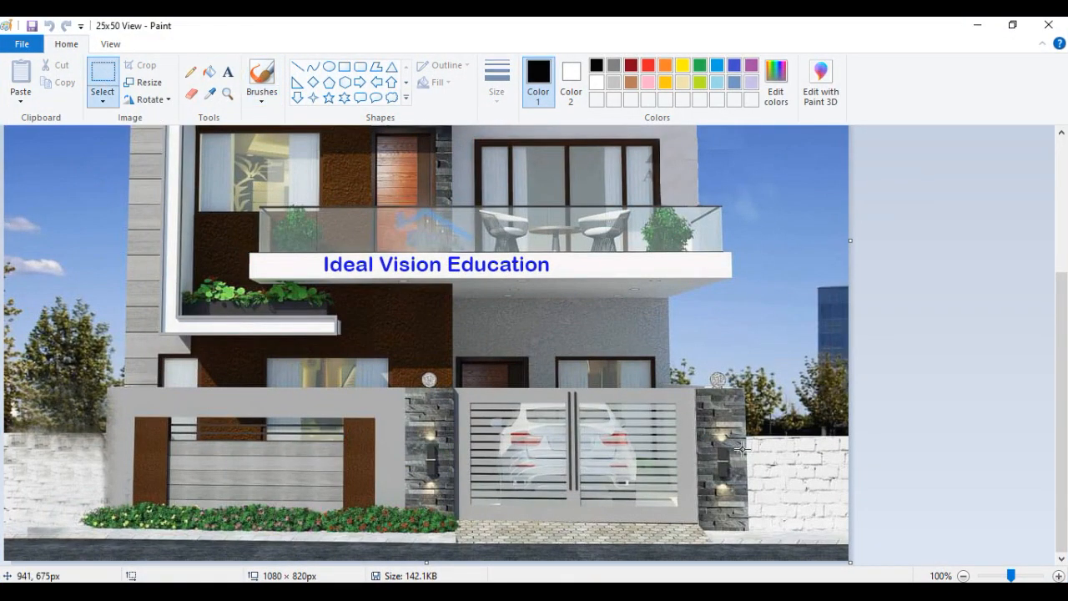
pyautogui.moveTo(705, 400); pyautogui.dragTo(733, 428)
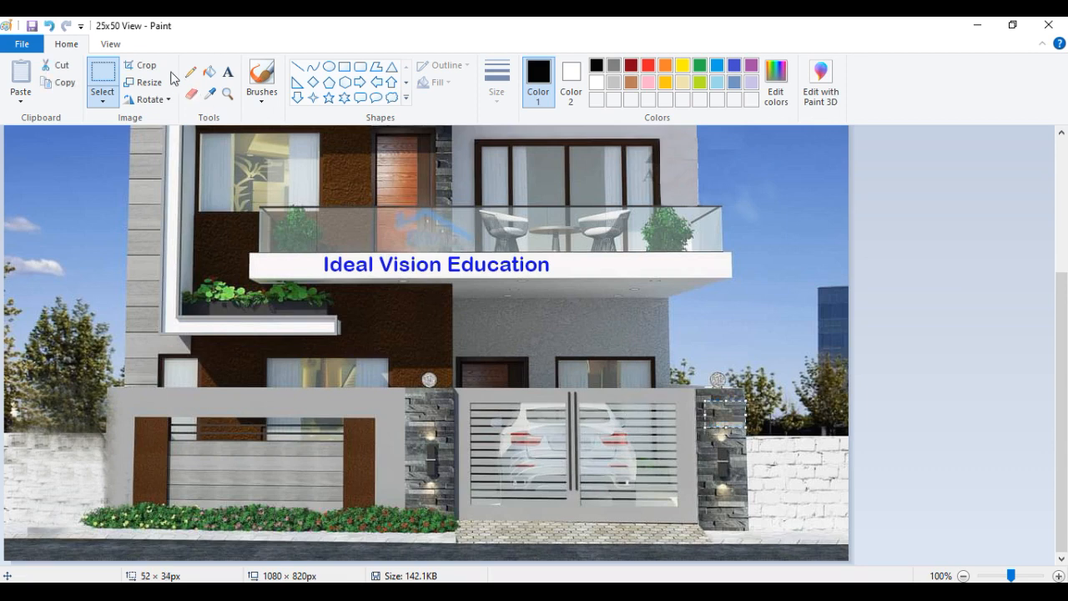
pyautogui.click(140, 64)
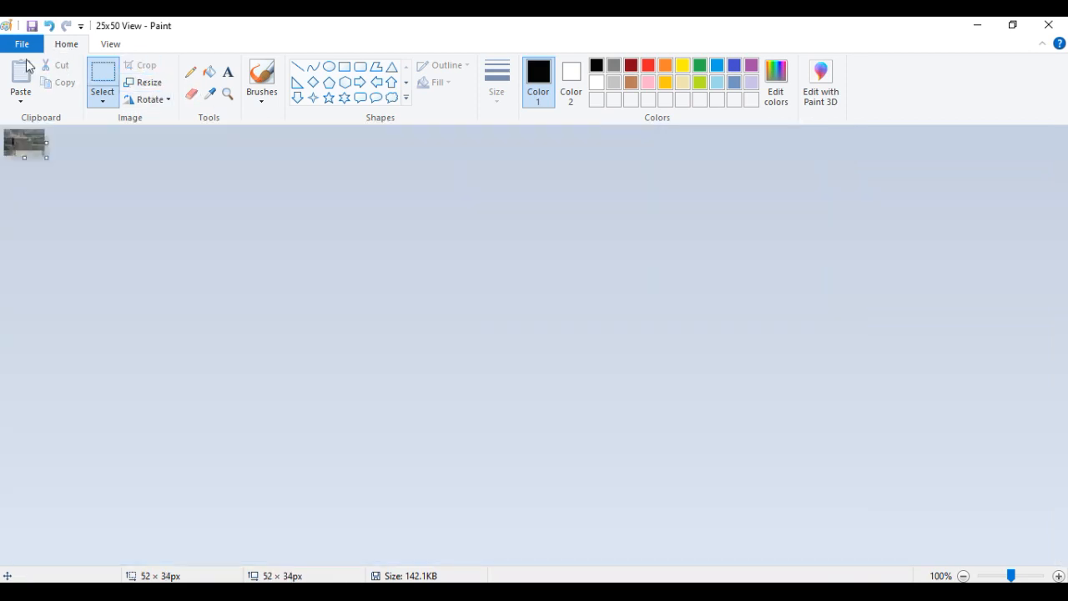
# Save the cropped stone patch to the Desktop as a JPEG named til, and minimize the windows to show the desktop.
pyautogui.click(22, 46)
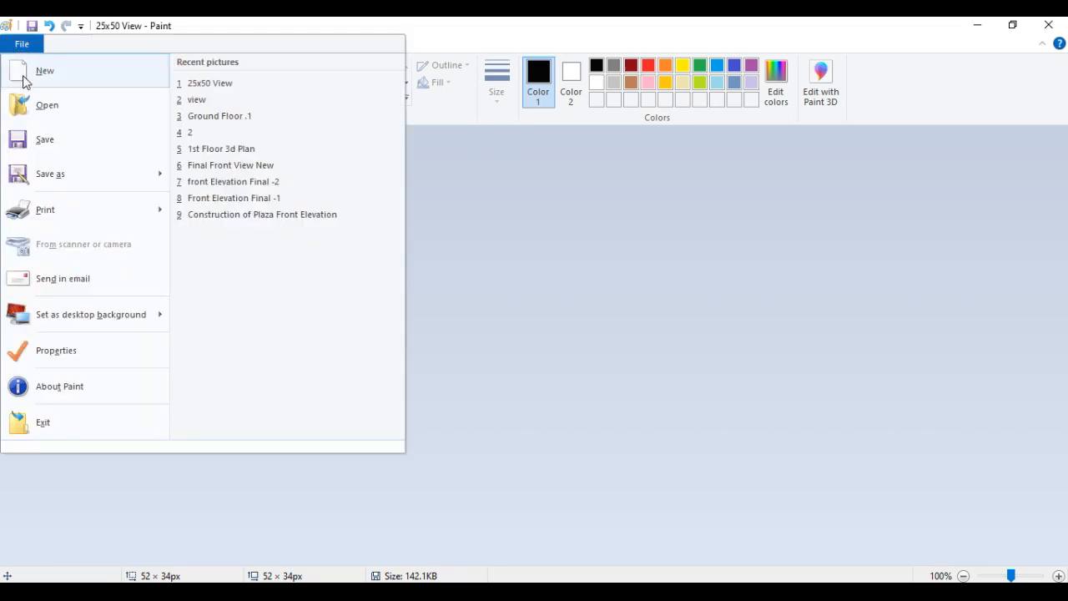
pyautogui.click(56, 182)
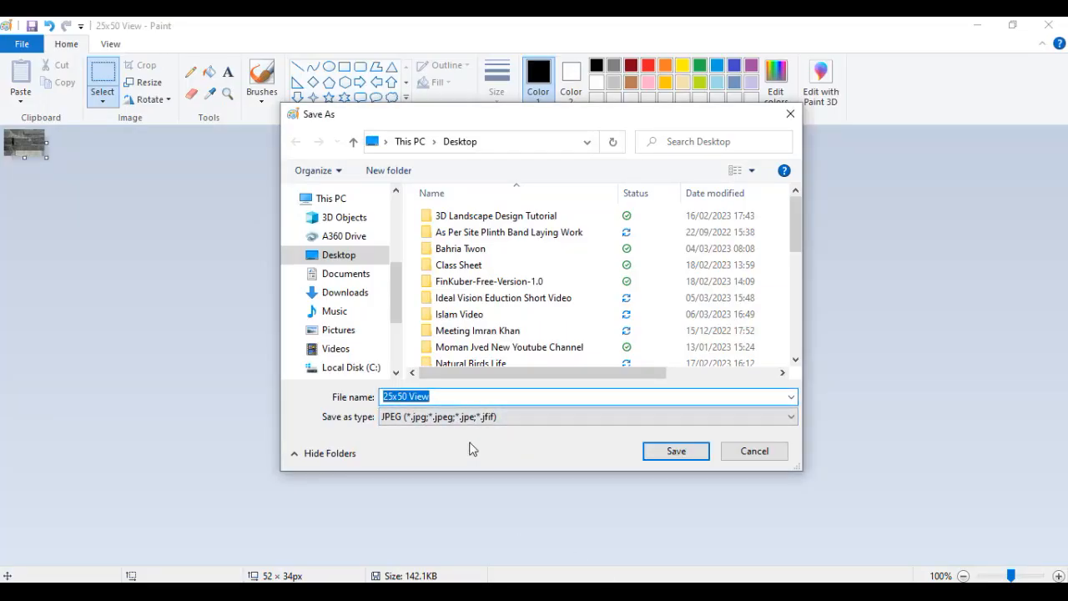
pyautogui.click(407, 396)
pyautogui.moveTo(436, 397); pyautogui.dragTo(363, 402)
pyautogui.write('til')
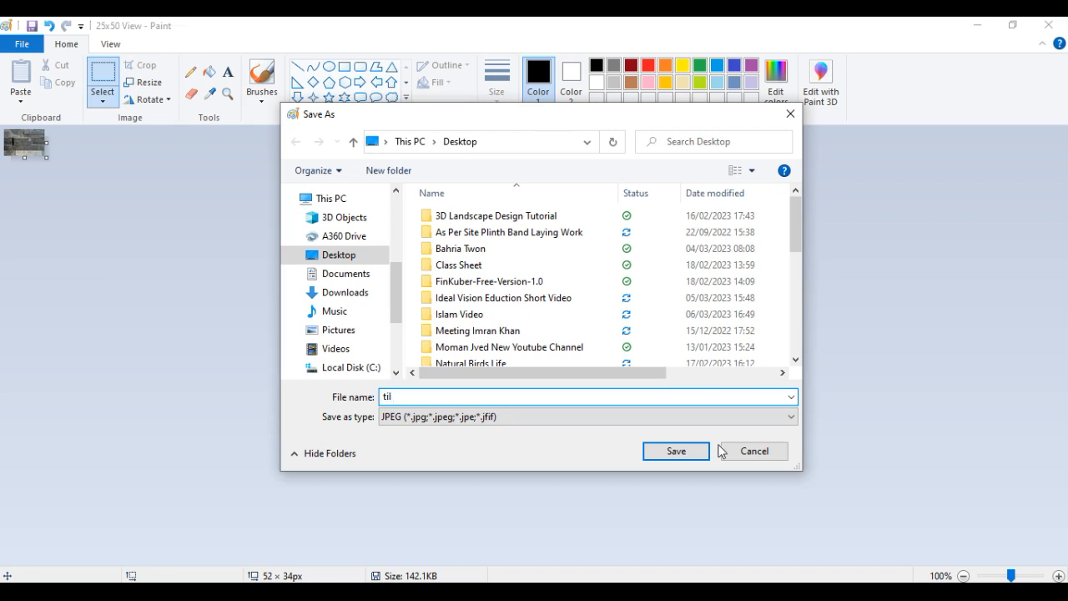
pyautogui.click(677, 453)
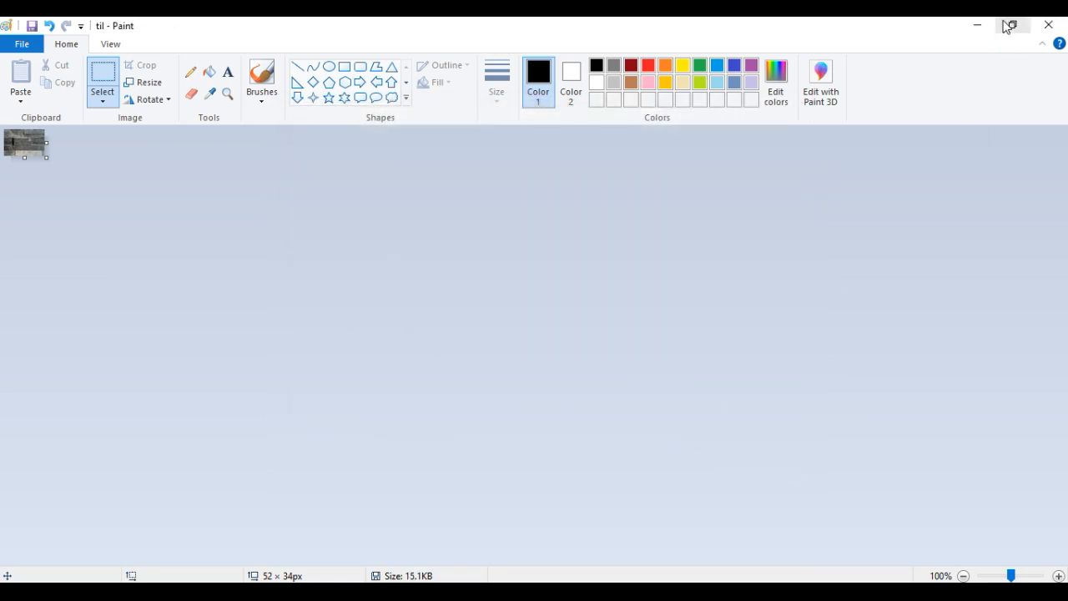
pyautogui.click(977, 25)
pyautogui.click(979, 25)
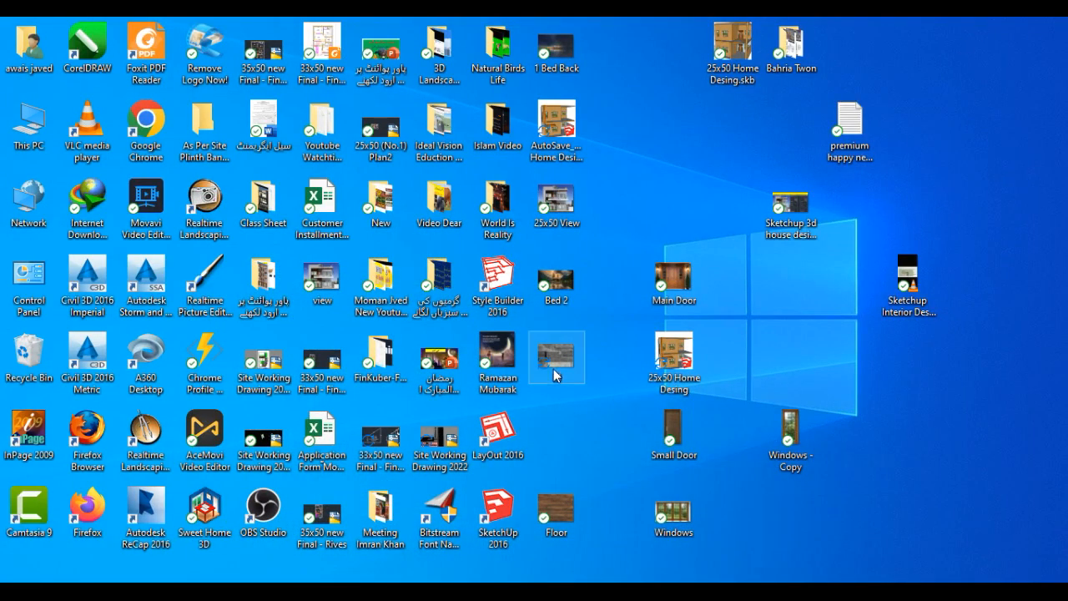
# Switch to SketchUp and import the til JPEG from the Desktop as an image.
pyautogui.moveTo(557, 359)
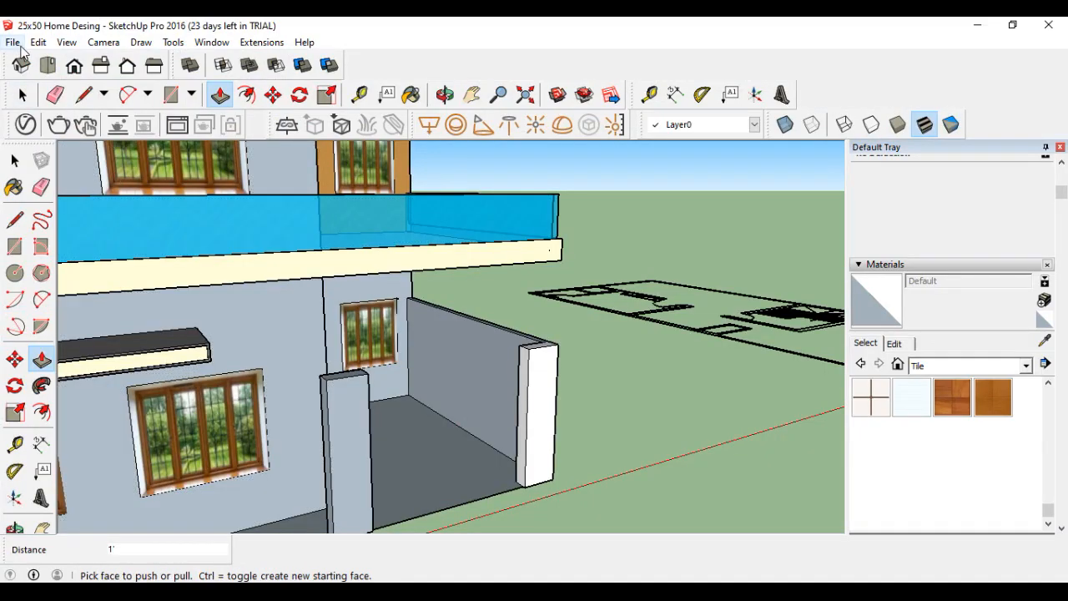
pyautogui.click(21, 47)
pyautogui.click(47, 267)
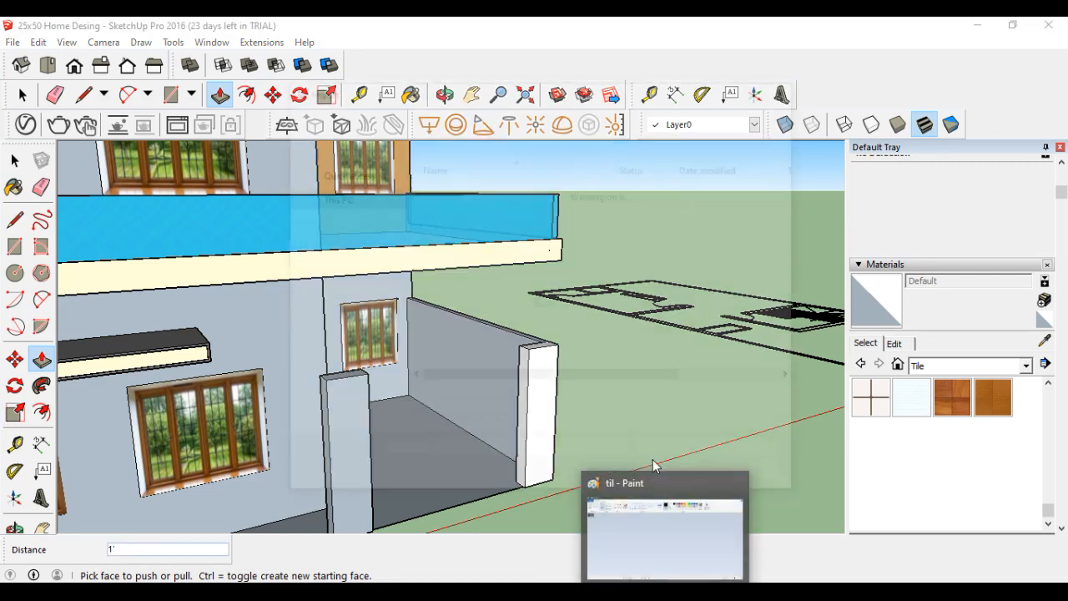
pyautogui.scroll(-3, 474, 353)
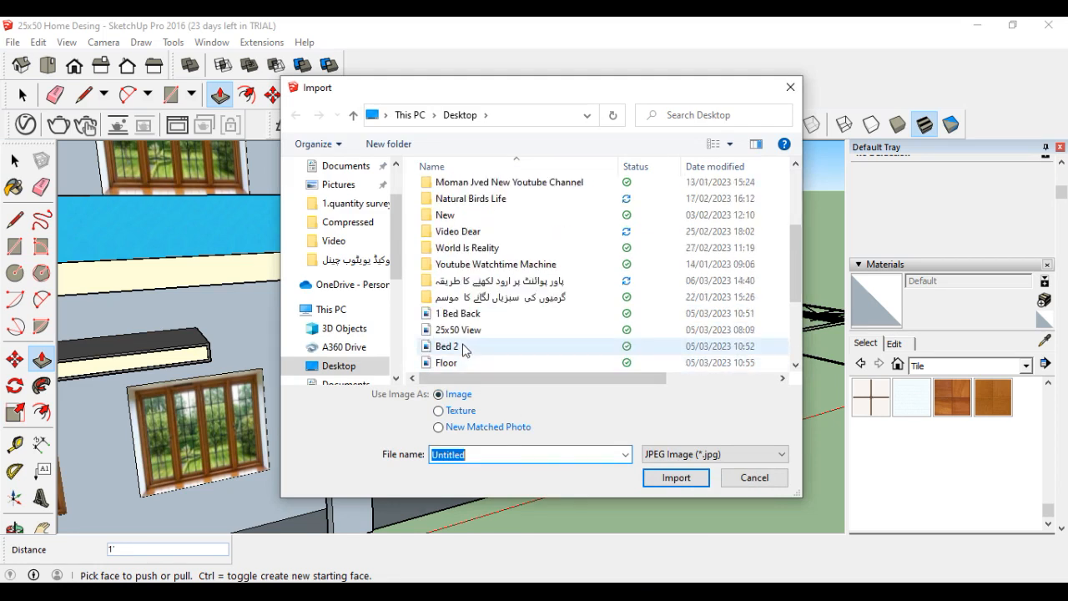
pyautogui.scroll(-2, 474, 365)
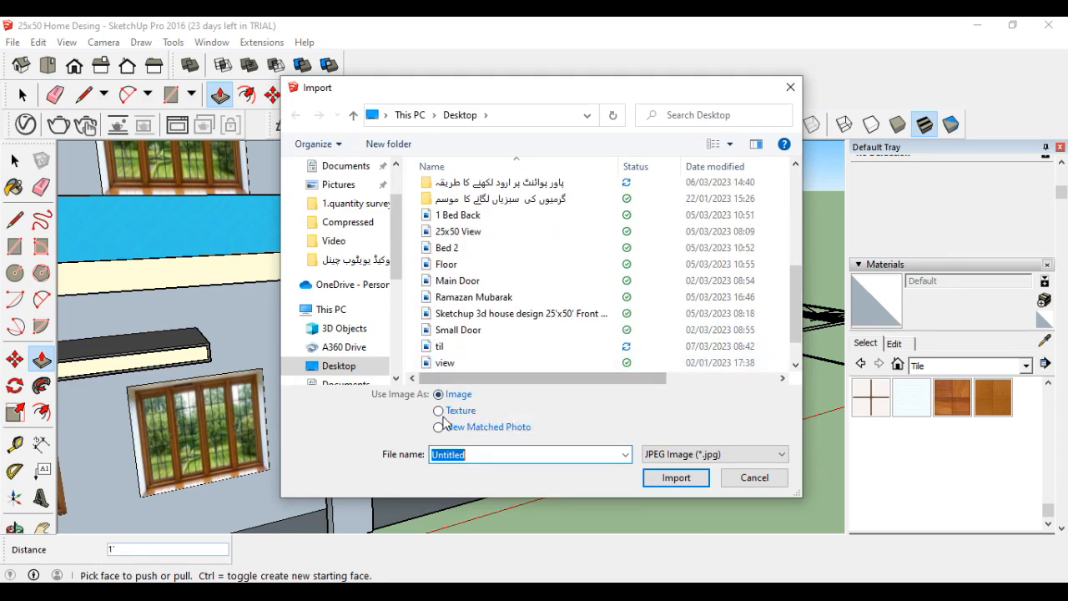
pyautogui.click(467, 346)
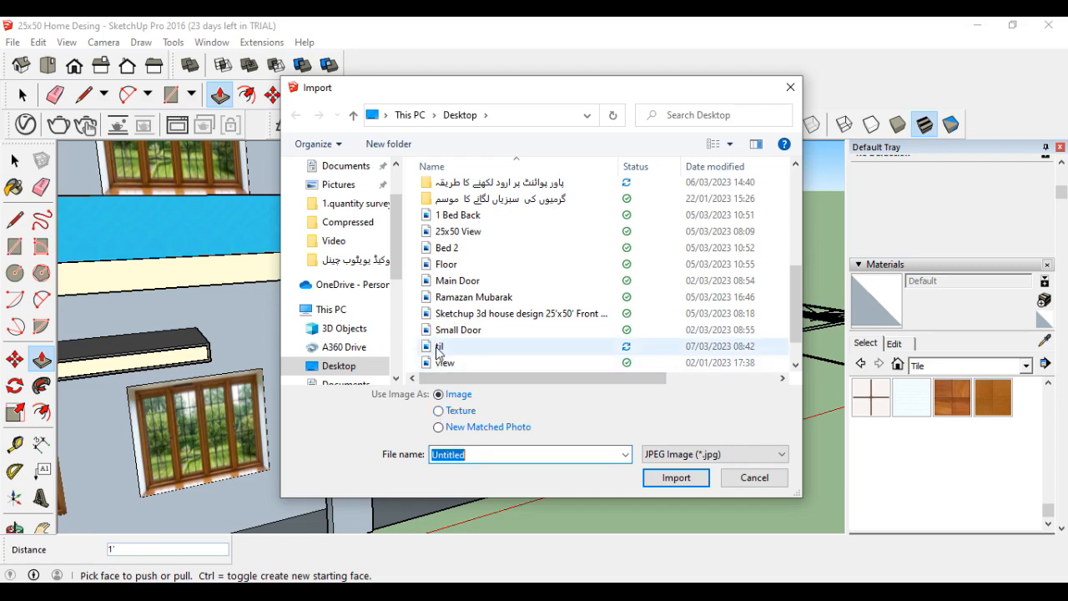
pyautogui.click(672, 477)
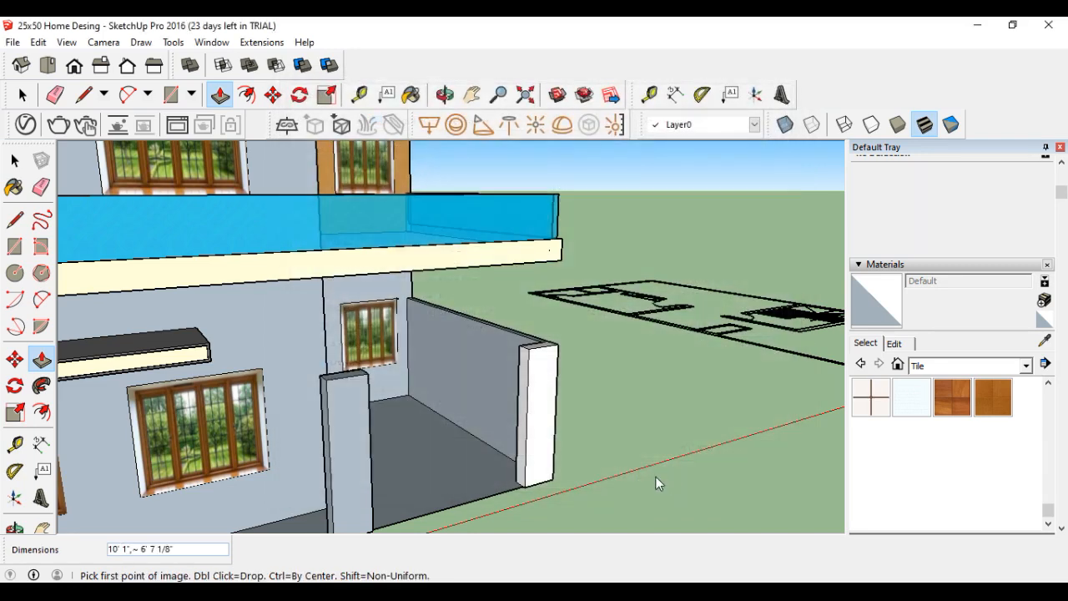
# Place the stone image at the foot of the right gate pillar's front face, spanning the pillar's full width.
pyautogui.click(526, 488)
pyautogui.click(552, 482)
pyautogui.press('p')
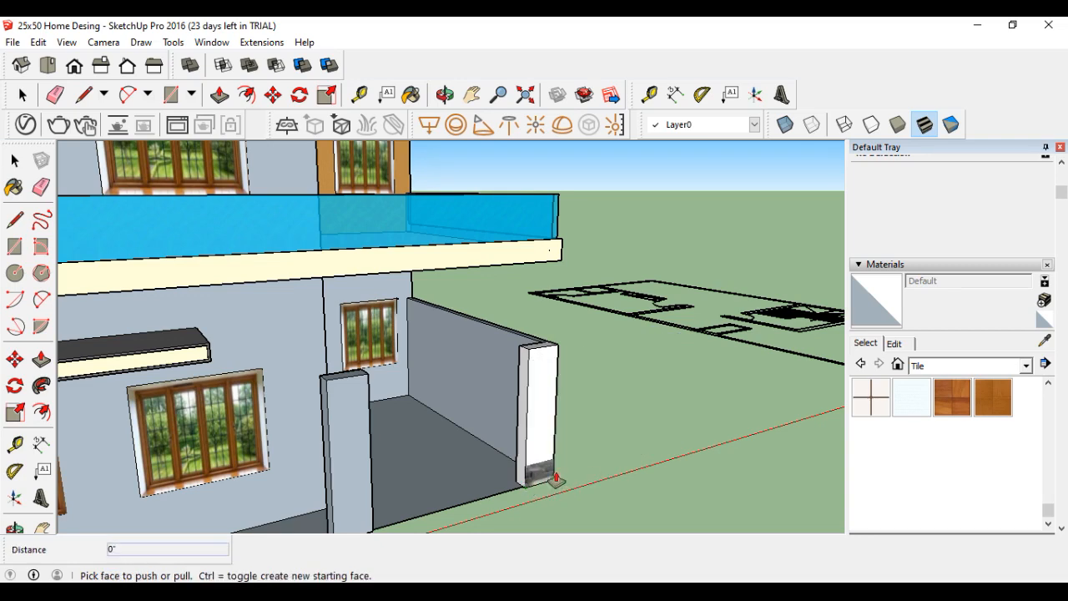
pyautogui.scroll(6, 555, 479)
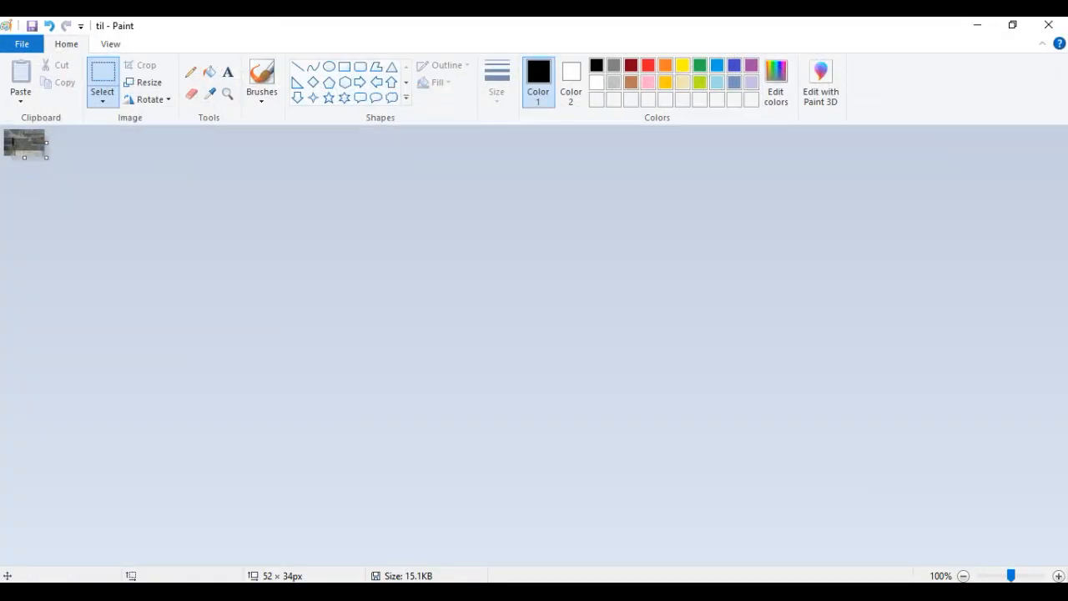
# Switch to Paint, undo the crop to bring back the full elevation image, and return to SketchUp.
pyautogui.hotkey('ctrl', 'z')
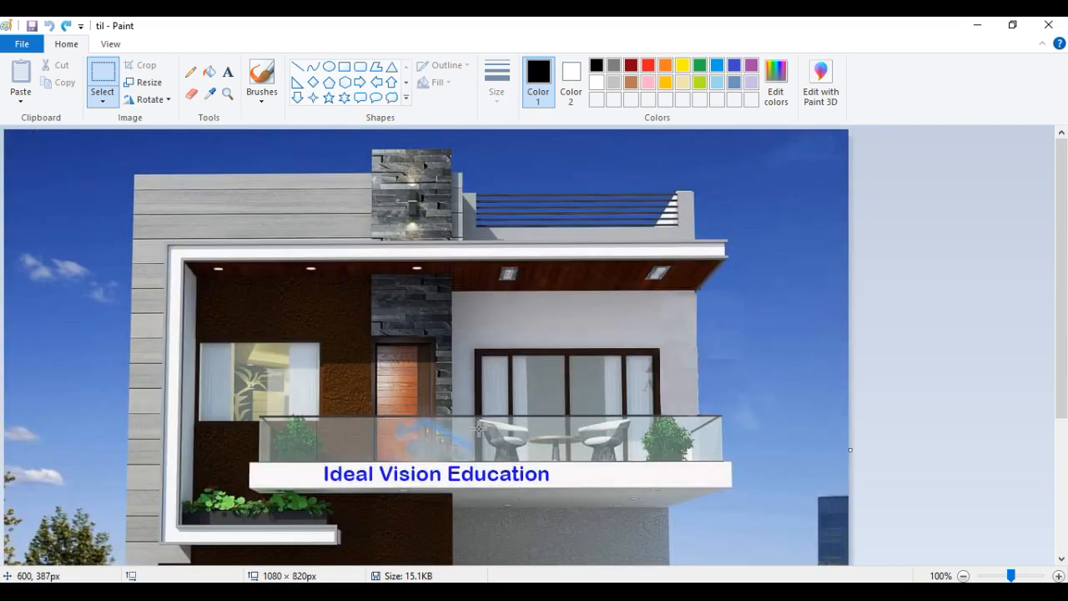
pyautogui.scroll(-3, 484, 426)
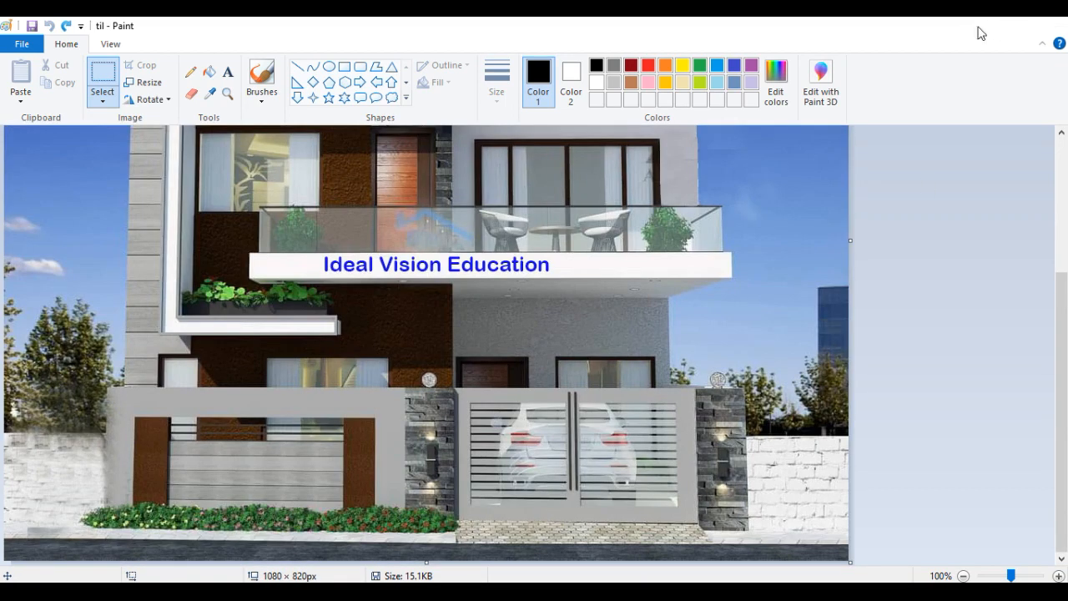
pyautogui.click(977, 25)
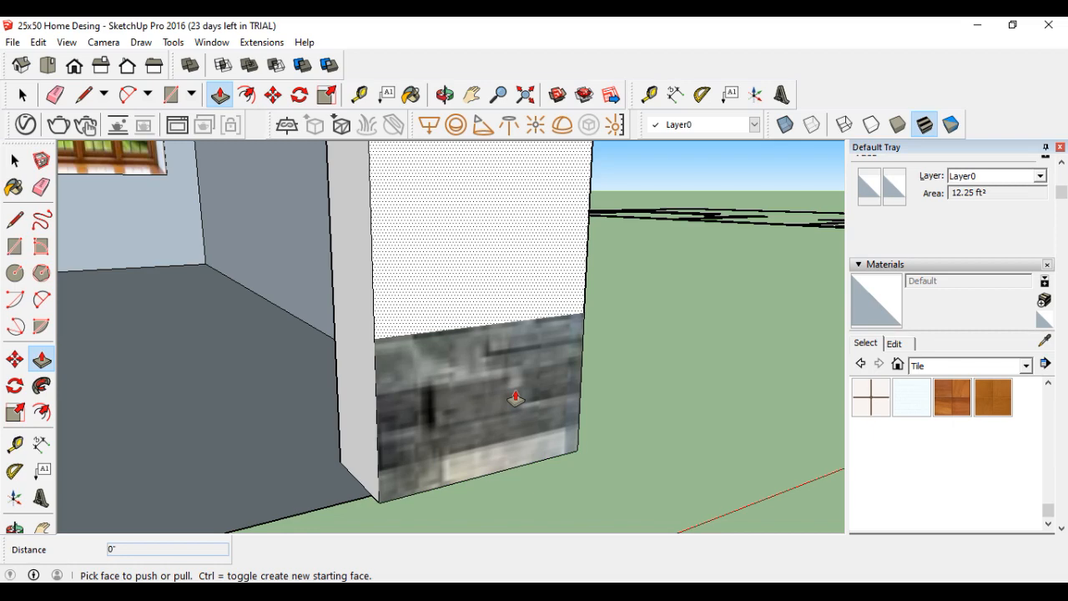
# Leave Push/Pull and clear the selection at the right gate pillar's front face.
pyautogui.press('space')
pyautogui.click(489, 401)
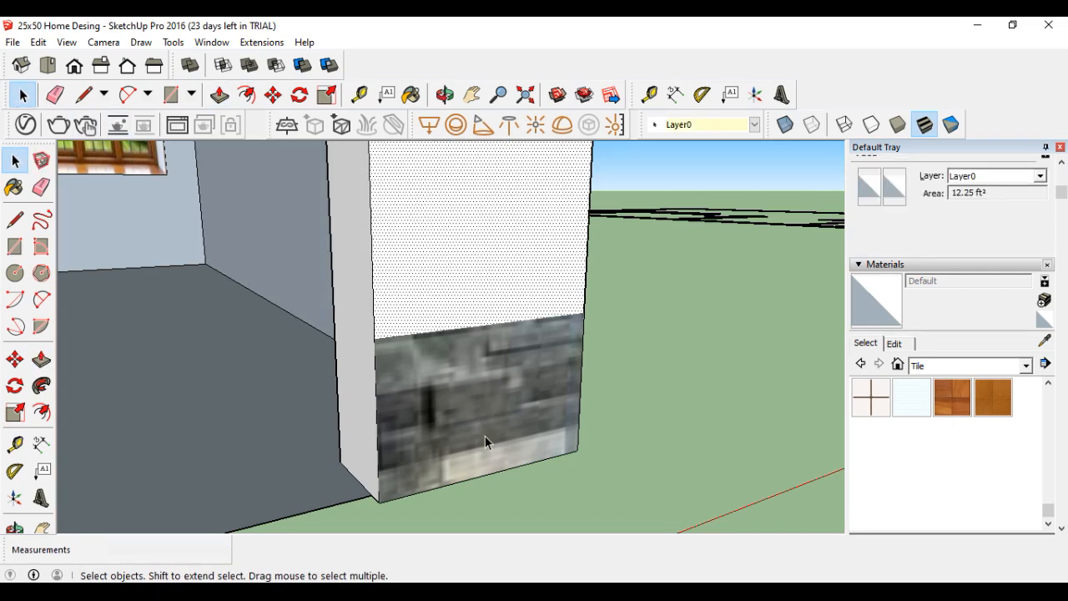
pyautogui.scroll(-5, 515, 421)
pyautogui.click(602, 414)
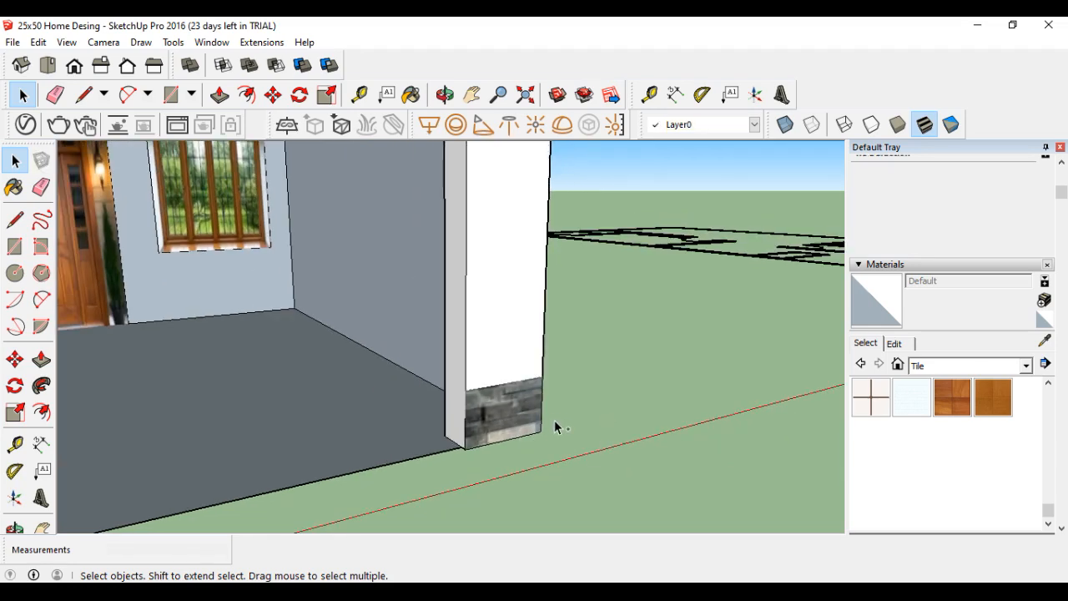
pyautogui.click(496, 433)
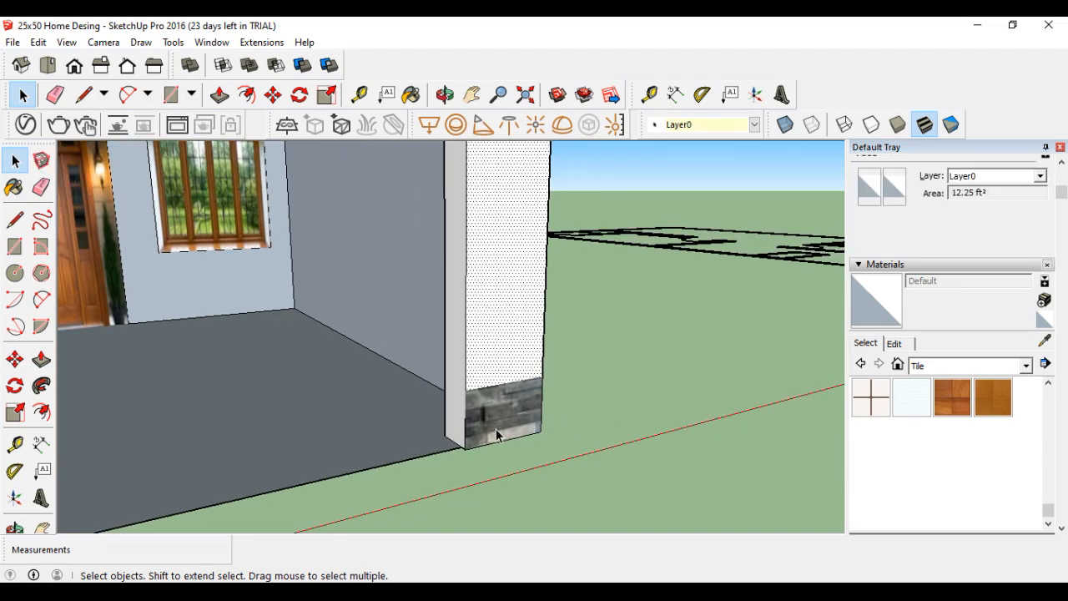
pyautogui.scroll(-3, 576, 432)
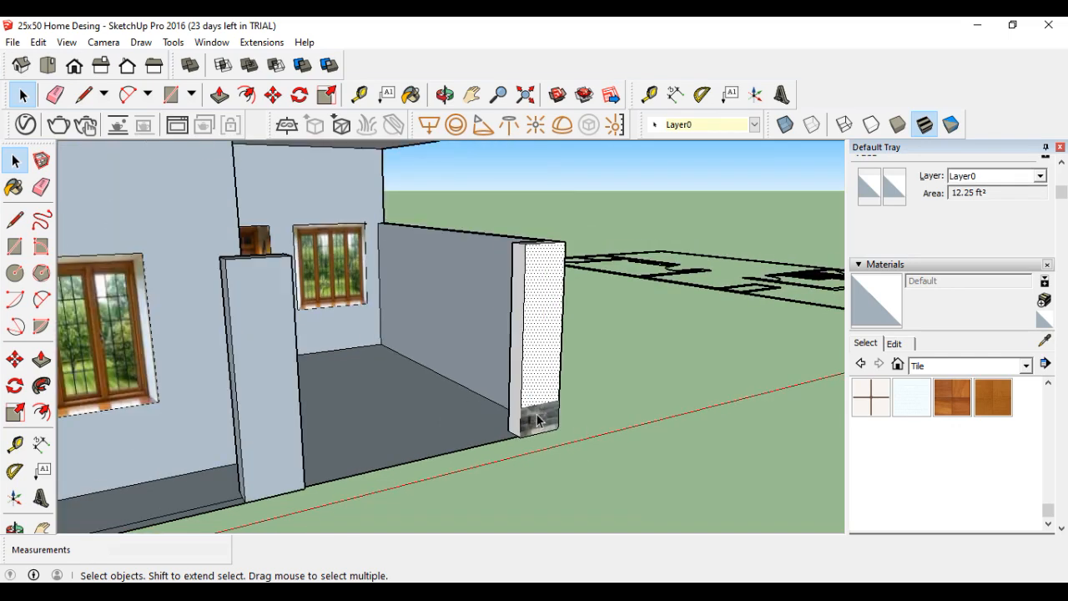
pyautogui.click(328, 94)
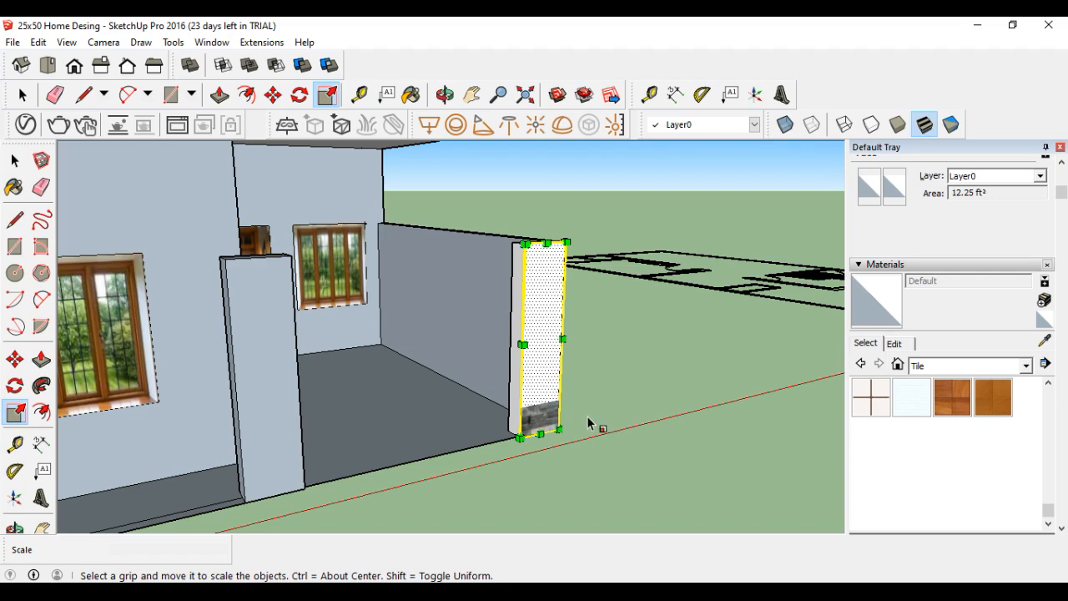
pyautogui.click(589, 424)
pyautogui.click(23, 96)
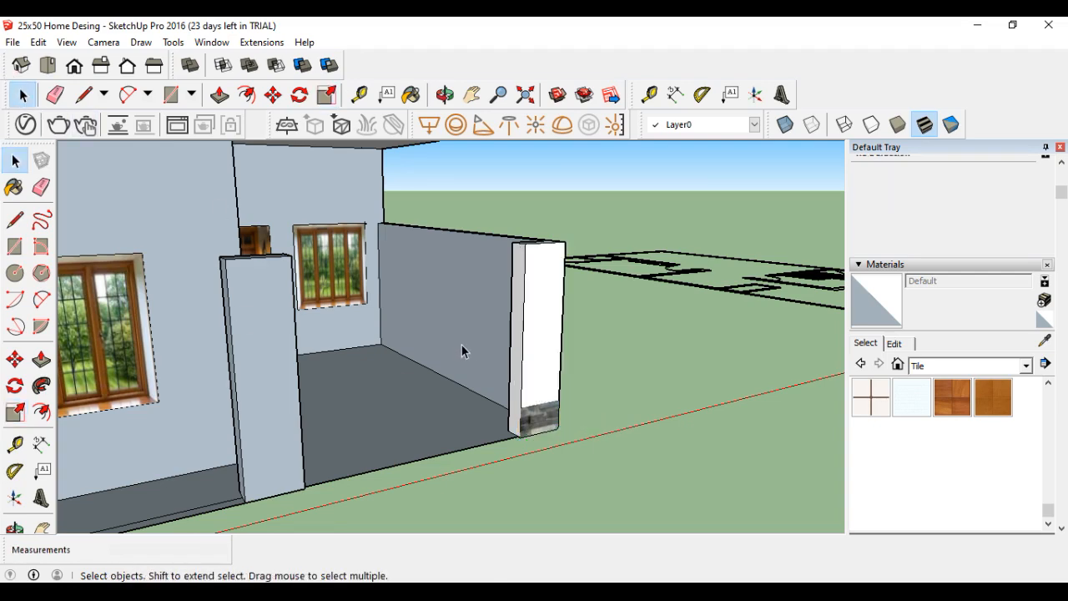
# Import the til JPEG from the Desktop for use as a texture.
pyautogui.click(12, 41)
pyautogui.click(50, 264)
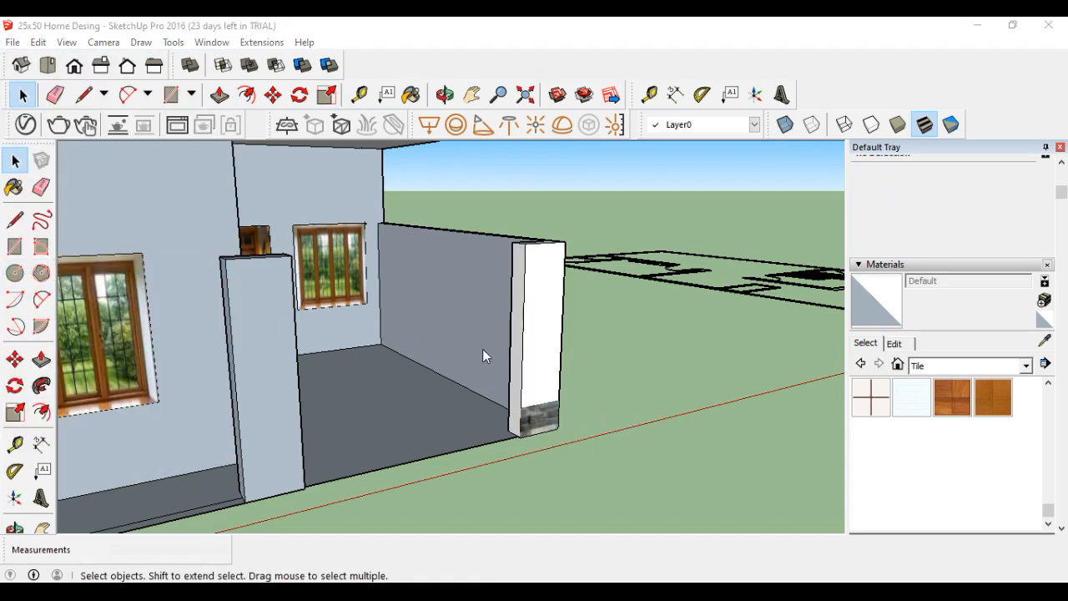
pyautogui.scroll(-3, 468, 367)
pyautogui.scroll(-3, 451, 367)
pyautogui.click(438, 410)
pyautogui.click(441, 313)
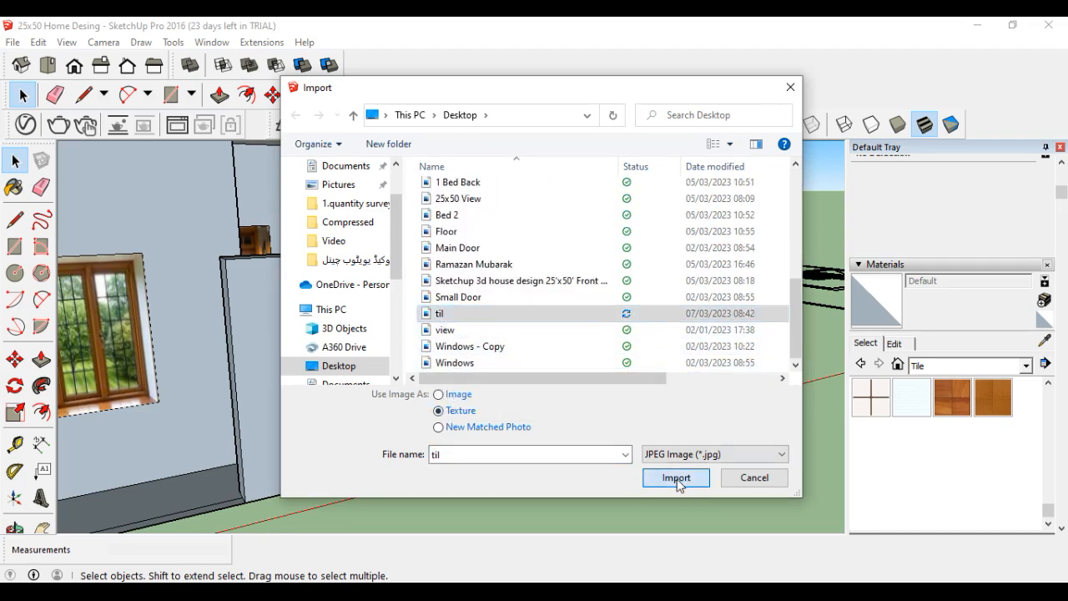
pyautogui.click(675, 477)
# Paint the right gate pillar's front face with the stone texture, sized to the pillar's full 1' 9" width, and clear the selection.
pyautogui.scroll(2, 538, 407)
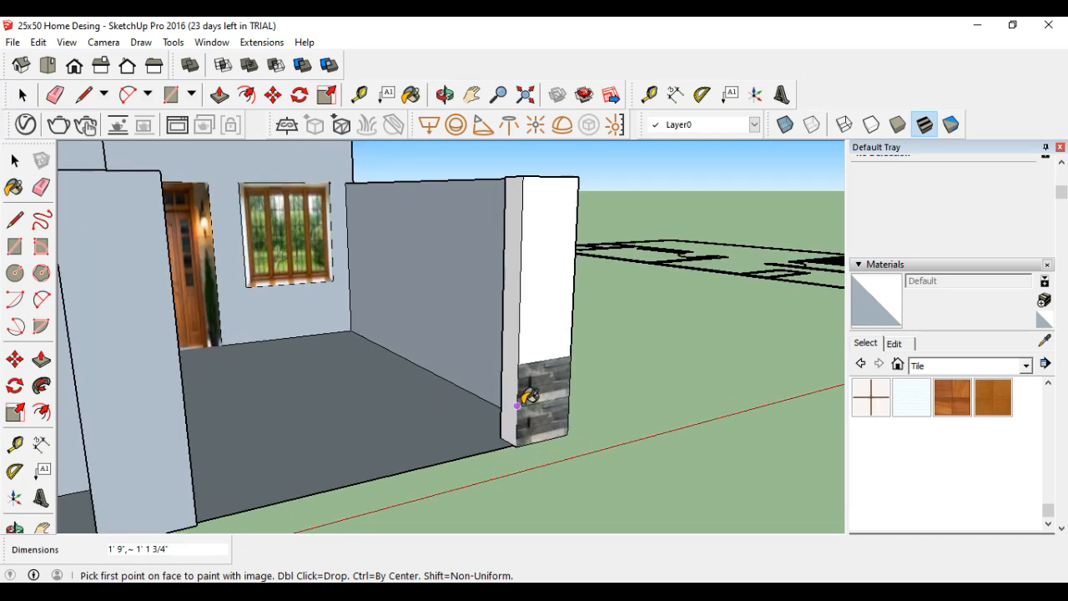
pyautogui.click(517, 405)
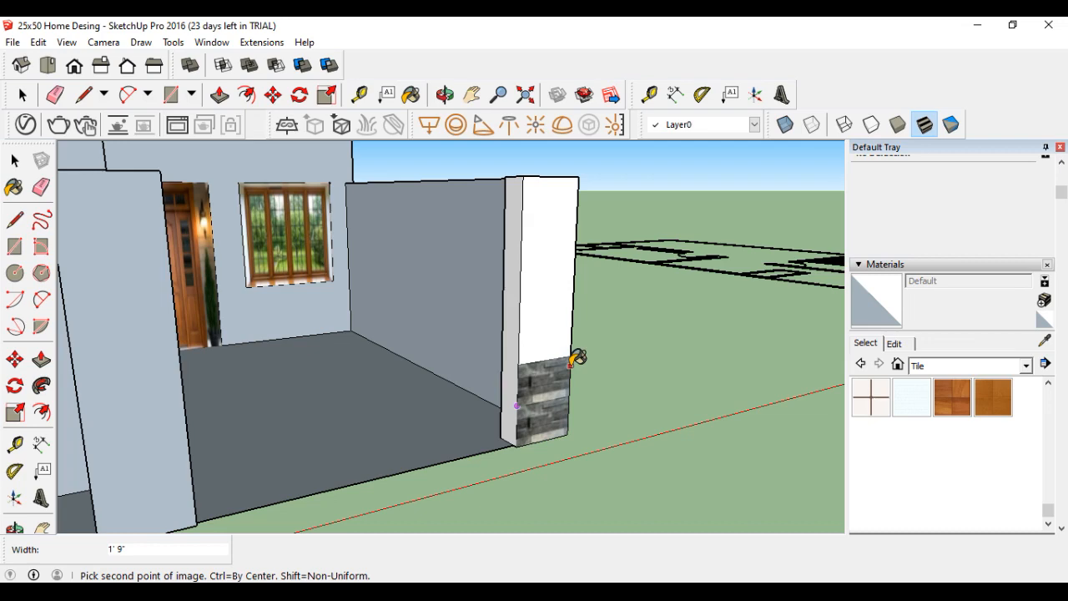
pyautogui.click(571, 363)
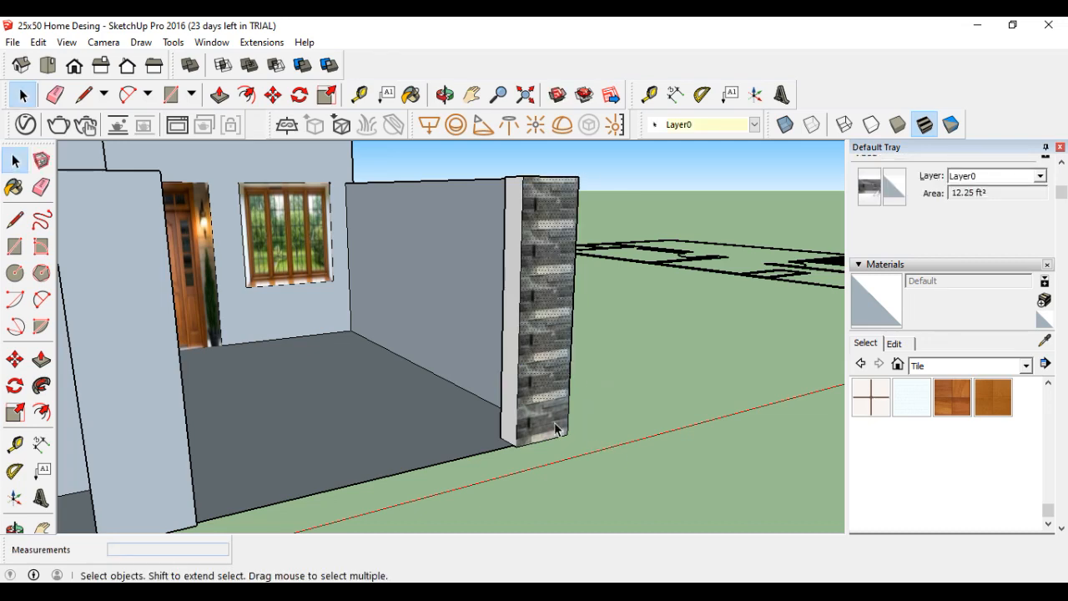
pyautogui.scroll(-3, 626, 380)
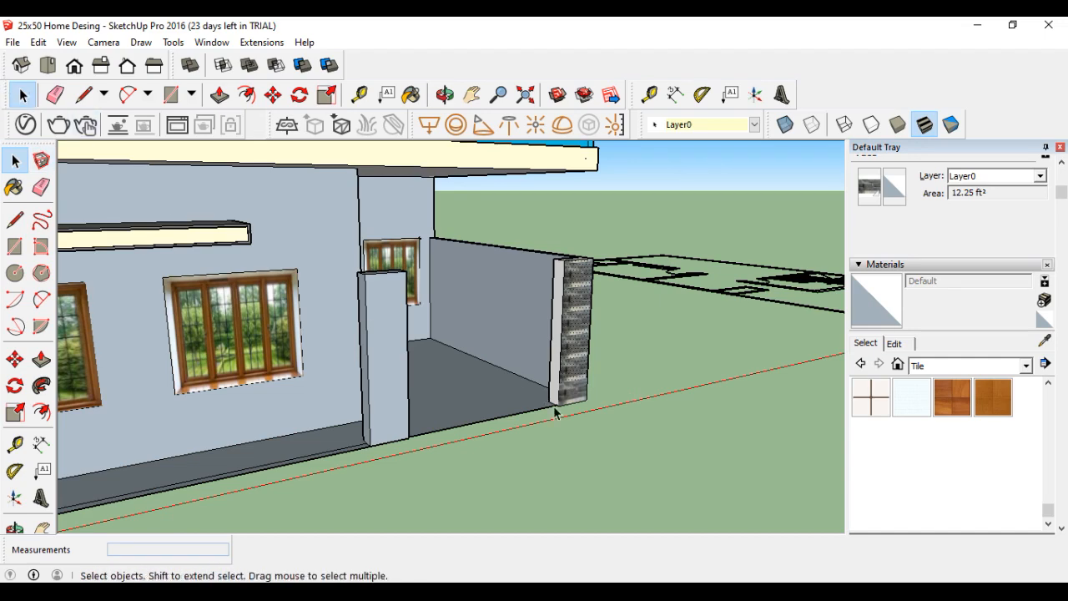
pyautogui.click(590, 398)
pyautogui.scroll(4, 590, 398)
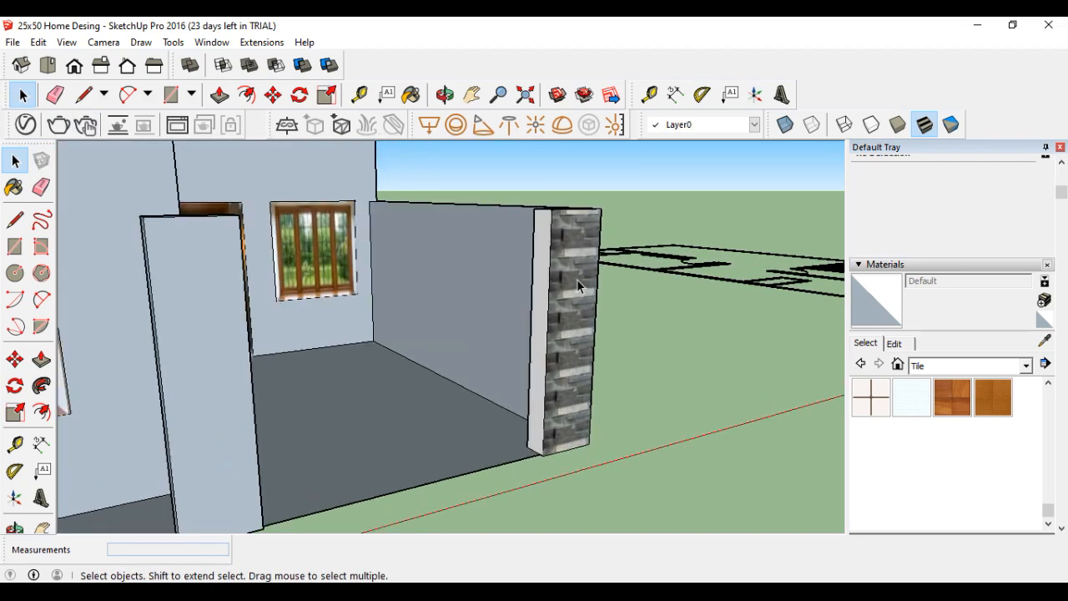
pyautogui.scroll(-3, 602, 353)
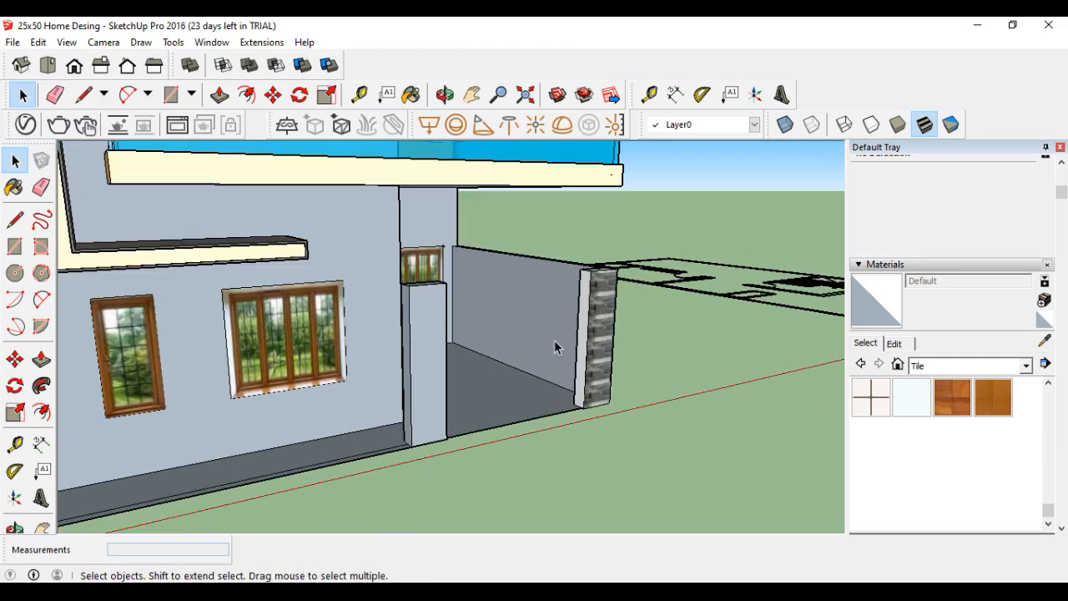
# Import the til JPEG as a texture again and apply it to the right gate pillar's narrow inner side face, spanning its width.
pyautogui.click(13, 41)
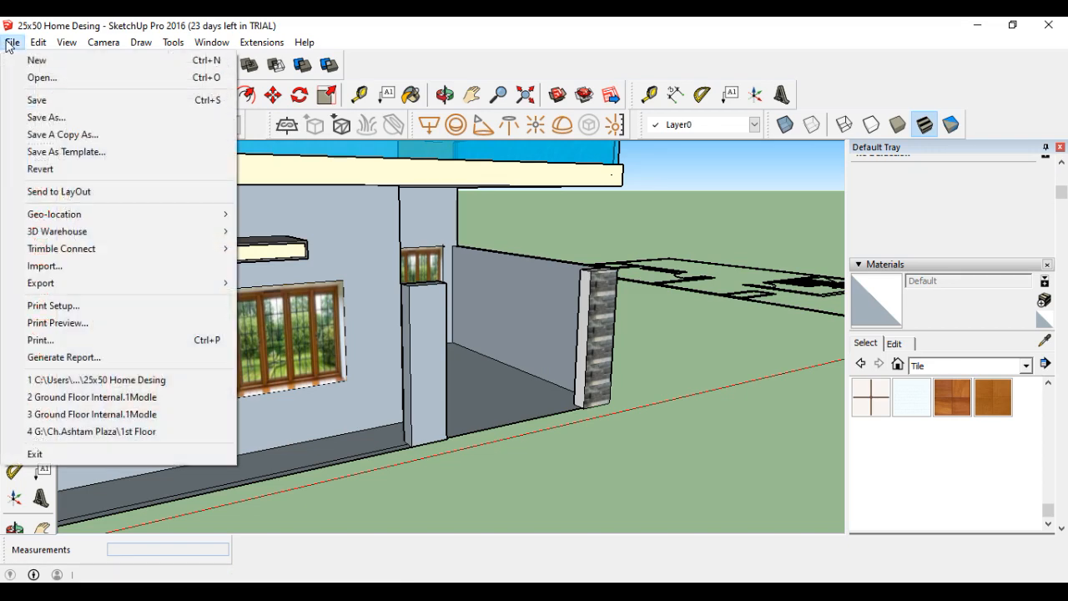
pyautogui.click(74, 268)
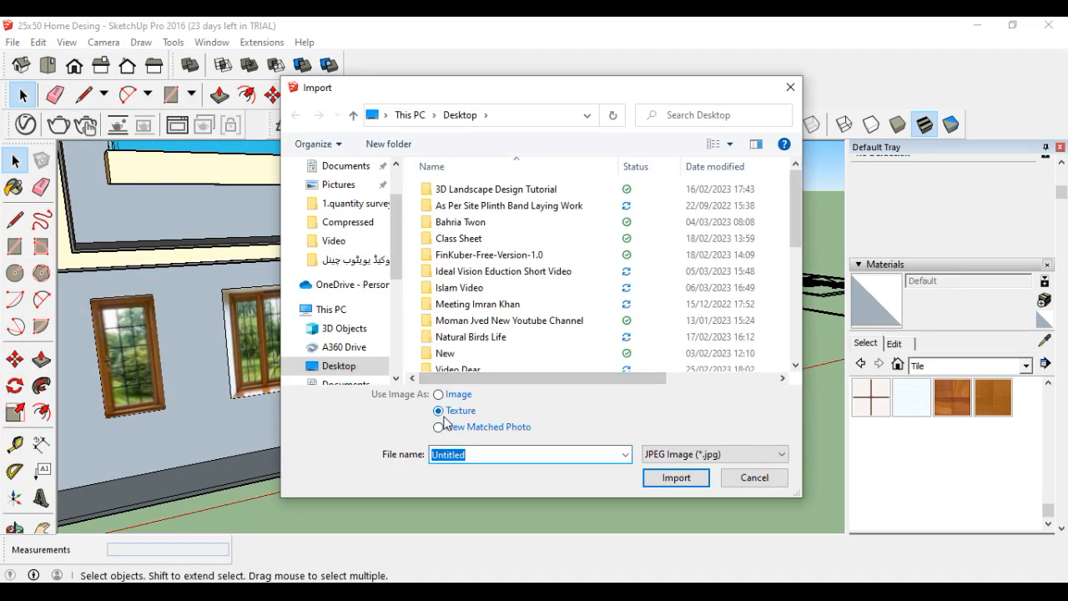
pyautogui.scroll(-3, 476, 331)
pyautogui.scroll(-1, 468, 333)
pyautogui.scroll(-2, 456, 332)
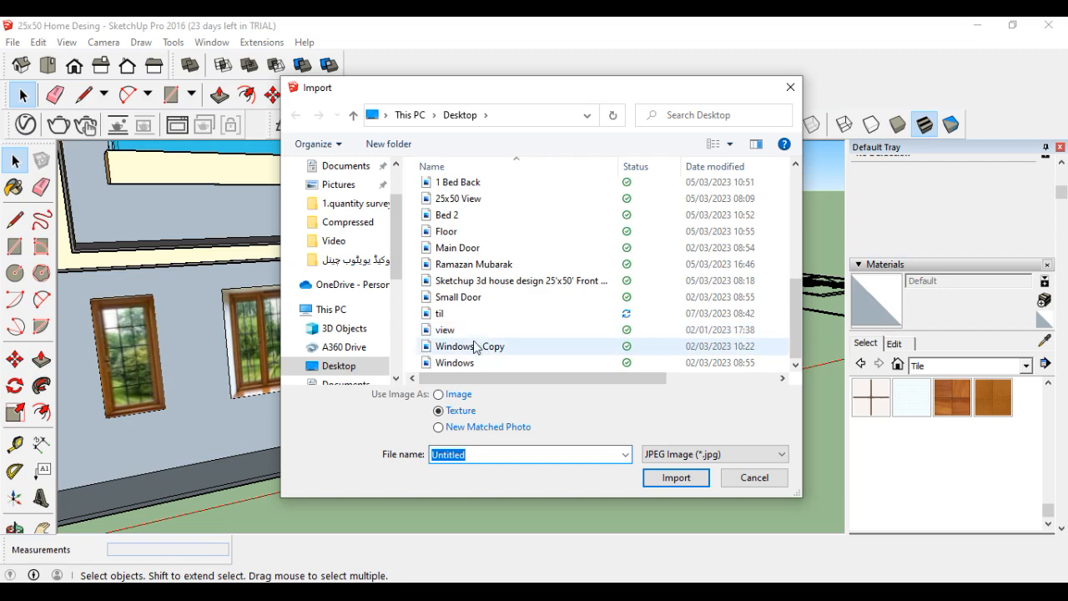
pyautogui.click(440, 313)
pyautogui.click(676, 477)
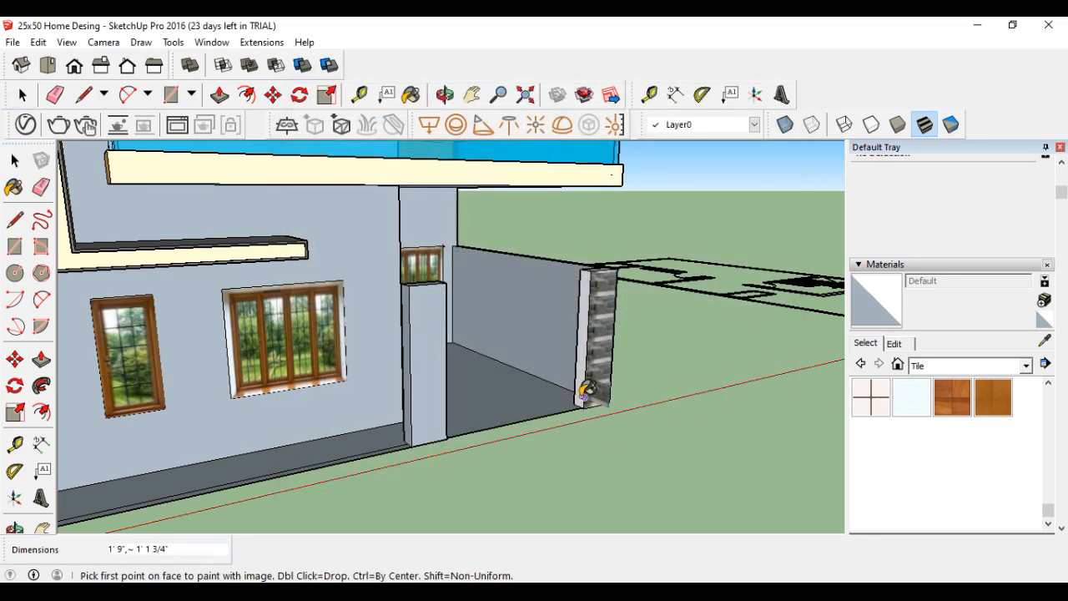
pyautogui.scroll(6, 584, 392)
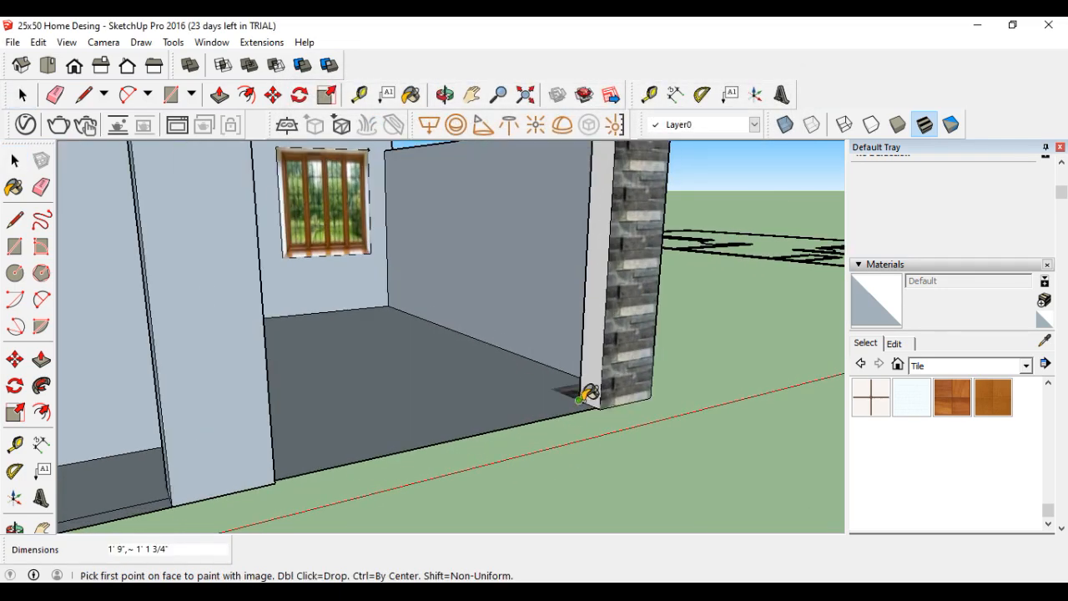
pyautogui.click(579, 399)
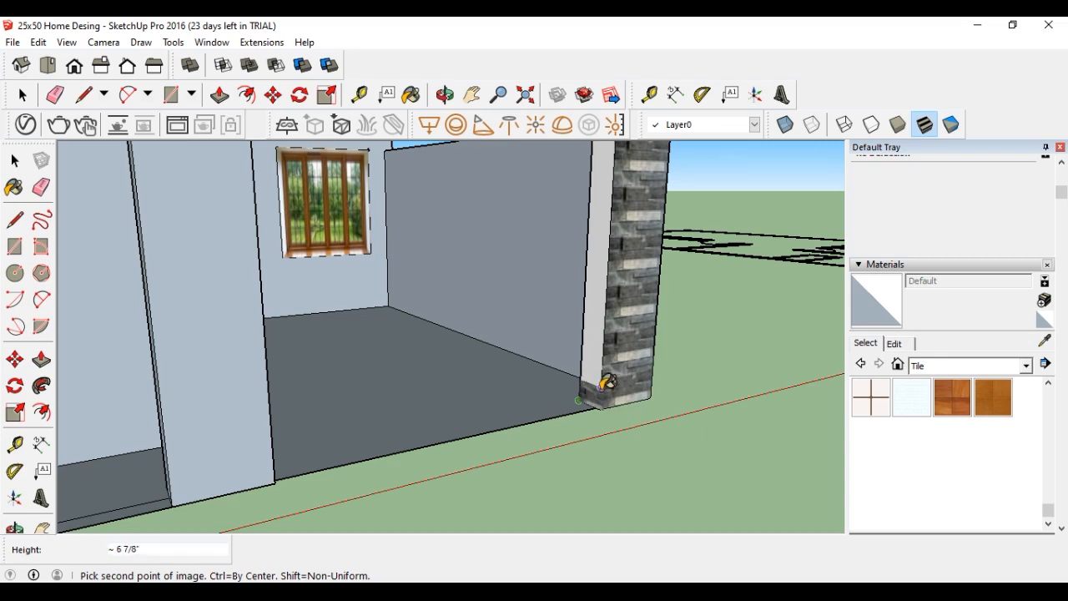
pyautogui.click(606, 384)
pyautogui.scroll(-3, 696, 426)
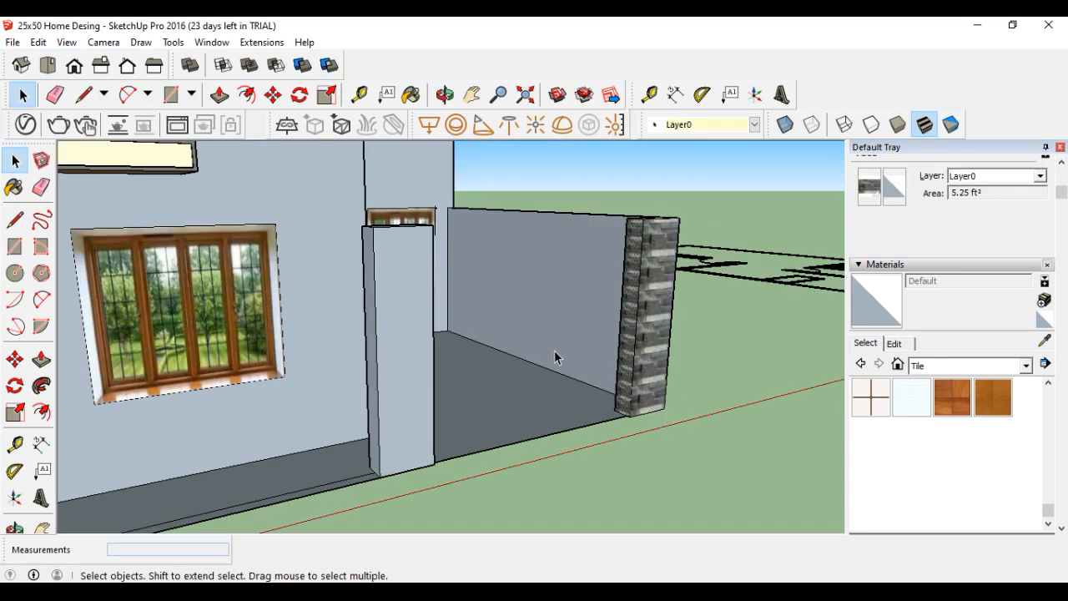
# Import the til JPEG as a texture and apply it to the left gate pillar's front face, spanning the pillar's full width.
pyautogui.click(13, 41)
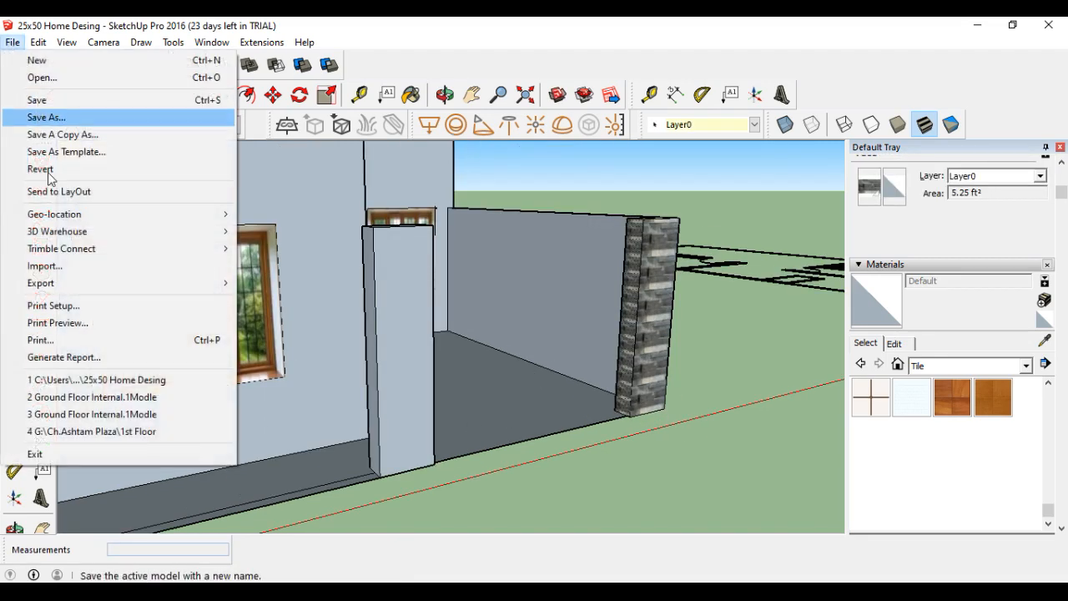
pyautogui.click(55, 266)
pyautogui.scroll(-3, 480, 333)
pyautogui.scroll(-2, 467, 338)
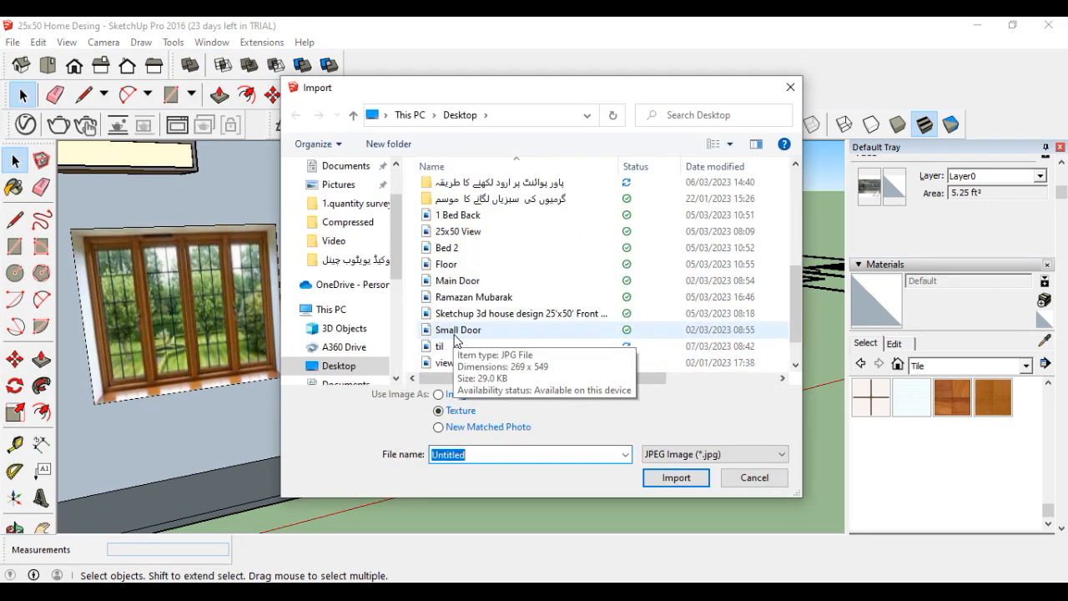
pyautogui.click(442, 345)
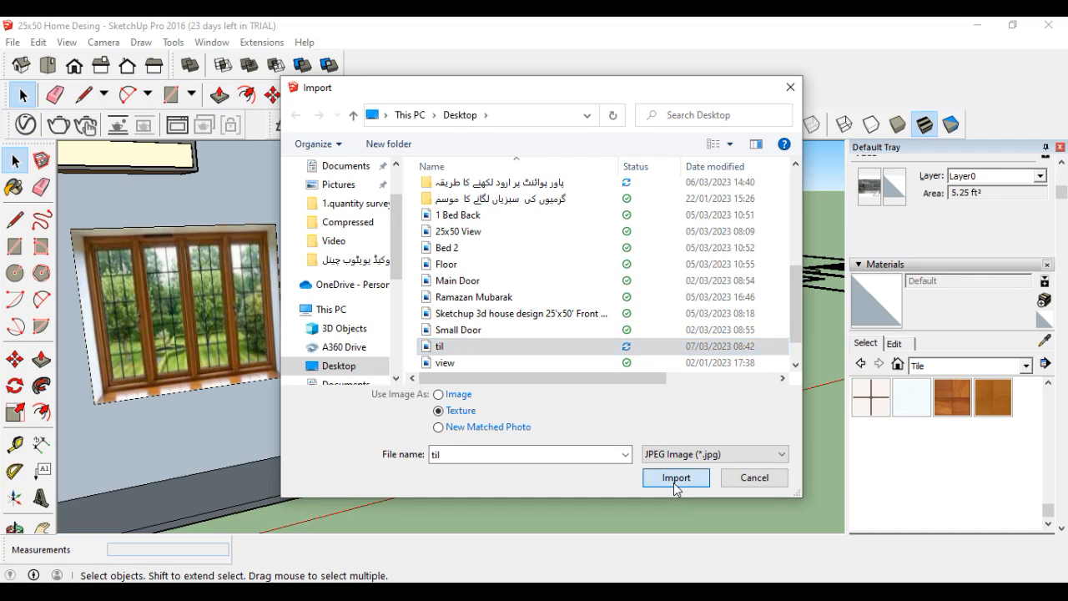
pyautogui.click(676, 483)
pyautogui.click(380, 476)
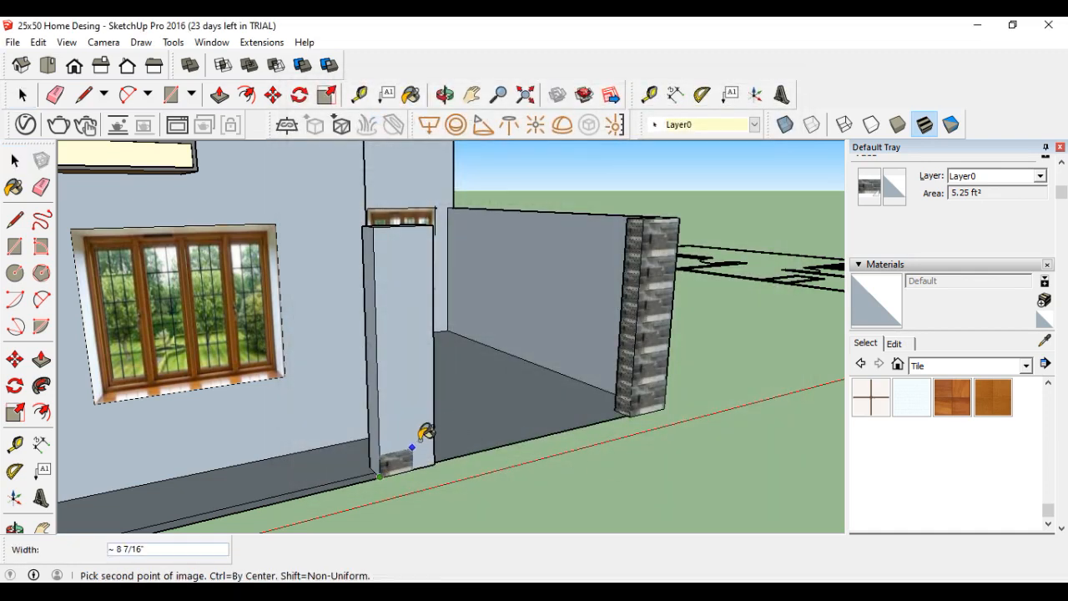
pyautogui.click(434, 428)
pyautogui.press('space')
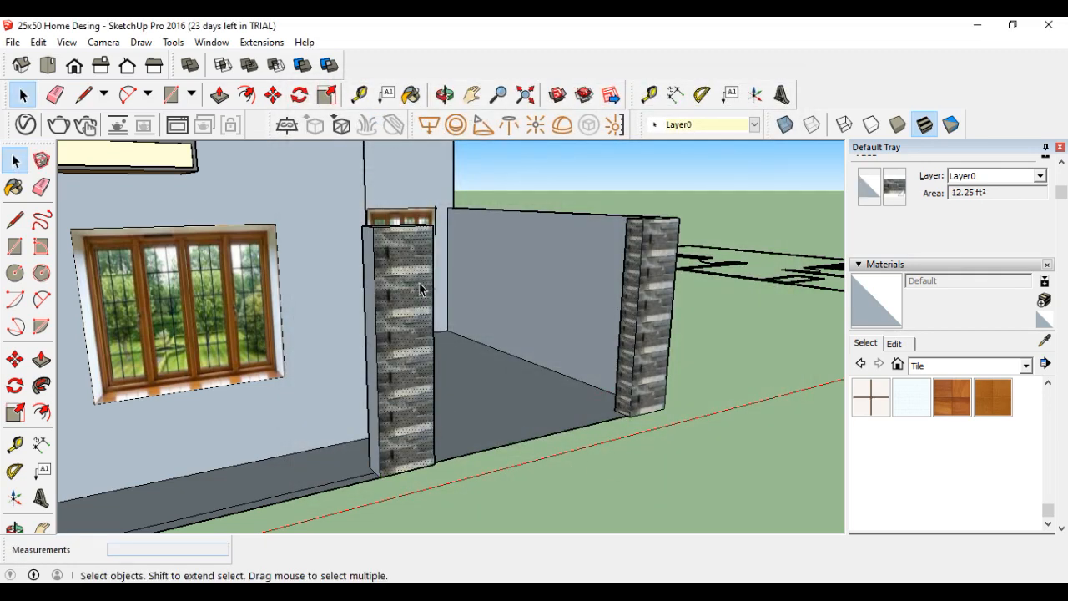
# Import the til JPEG as a texture and apply it to the left gate pillar's narrow side face from its bottom corner.
pyautogui.click(12, 42)
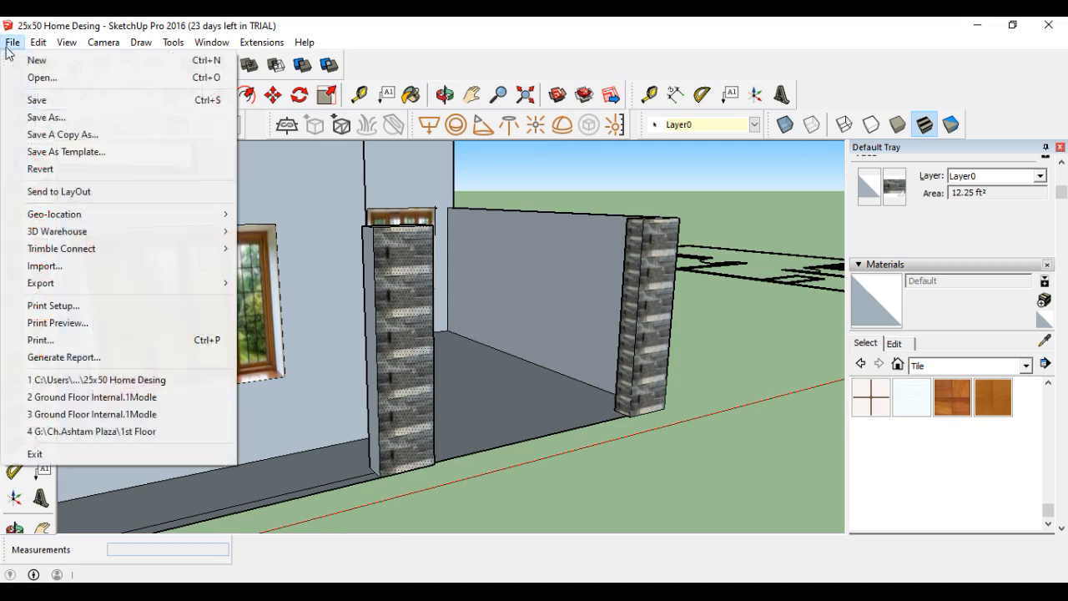
pyautogui.click(45, 266)
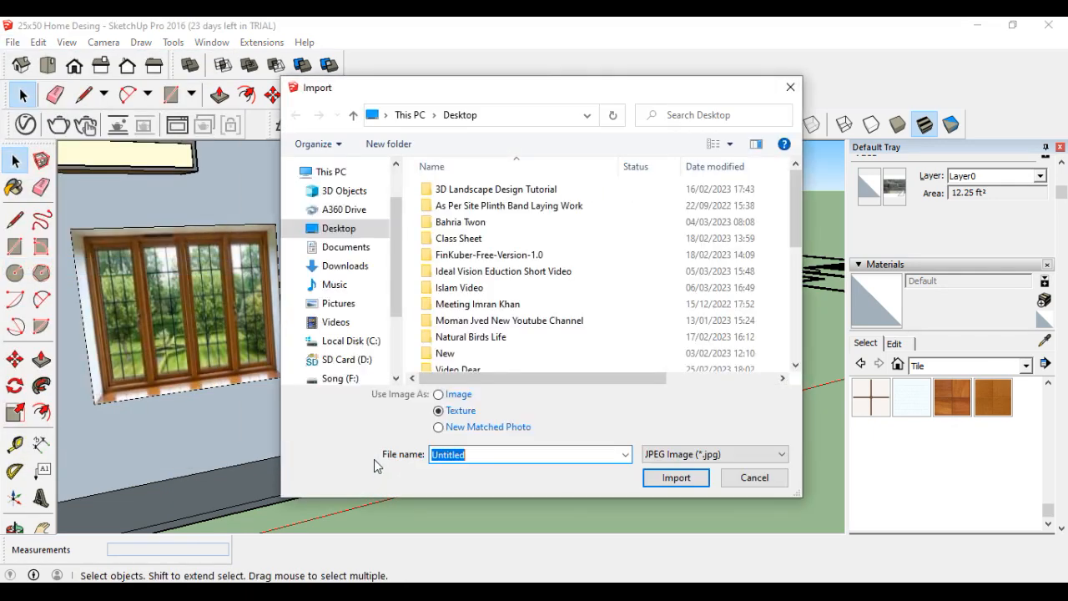
pyautogui.scroll(-4, 476, 362)
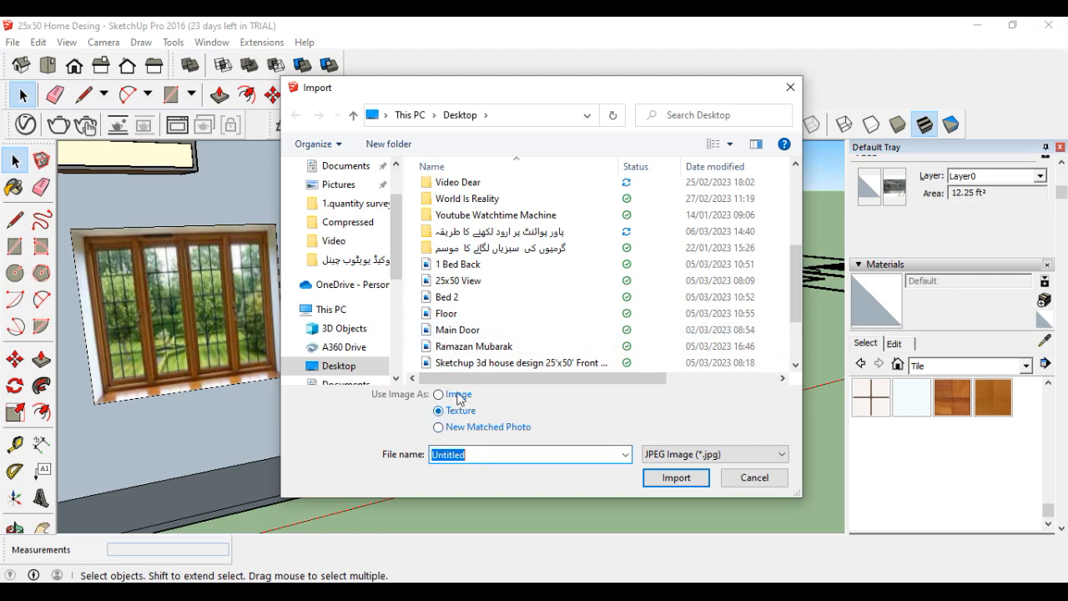
pyautogui.scroll(-1, 517, 334)
pyautogui.click(440, 345)
pyautogui.click(675, 476)
pyautogui.scroll(3, 380, 450)
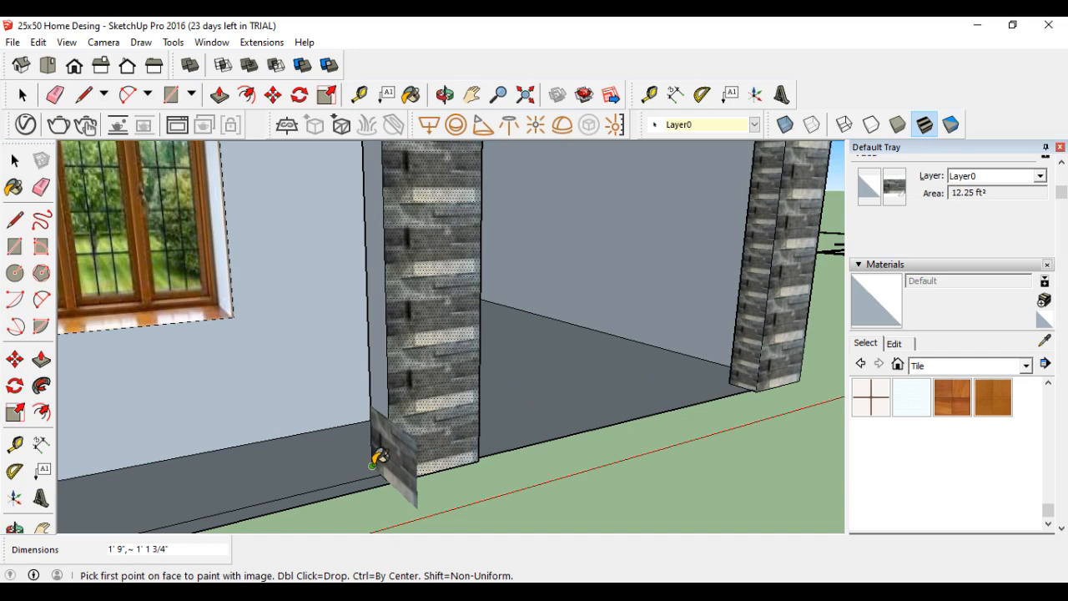
pyautogui.click(373, 465)
pyautogui.click(392, 474)
pyautogui.scroll(-4, 434, 460)
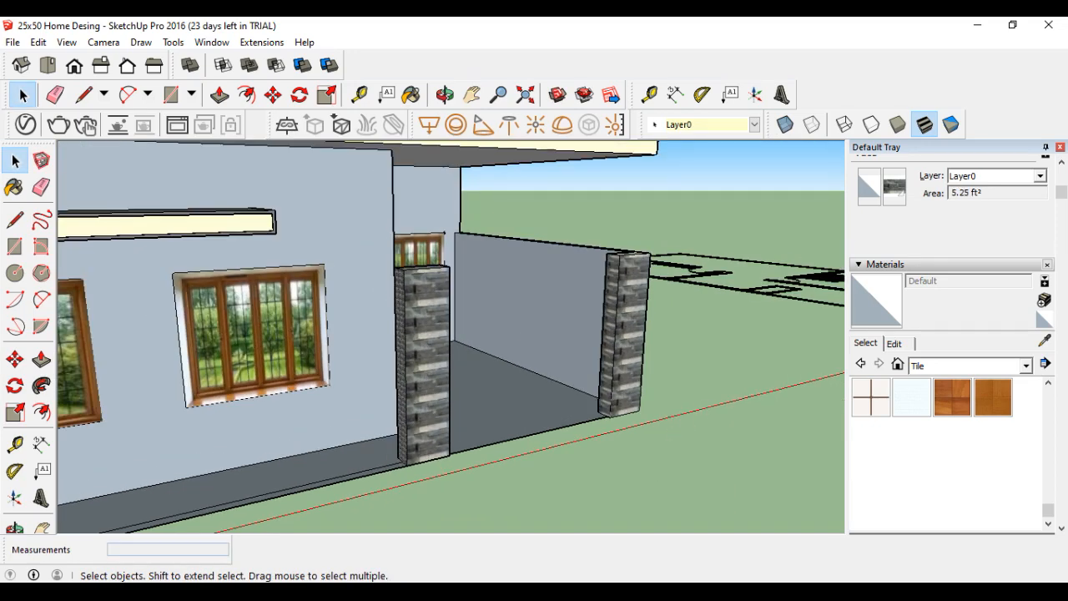
# Switch to Paint and crop the elevation image to the double gate between the stone pillars, about 310 × 173 px.
pyautogui.click(423, 594)
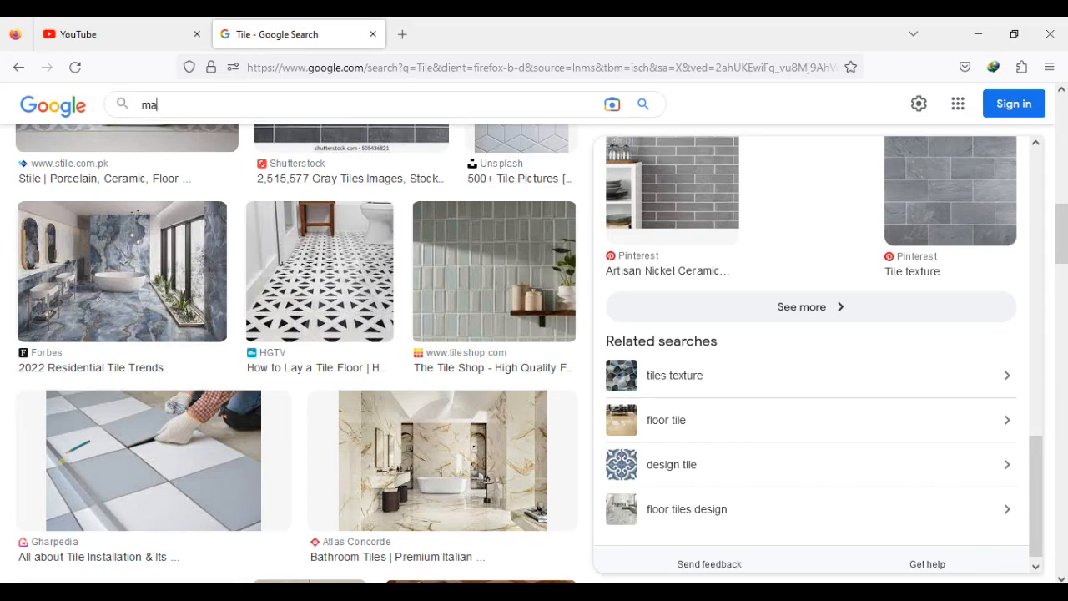
pyautogui.click(650, 592)
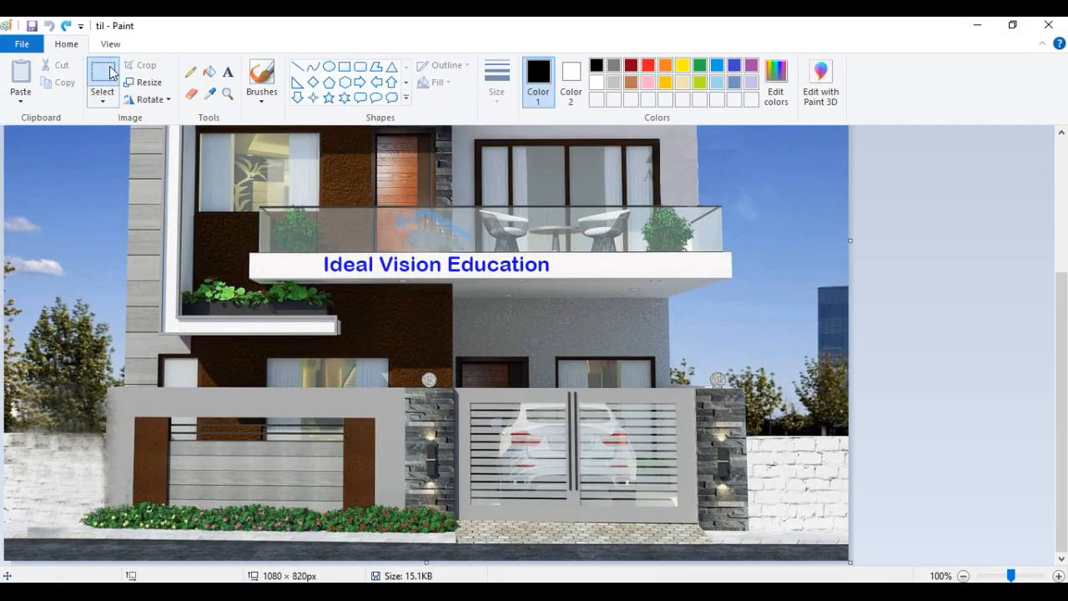
pyautogui.scroll(3, 451, 390)
pyautogui.scroll(-3, 447, 363)
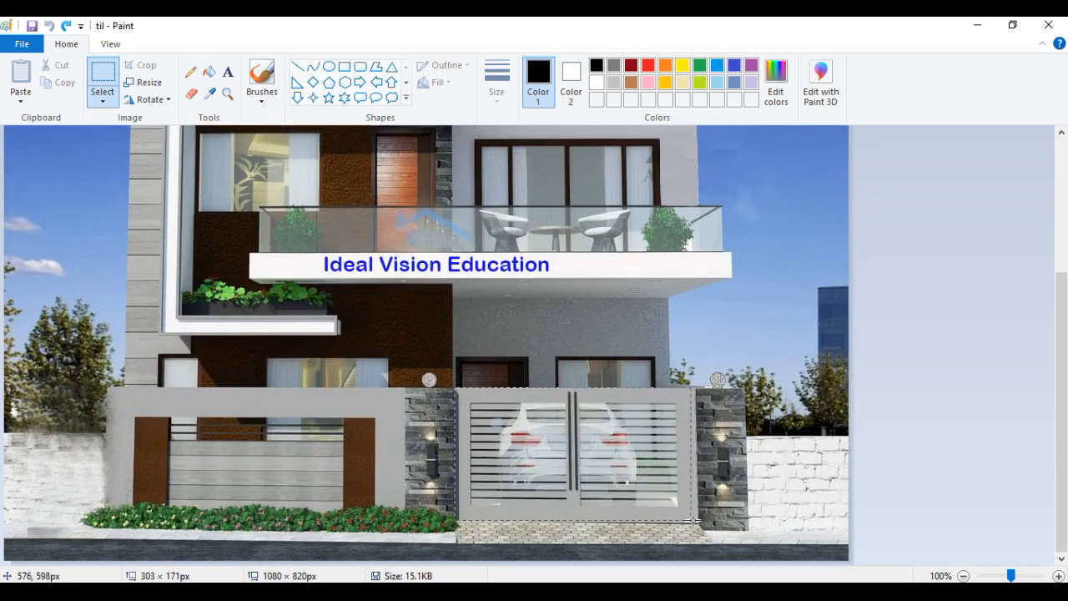
pyautogui.moveTo(697, 522); pyautogui.dragTo(697, 522)
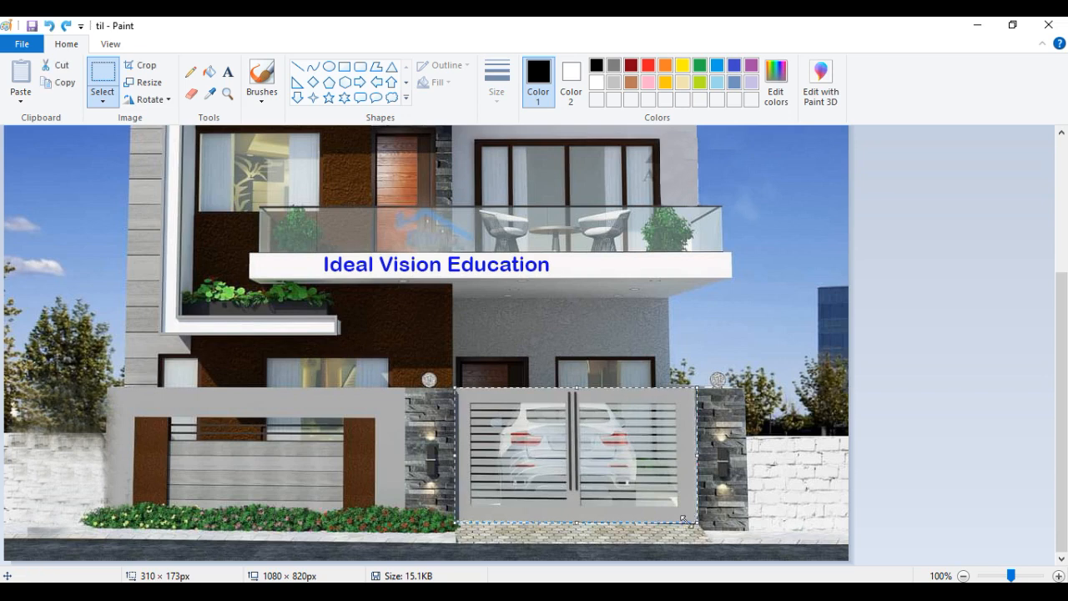
pyautogui.click(142, 66)
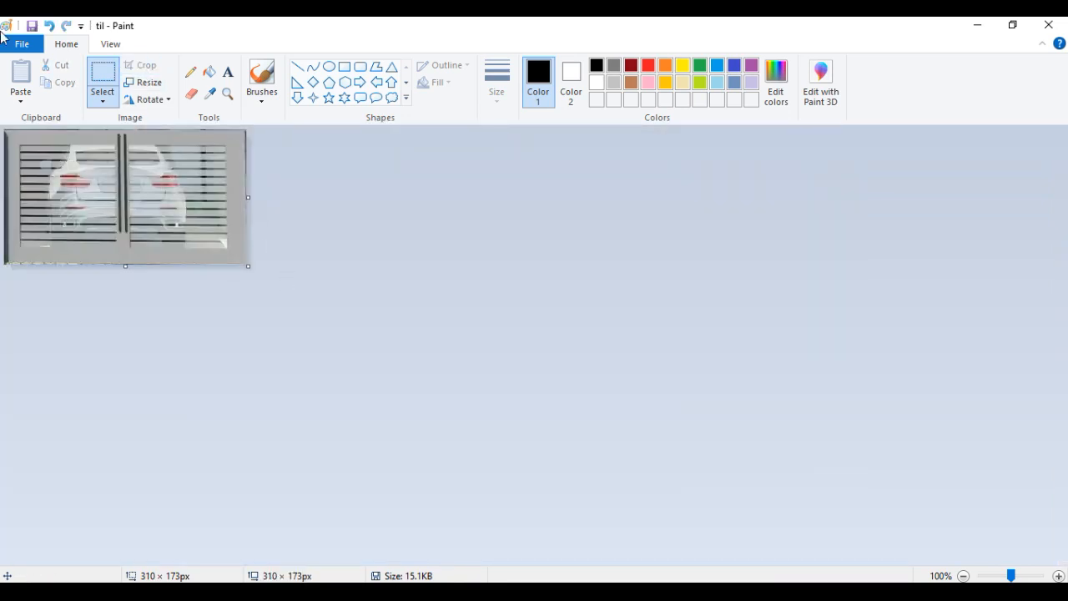
# Save the cropped gate image to the Desktop as a JPEG named main gate, and undo the crop.
pyautogui.click(22, 43)
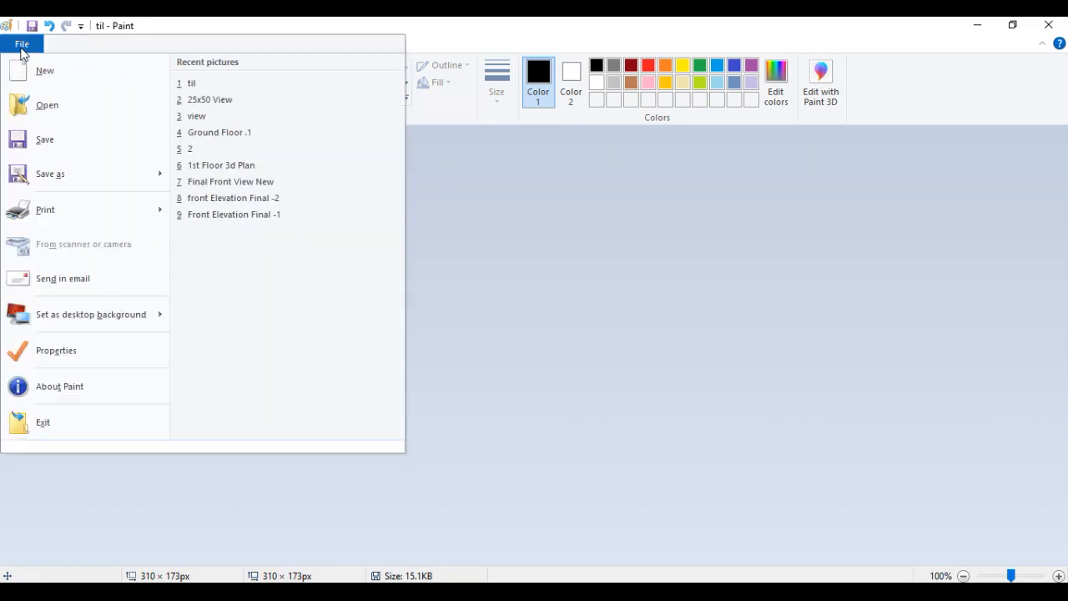
pyautogui.click(76, 179)
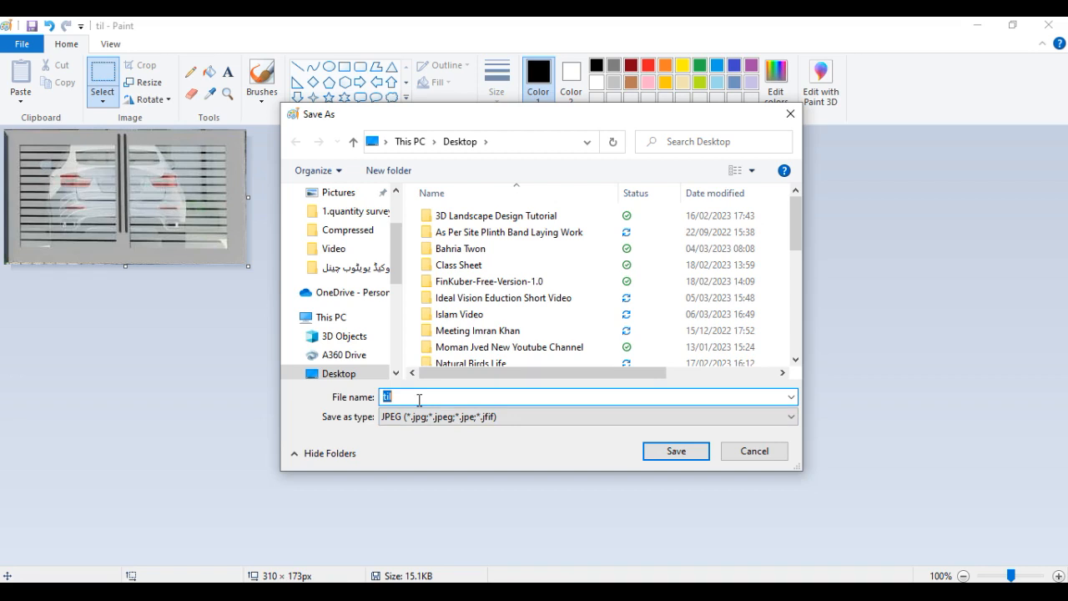
pyautogui.write('main gate')
pyautogui.click(673, 450)
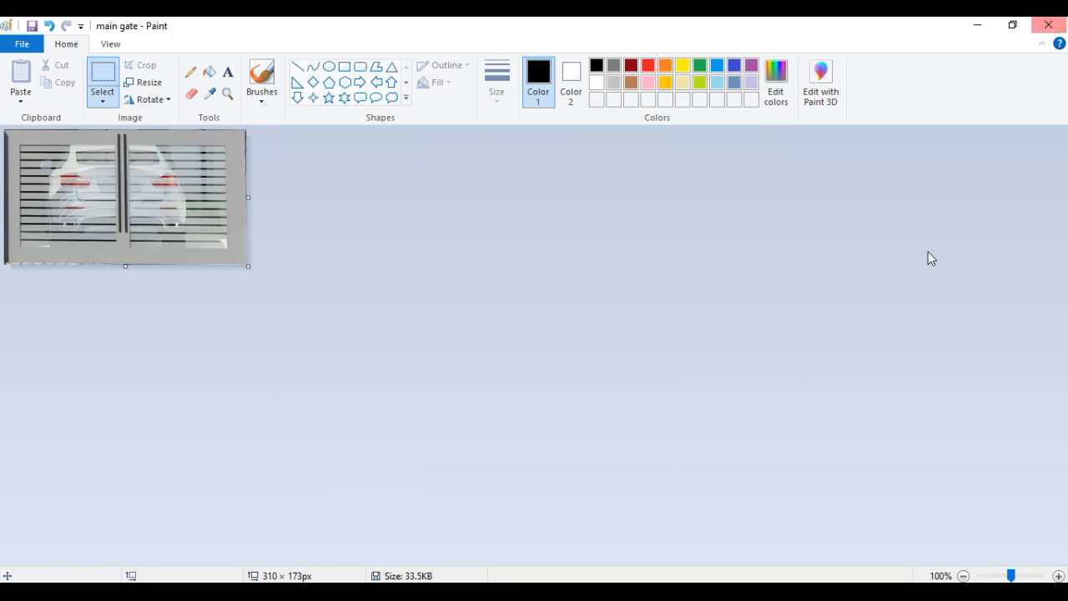
pyautogui.hotkey('ctrl', 'z')
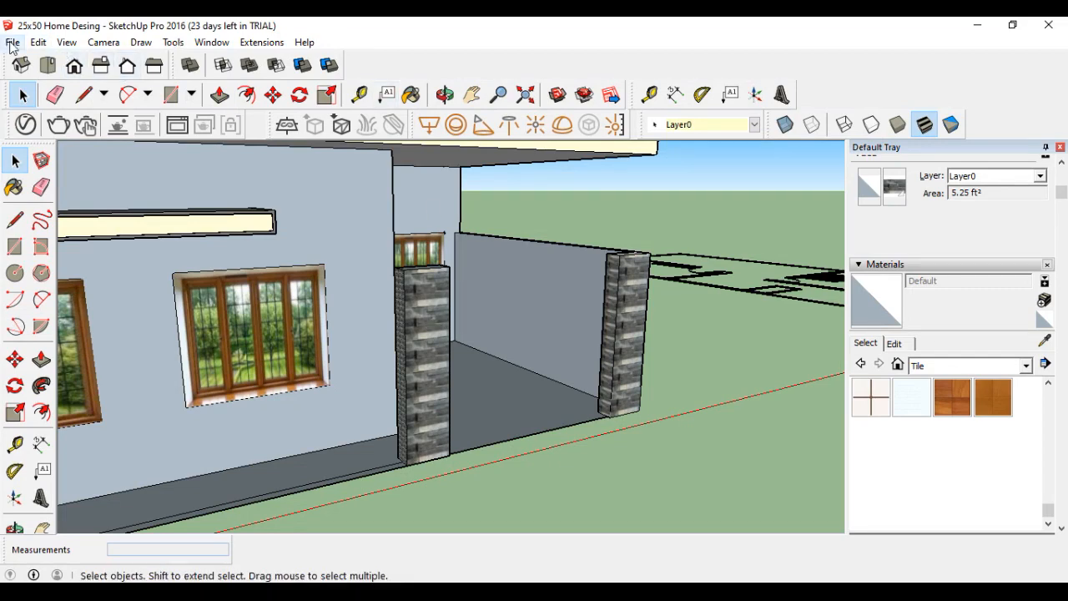
pyautogui.click(12, 46)
pyautogui.click(48, 266)
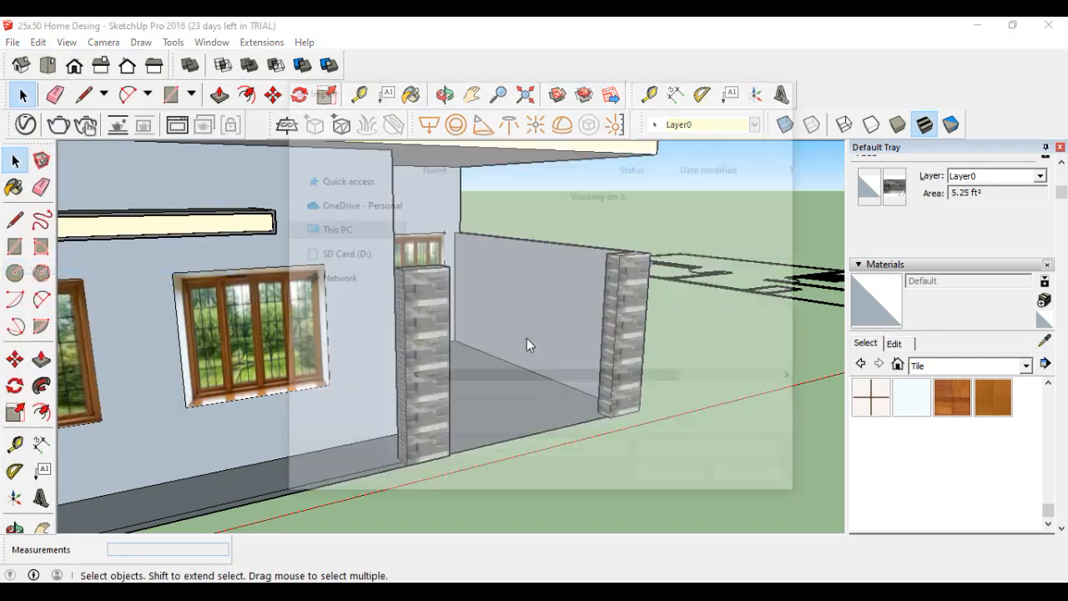
pyautogui.scroll(-4, 517, 334)
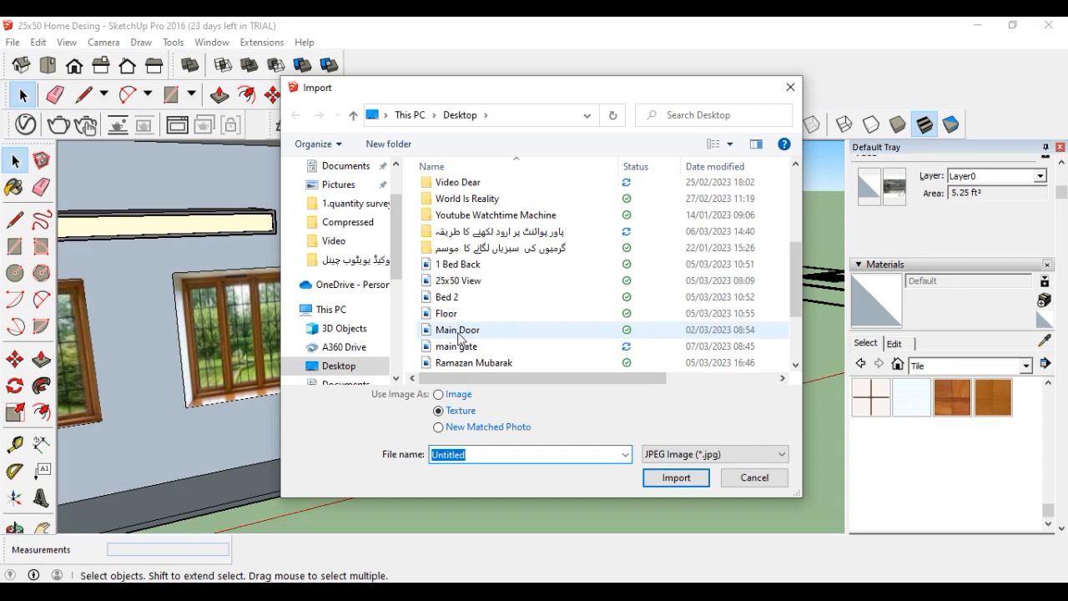
pyautogui.click(457, 332)
pyautogui.click(674, 478)
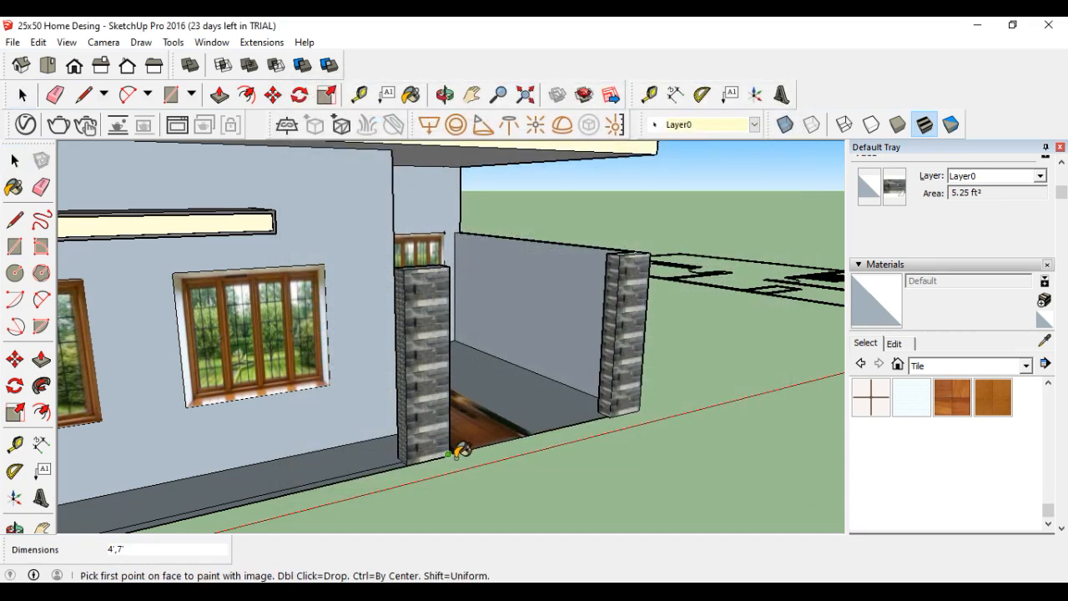
pyautogui.press('Escape')
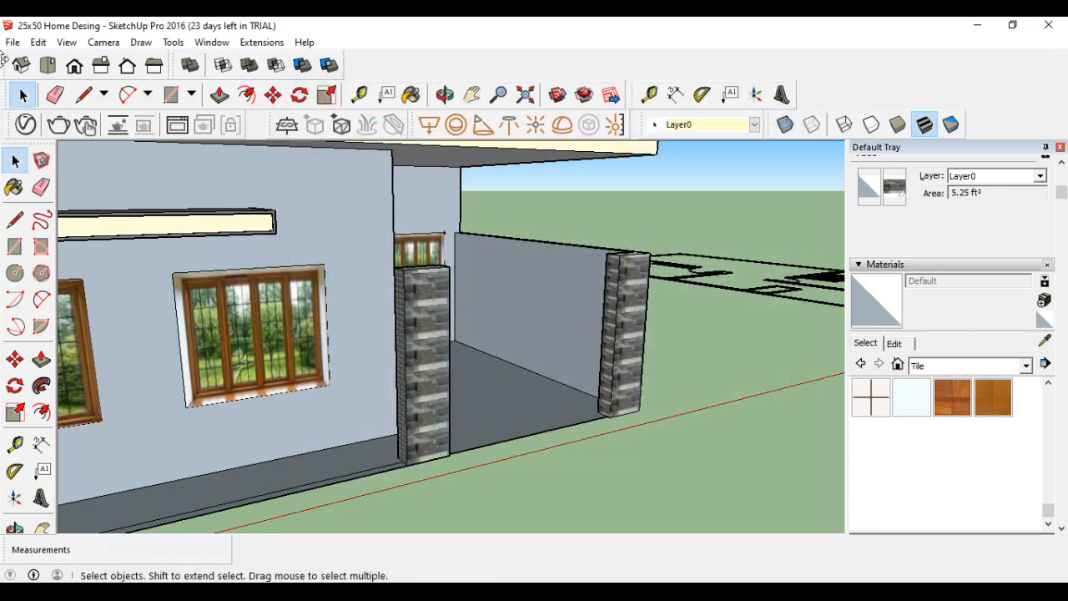
pyautogui.click(11, 43)
pyautogui.click(44, 266)
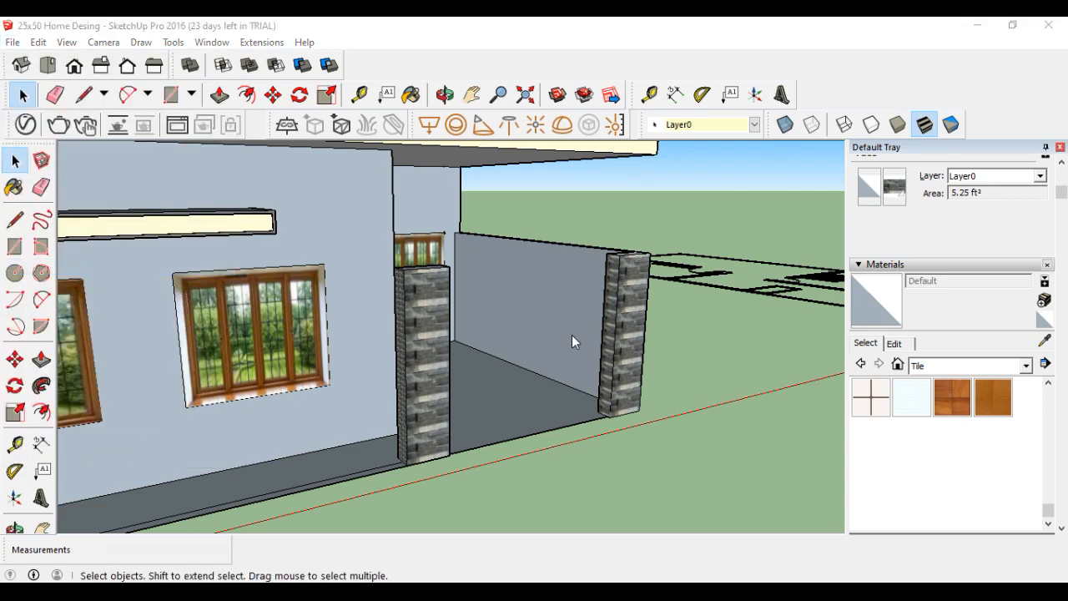
pyautogui.scroll(-3, 555, 330)
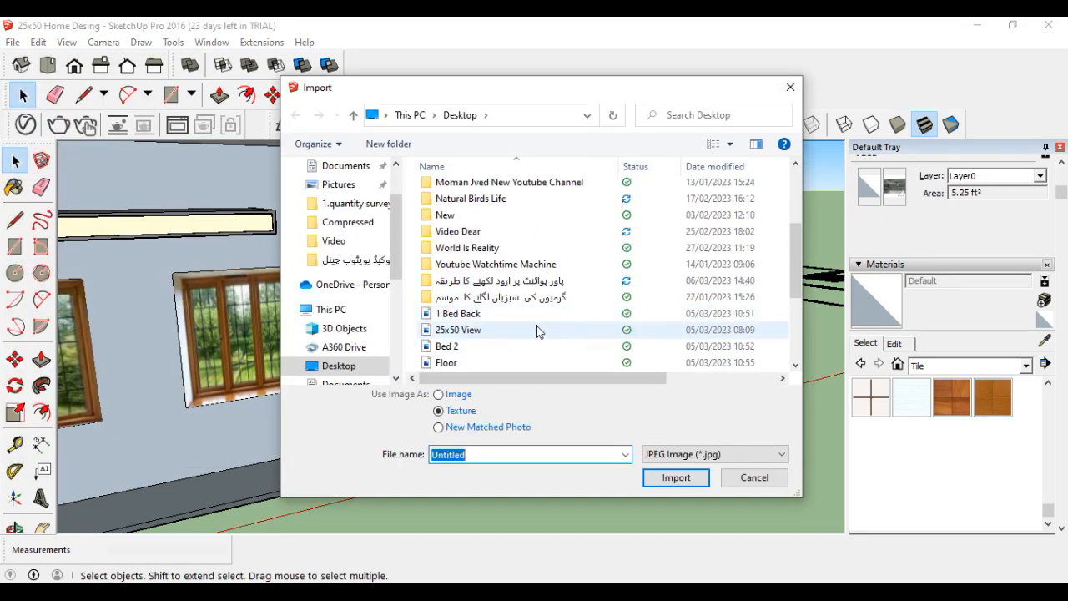
pyautogui.scroll(-1, 537, 329)
pyautogui.click(456, 345)
pyautogui.click(678, 477)
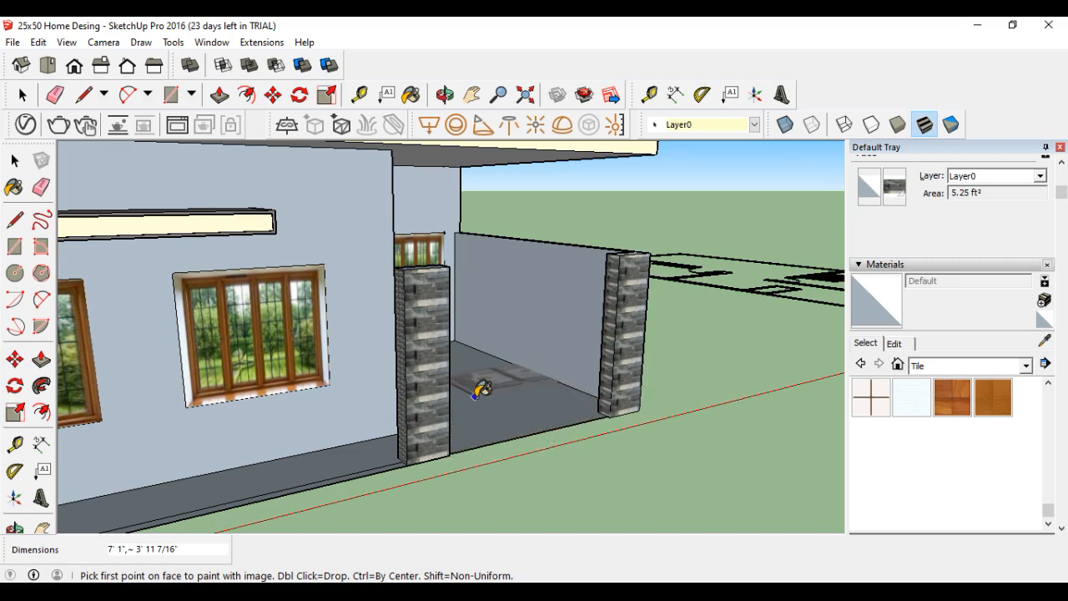
pyautogui.press('Escape')
# Switch the import mode to Image and place the main gate JPEG upright between the two stone pillars, spanning the opening.
pyautogui.click(12, 42)
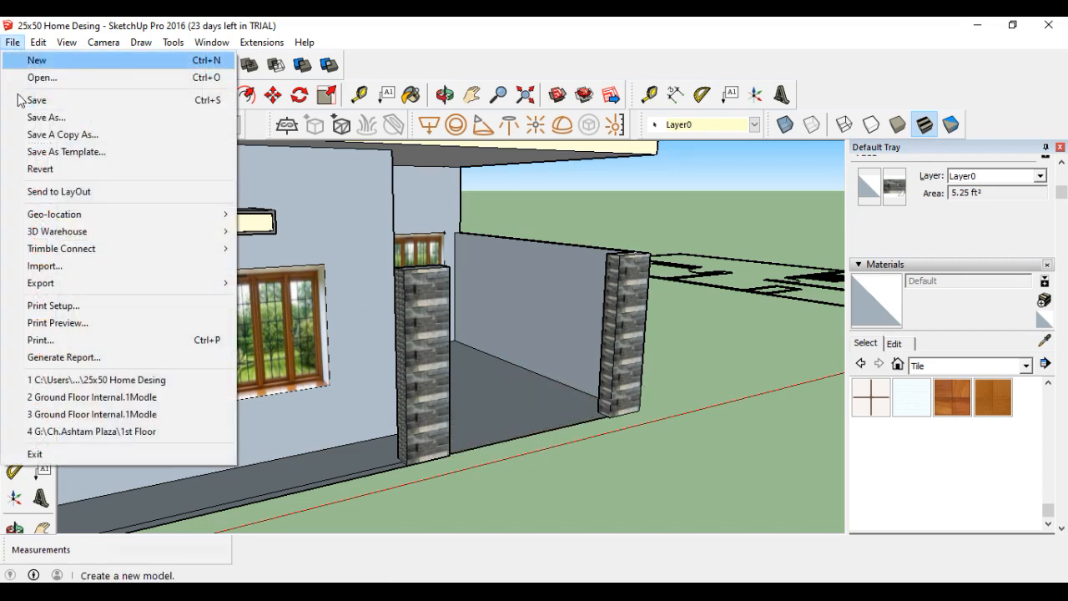
pyautogui.click(33, 267)
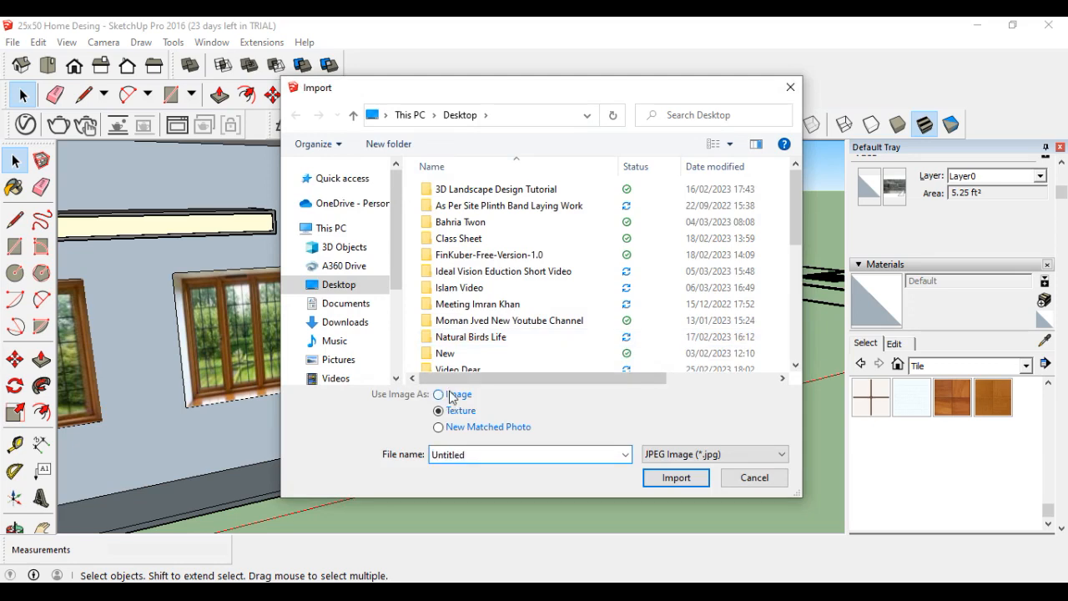
pyautogui.click(440, 394)
pyautogui.scroll(-4, 471, 333)
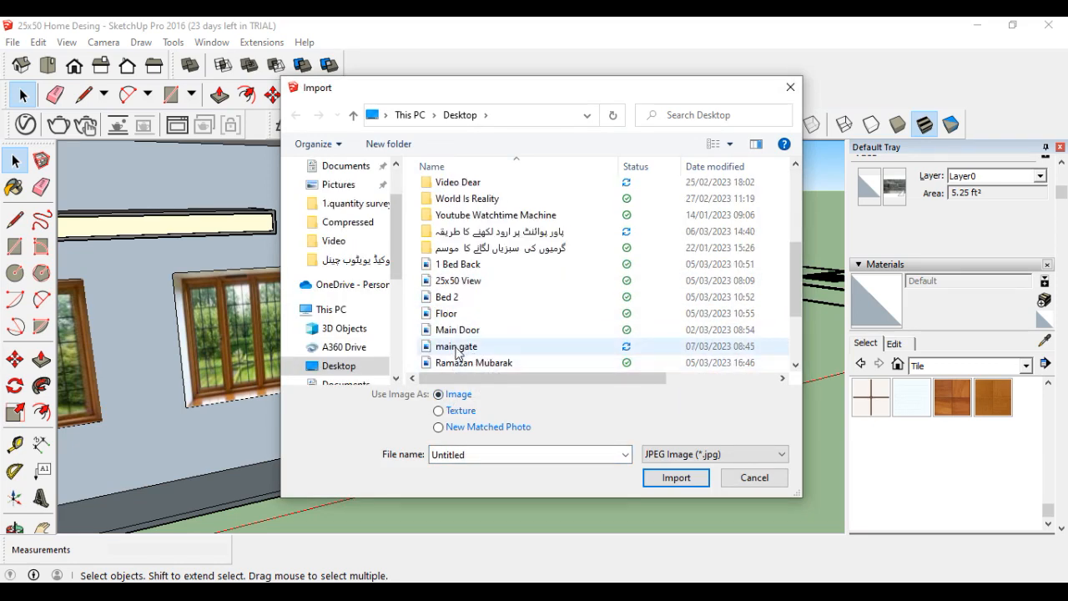
pyautogui.click(457, 347)
pyautogui.click(674, 478)
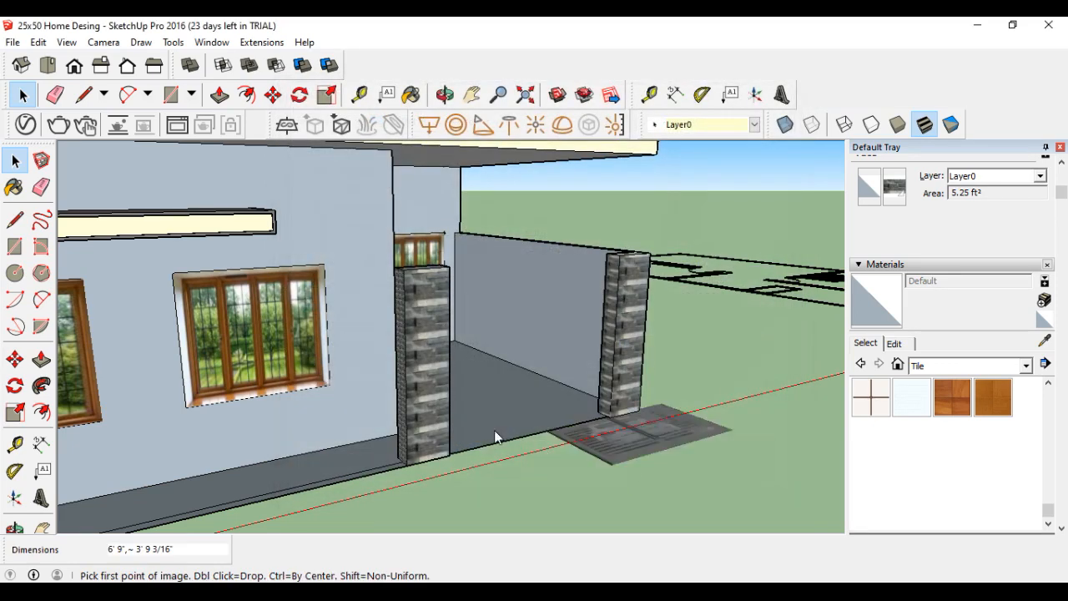
pyautogui.click(449, 437)
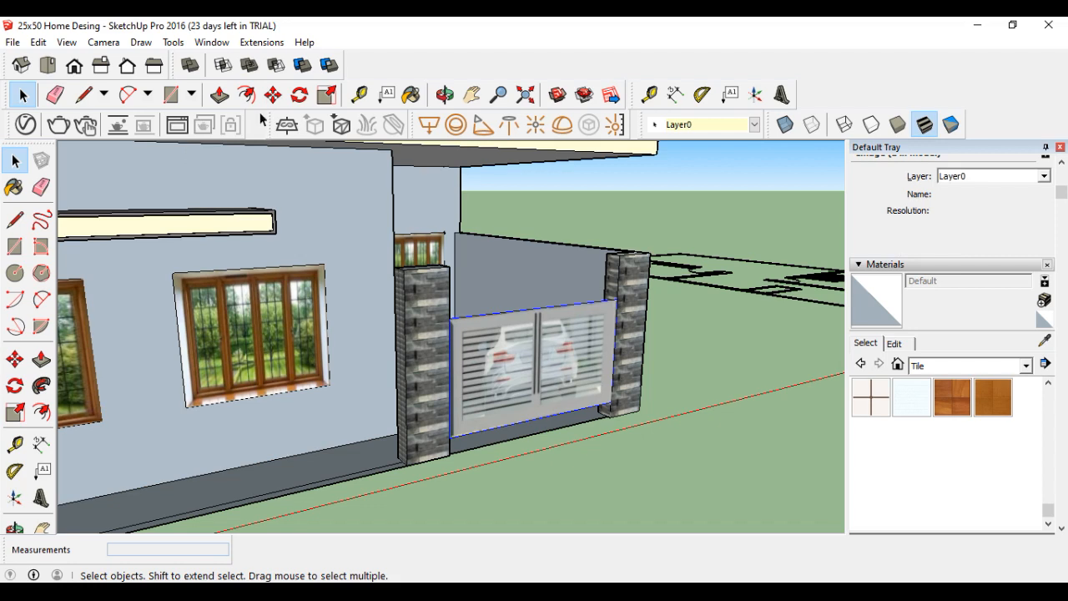
# Scale the gate image vertically so it reaches down to the ground line and up to the tops of the pillars.
pyautogui.click(326, 94)
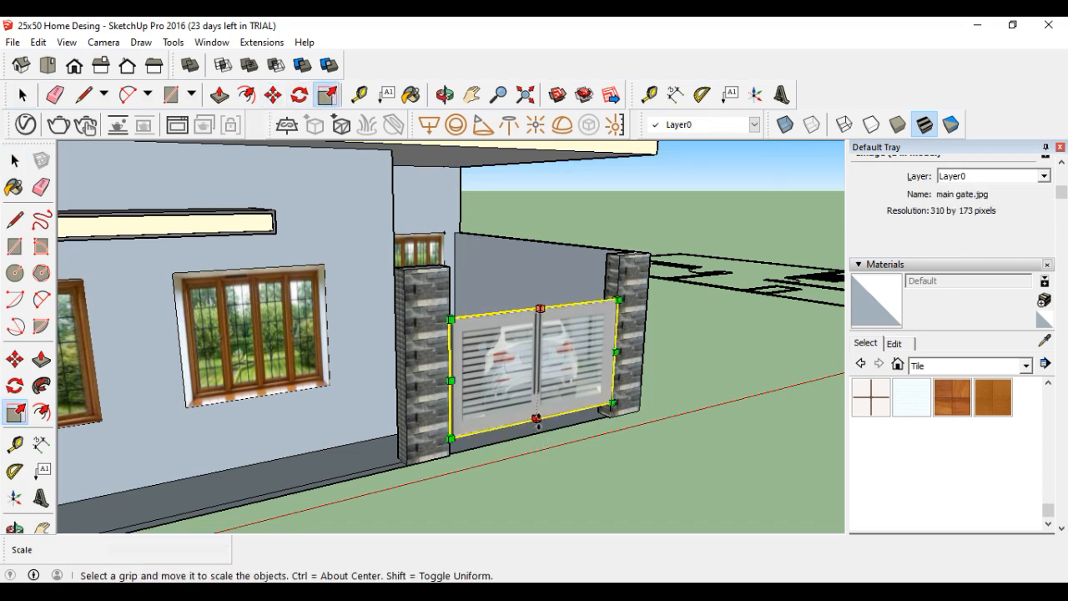
pyautogui.moveTo(537, 419); pyautogui.dragTo(537, 435)
pyautogui.moveTo(542, 305); pyautogui.dragTo(543, 265)
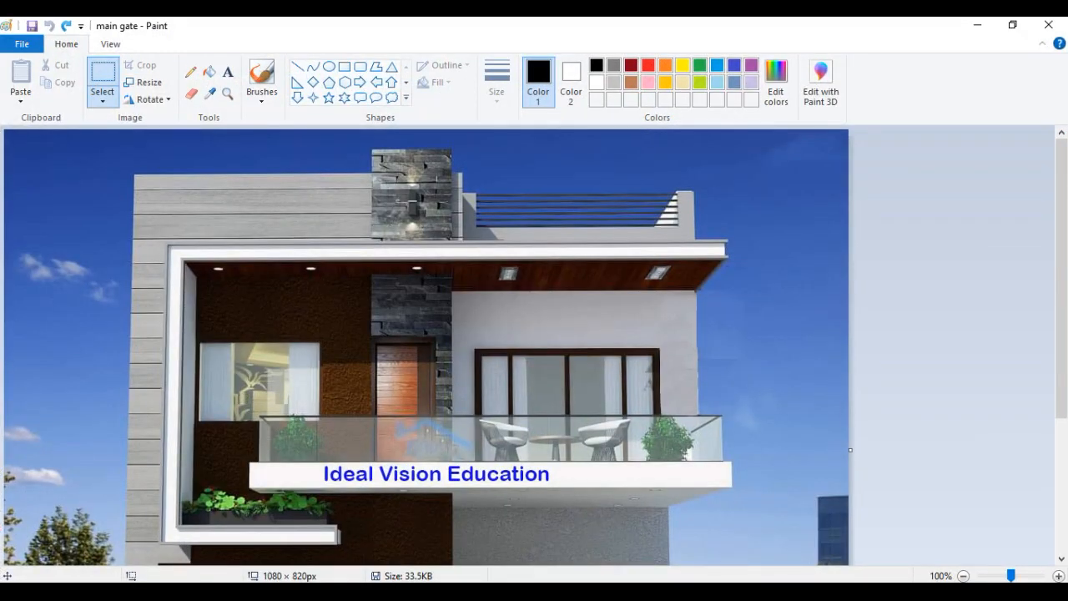
pyautogui.scroll(-5, 619, 465)
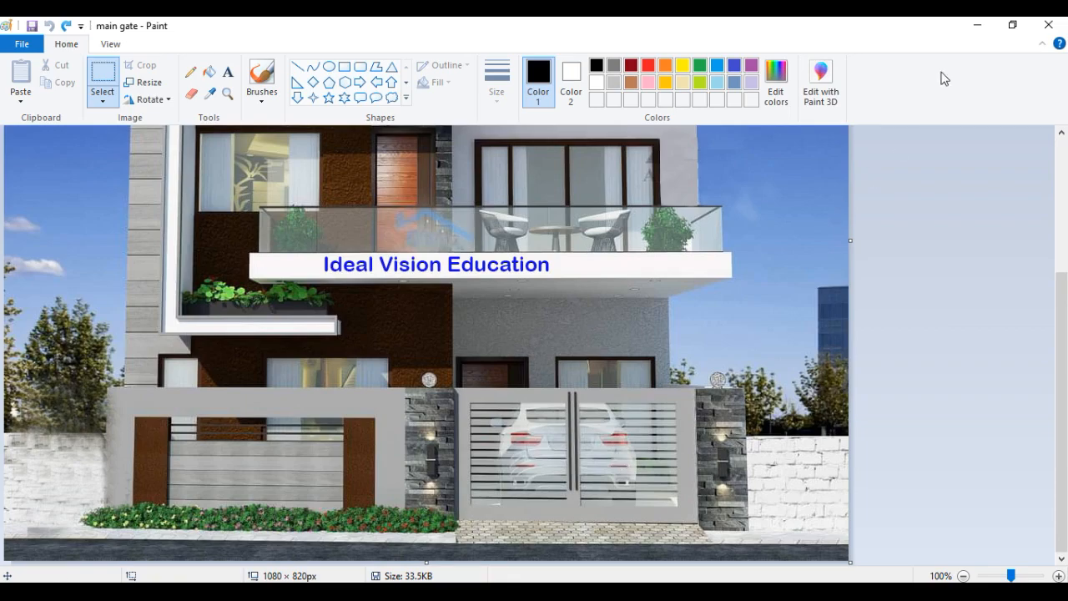
pyautogui.click(975, 24)
pyautogui.moveTo(543, 267); pyautogui.dragTo(543, 264)
pyautogui.click(22, 95)
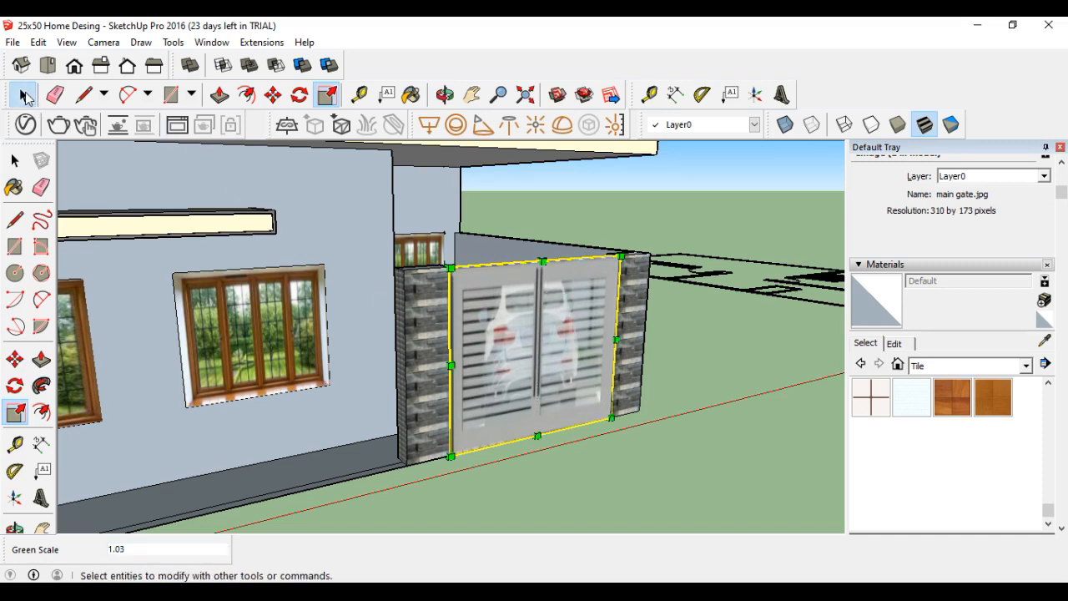
# Deselect the gate image and examine the gate, pillars and ground floor from the front.
pyautogui.click(444, 95)
pyautogui.moveTo(628, 460); pyautogui.dragTo(523, 454)
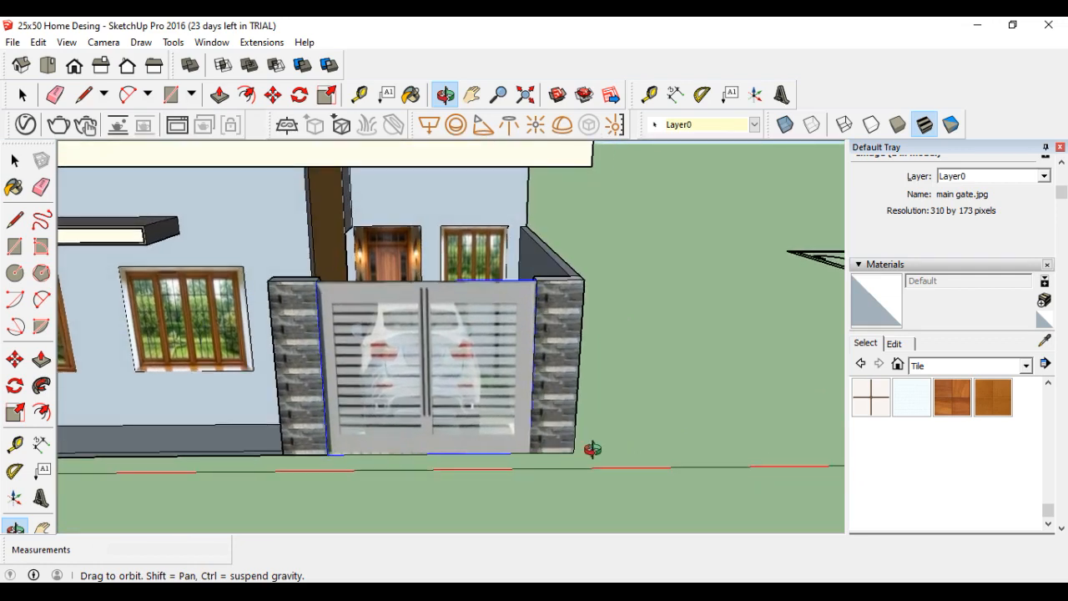
pyautogui.click(22, 95)
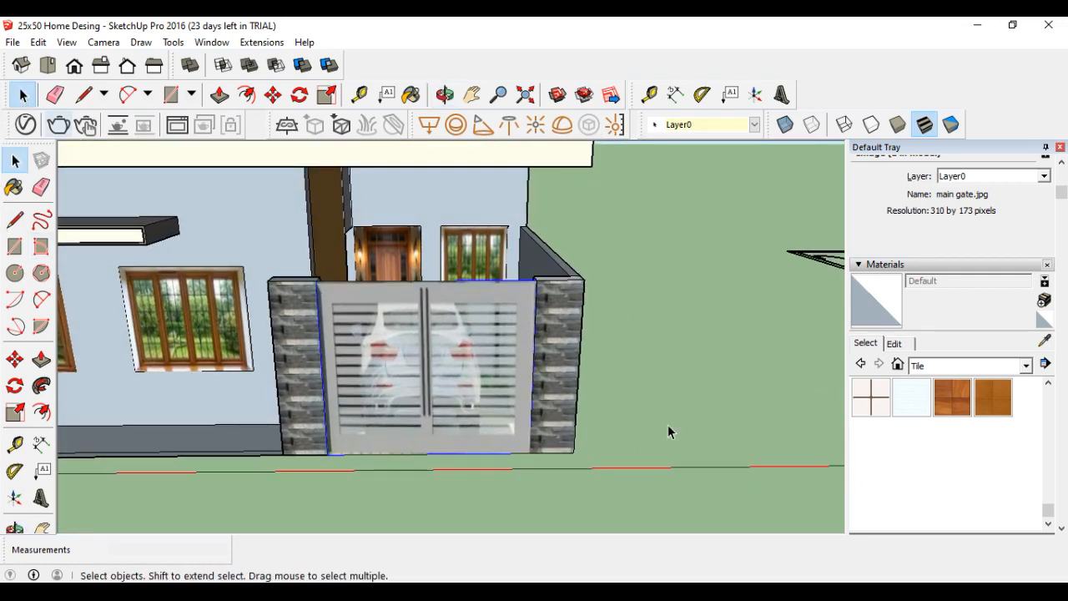
pyautogui.click(678, 393)
pyautogui.scroll(-3, 667, 417)
pyautogui.scroll(3, 632, 470)
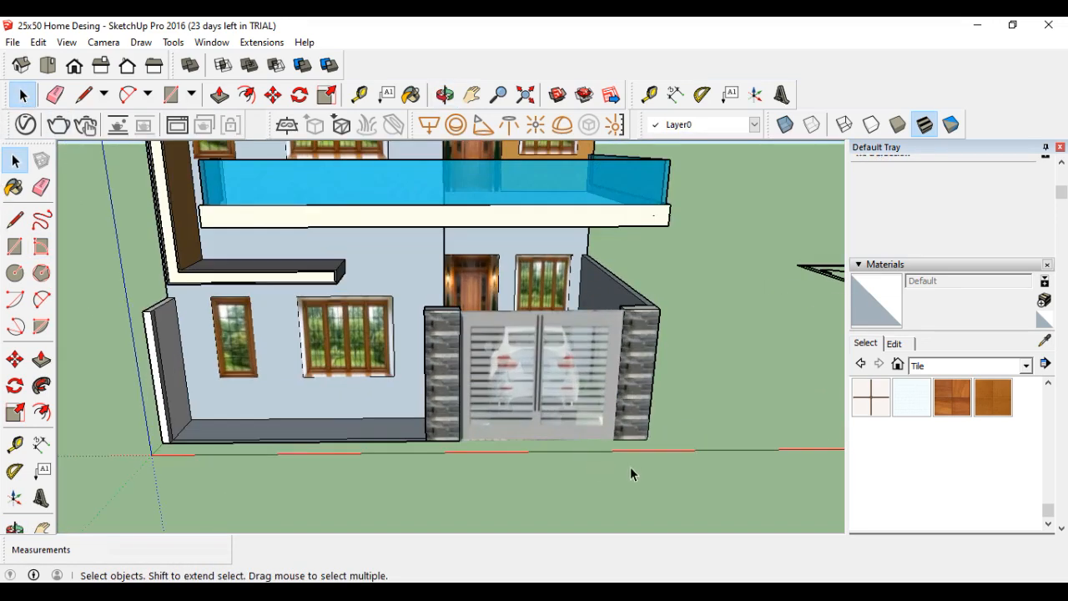
pyautogui.scroll(-2, 684, 473)
pyautogui.scroll(3, 417, 470)
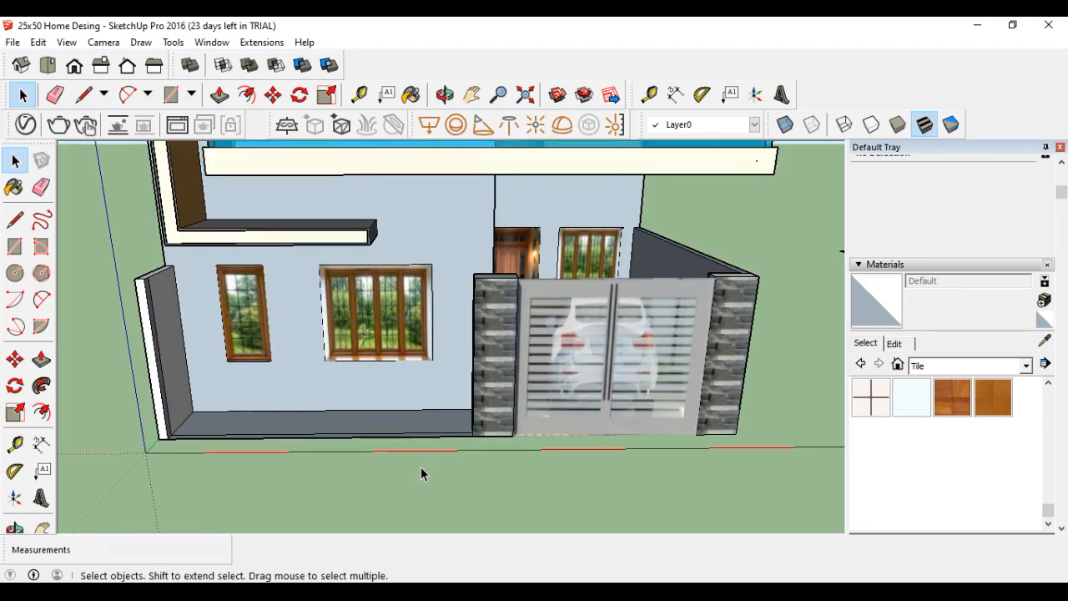
# Switch to Paint and crop the elevation image to a brown patch of the boundary wall, about 30 × 55 px.
pyautogui.hotkey('alt', 'Tab')
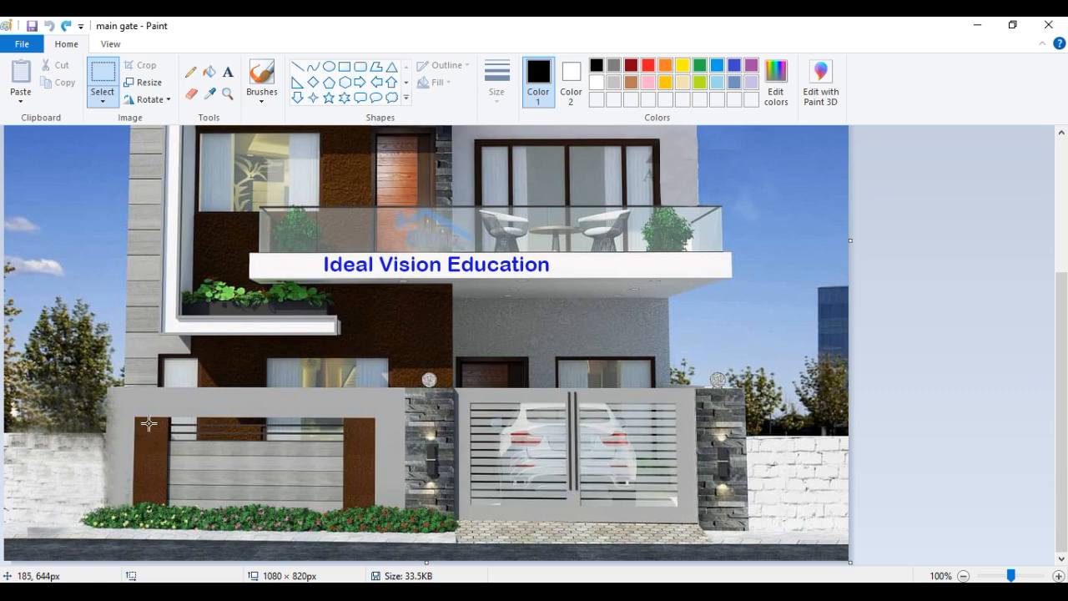
pyautogui.moveTo(138, 429); pyautogui.dragTo(163, 472)
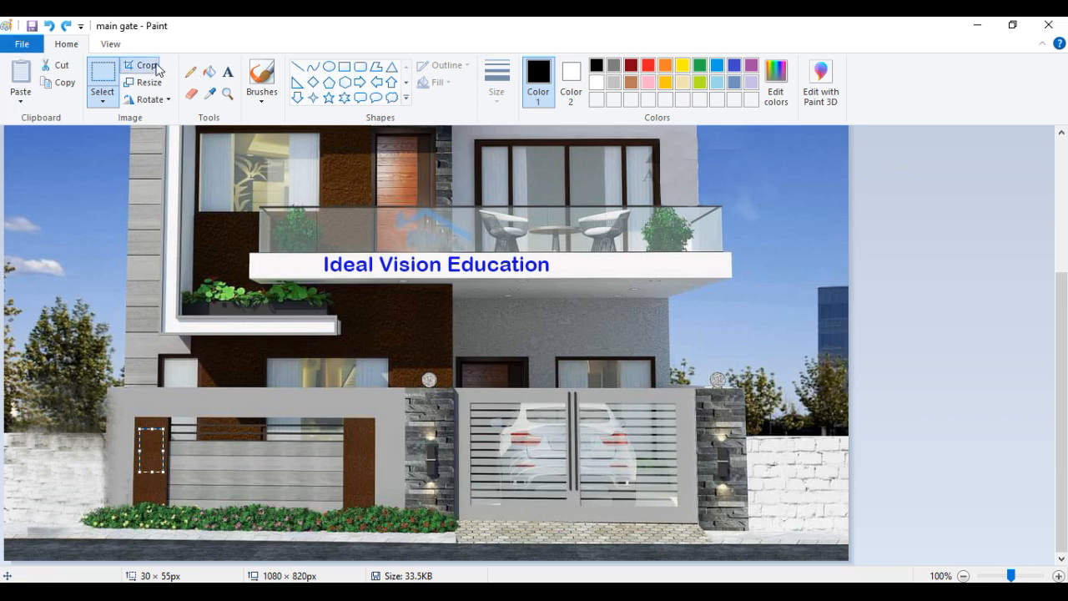
pyautogui.click(158, 70)
# Save the cropped brown patch to the Desktop as a JPEG named boundary, and undo the crop.
pyautogui.click(20, 45)
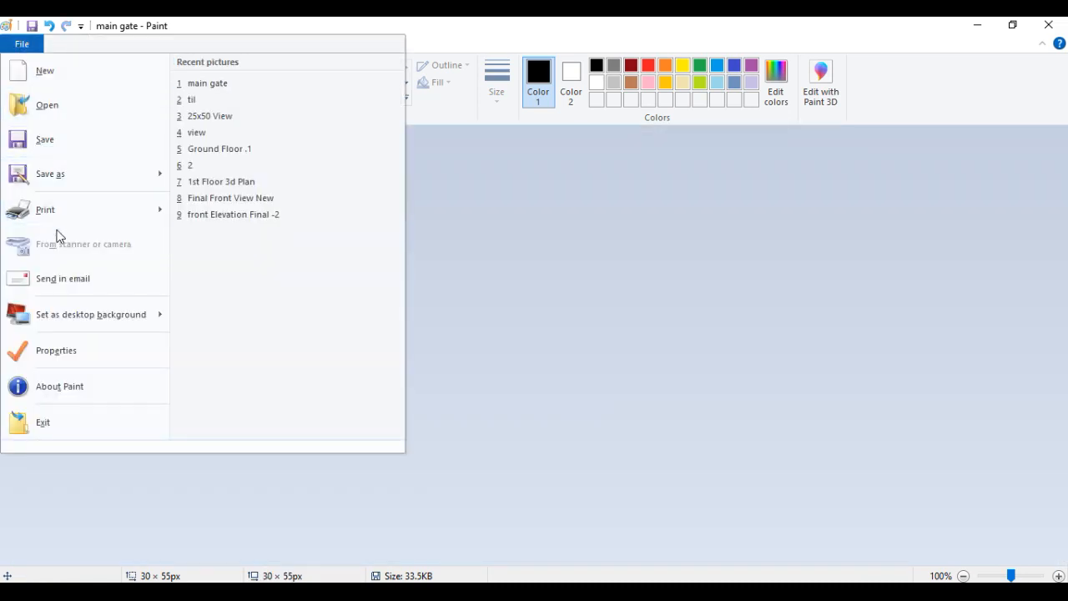
pyautogui.click(58, 177)
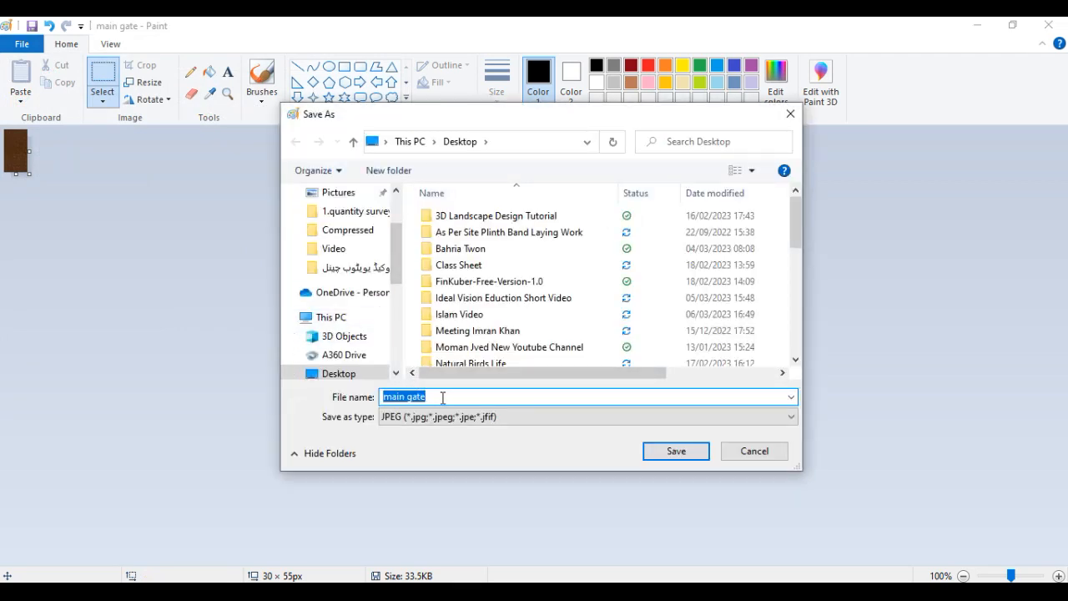
pyautogui.write('boundary')
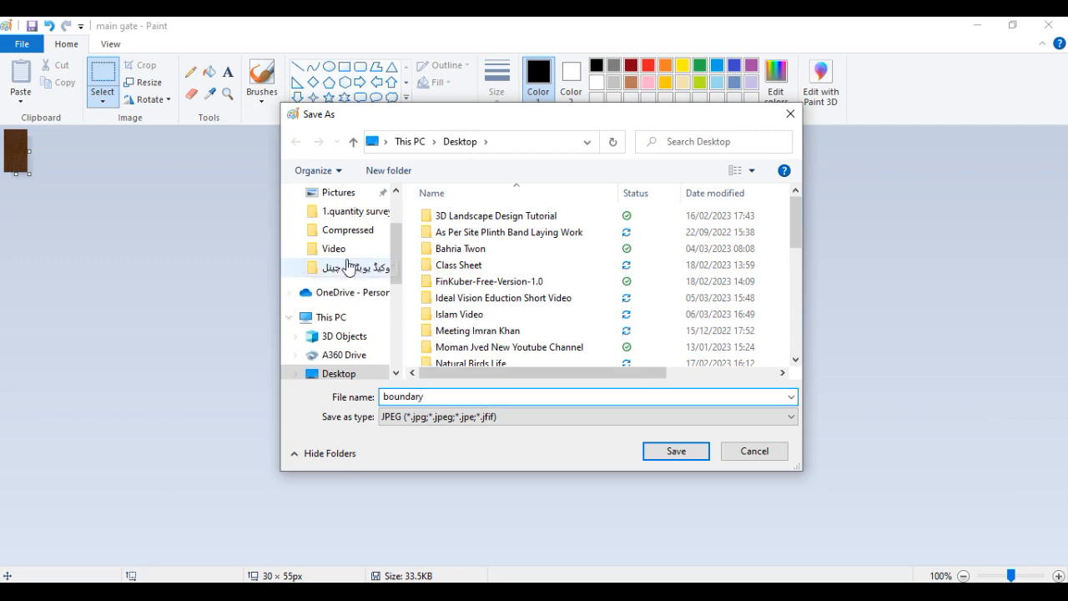
pyautogui.click(663, 451)
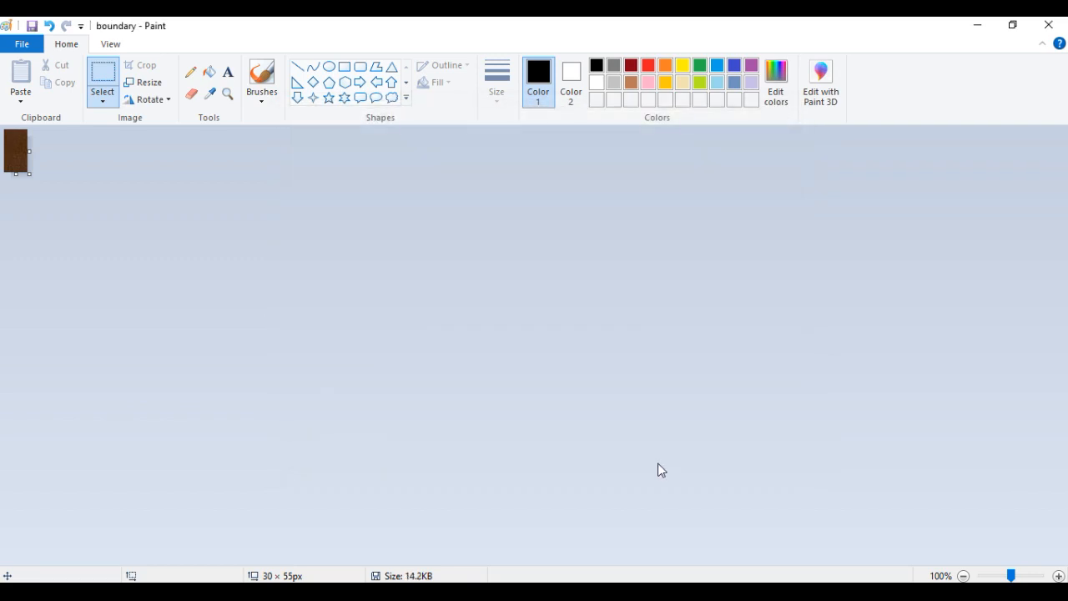
pyautogui.hotkey('ctrl', 'z')
pyautogui.scroll(-5, 644, 459)
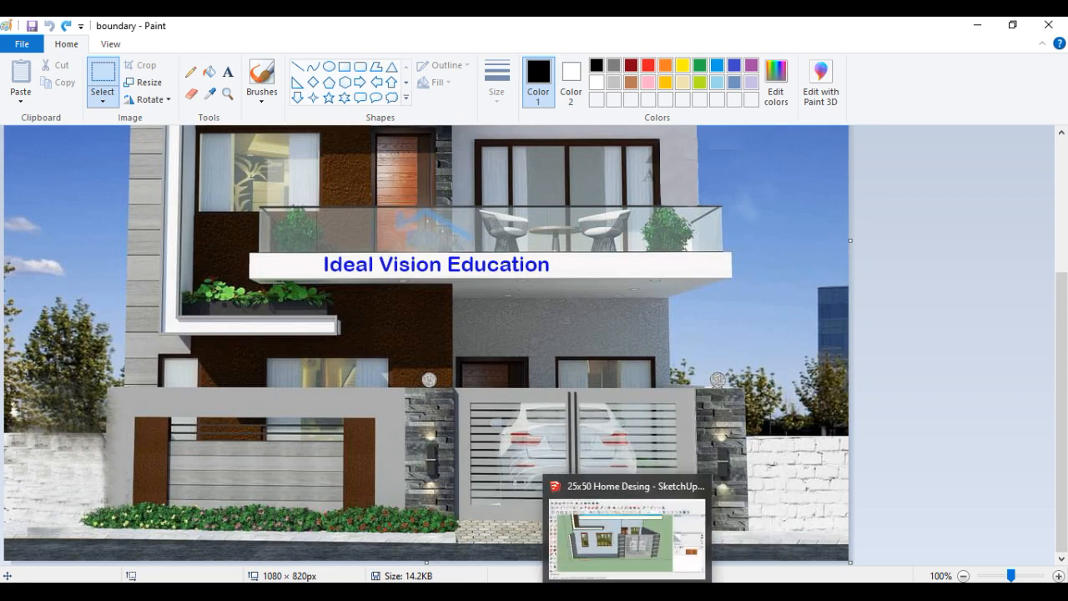
# Switch to SketchUp and raise the front boundary wall strip between the side wall and left gate pillar by 6' with Push/Pull.
pyautogui.click(628, 594)
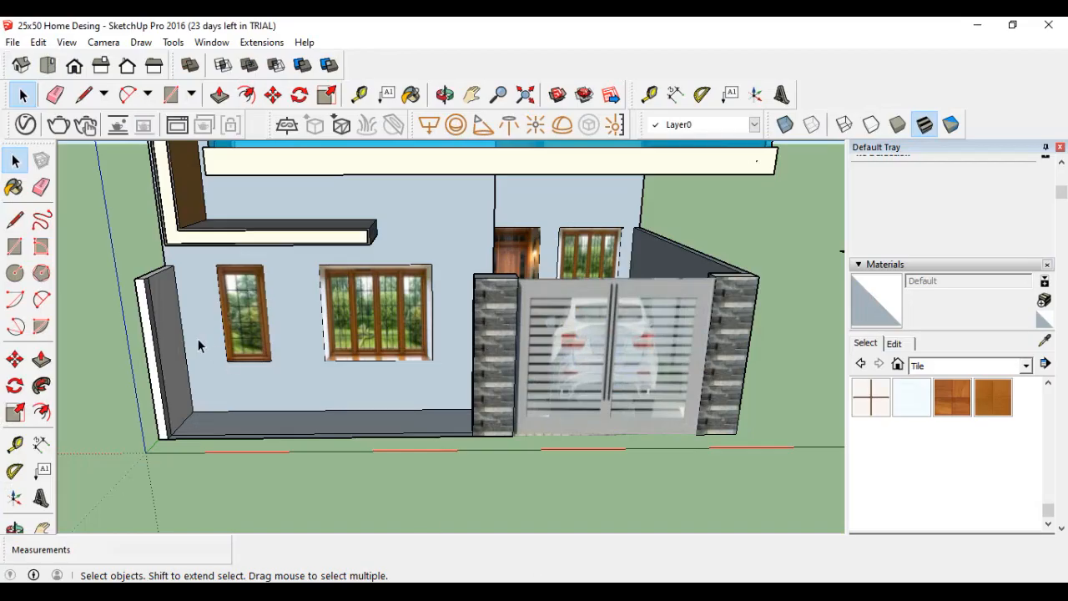
pyautogui.click(219, 95)
pyautogui.scroll(2, 317, 392)
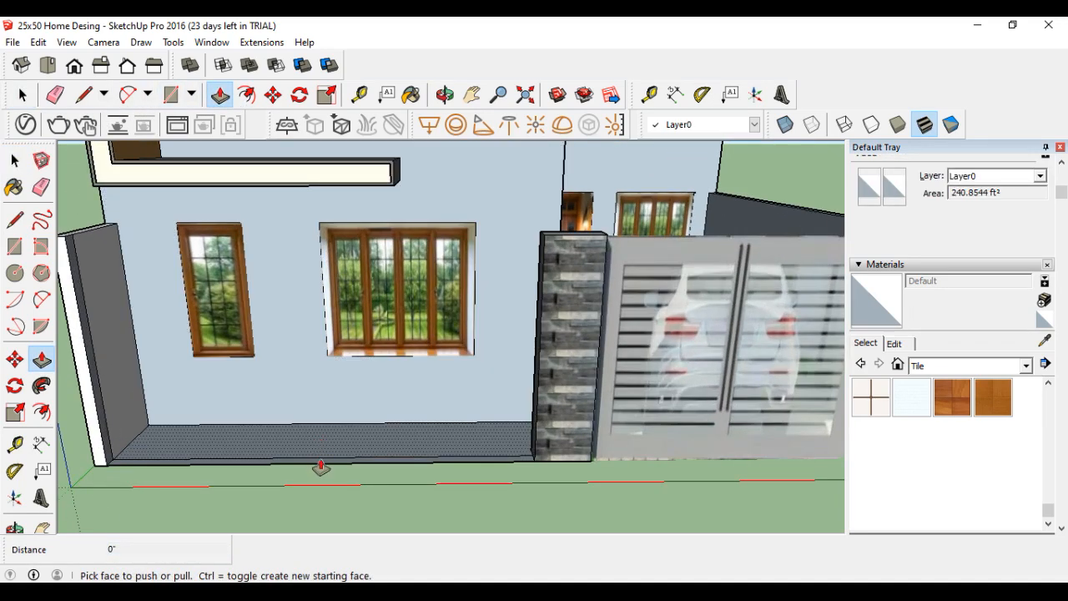
pyautogui.moveTo(320, 462); pyautogui.dragTo(319, 443)
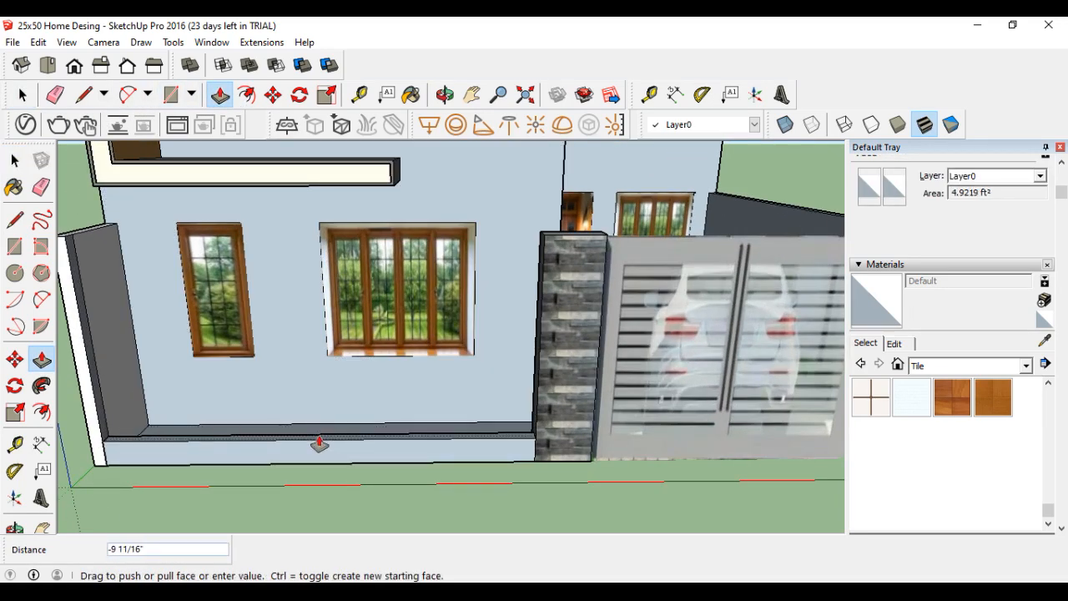
pyautogui.press('Return')
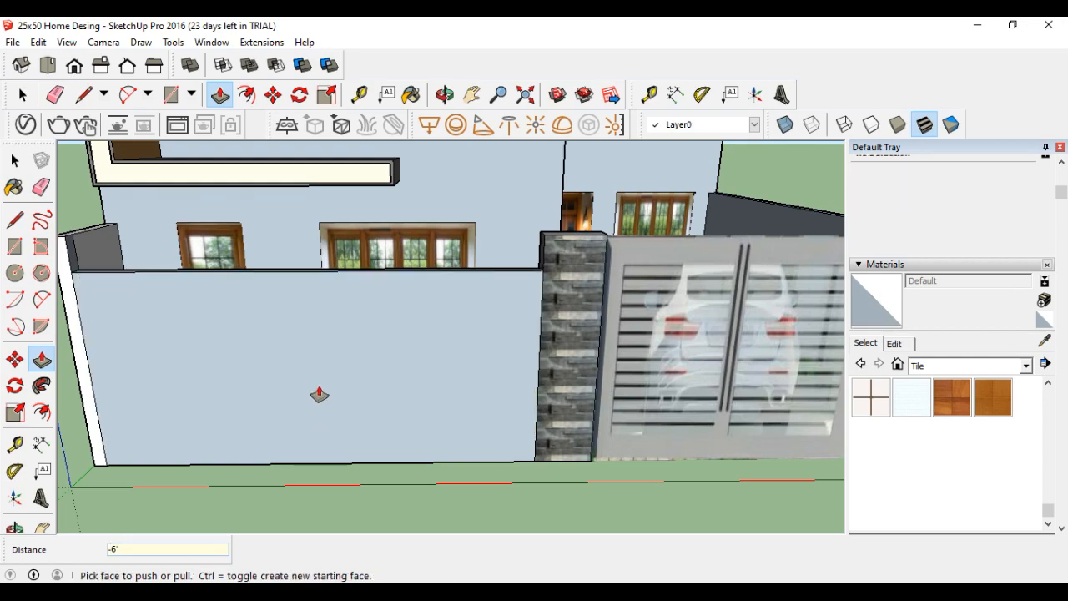
# Undo the boundary wall's 6' raise and raise the front wall strip by 7' with Push/Pull instead.
pyautogui.scroll(3, 322, 441)
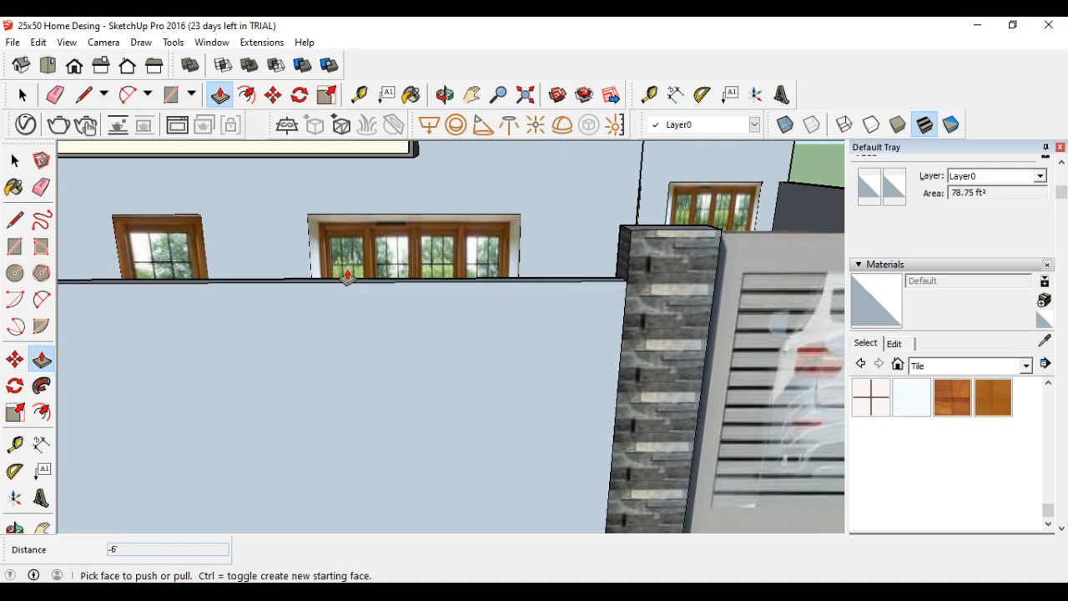
pyautogui.hotkey('ctrl', 'z')
pyautogui.scroll(-2, 392, 409)
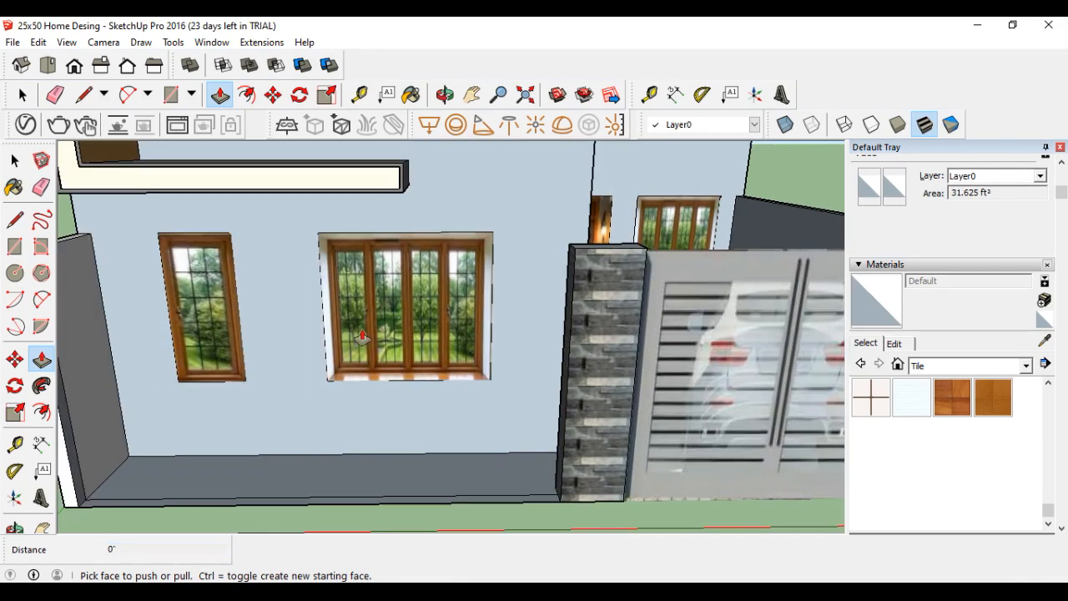
pyautogui.click(334, 507)
pyautogui.write("7'")
pyautogui.press('Return')
pyautogui.scroll(-2, 436, 401)
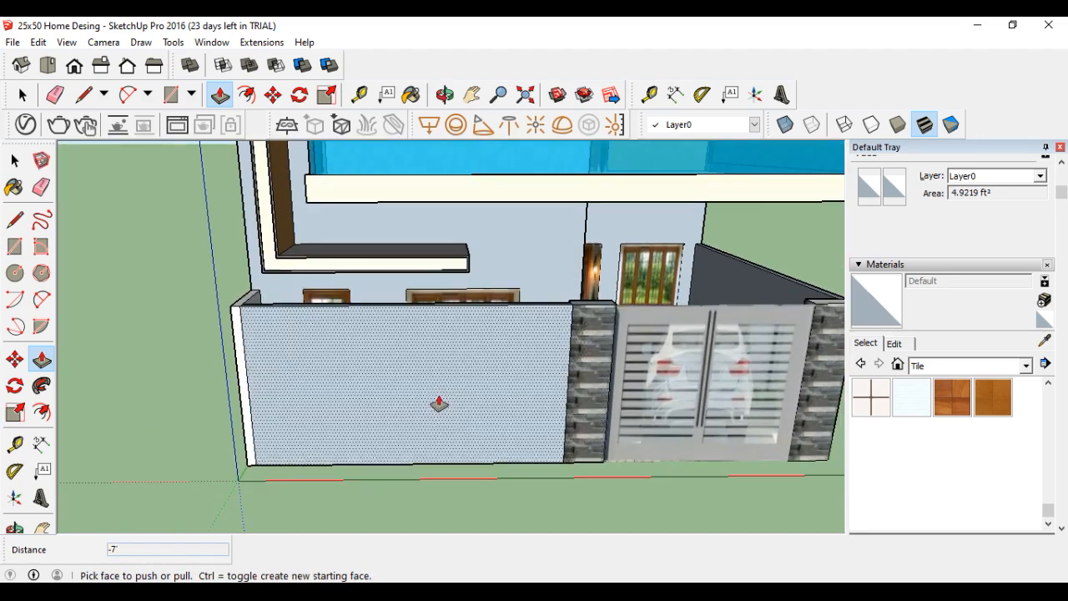
pyautogui.scroll(1, 376, 403)
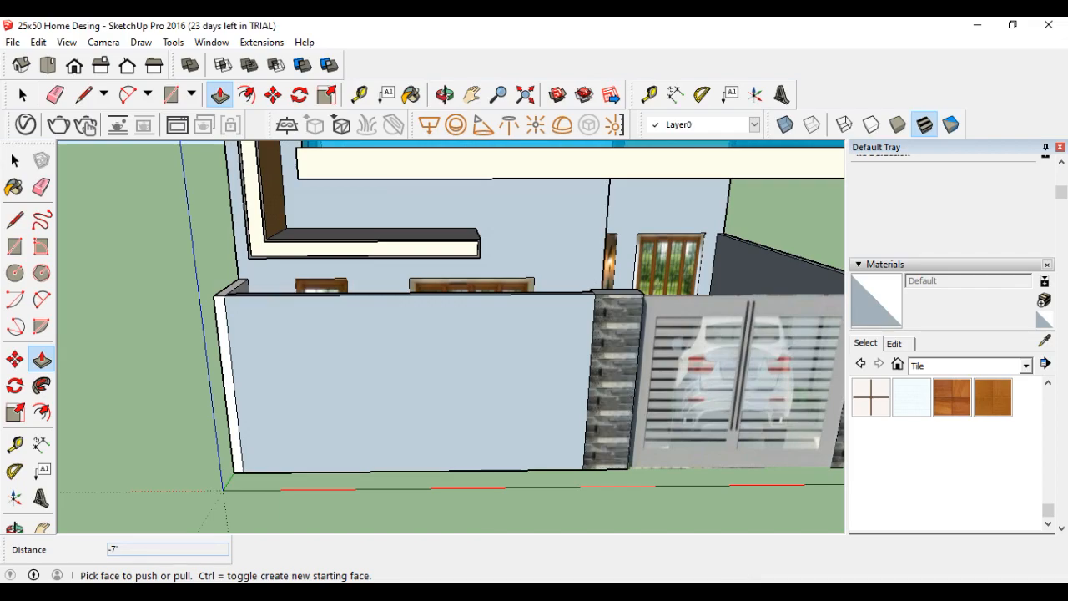
# Check the boundary wall in the Paint reference image, and offset the SketchUp wall's front face outline inward by 1'3".
pyautogui.hotkey('alt', 'Tab')
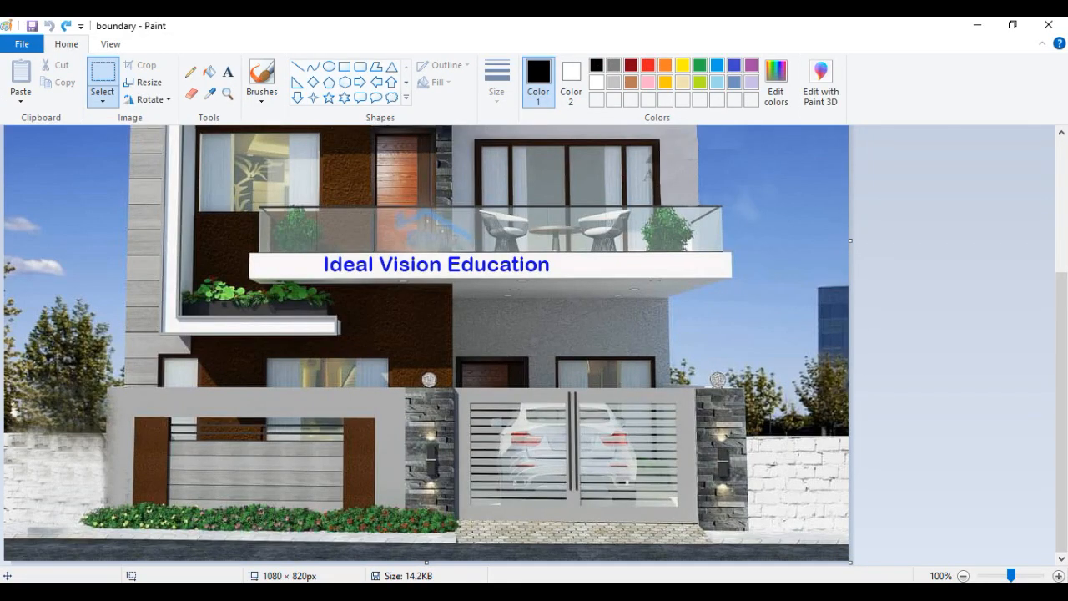
pyautogui.hotkey('alt', 'Tab')
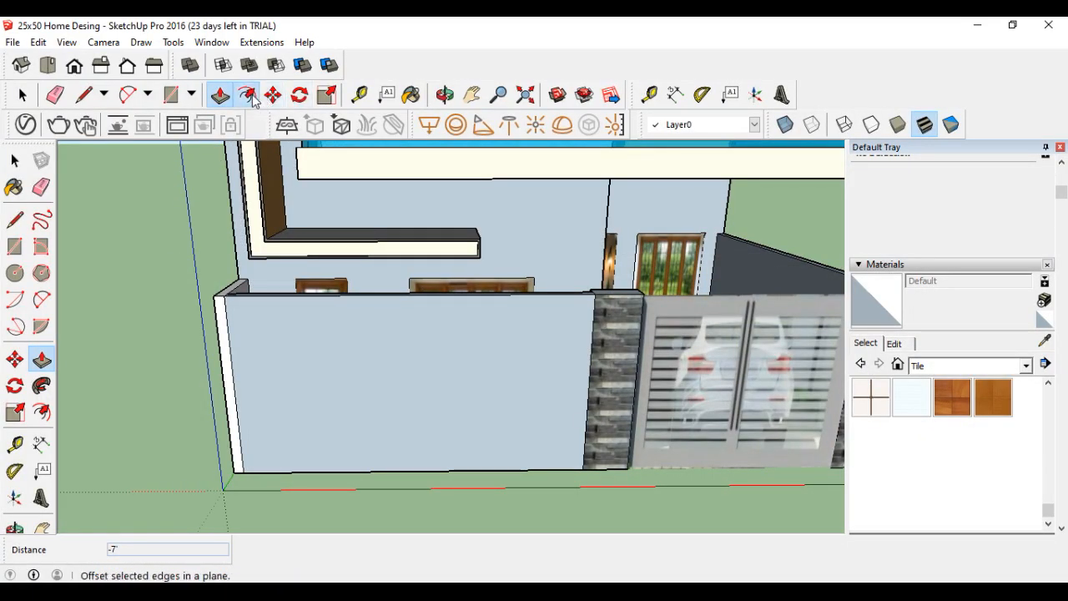
pyautogui.click(247, 95)
pyautogui.click(368, 338)
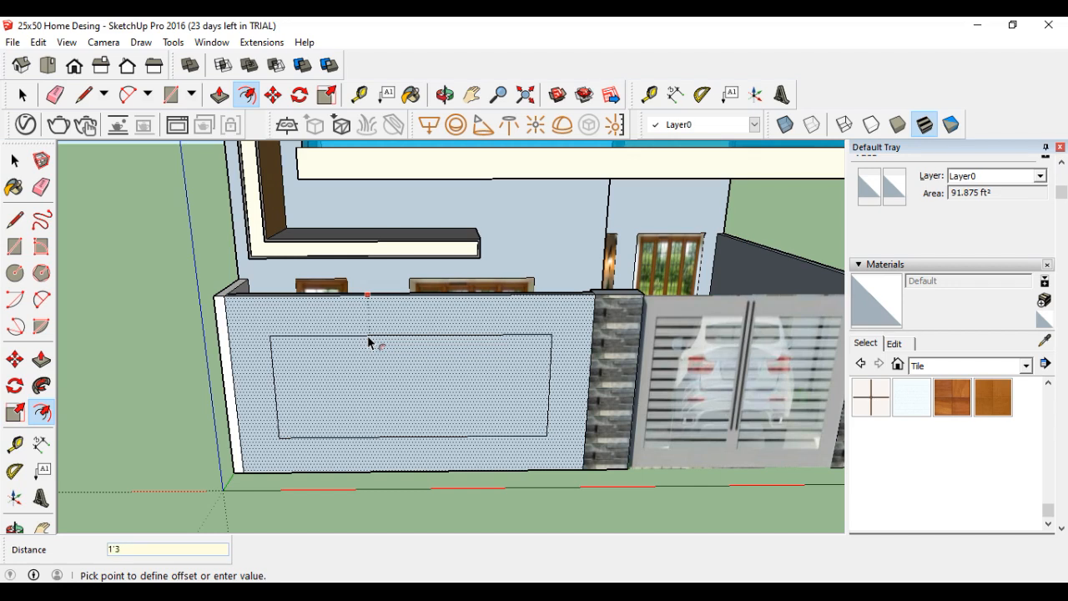
pyautogui.press('Return')
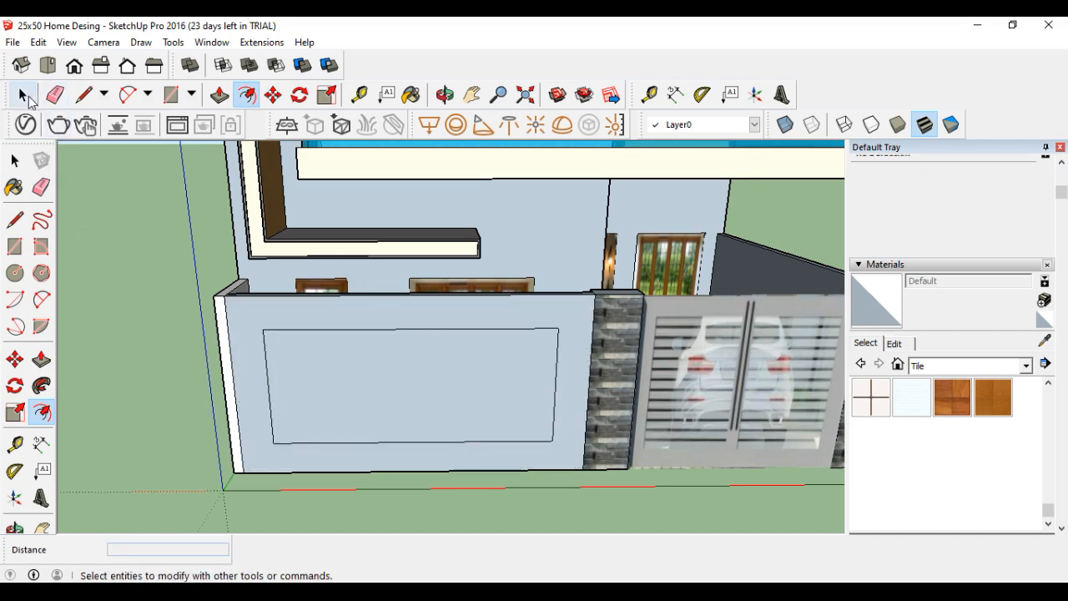
pyautogui.click(25, 97)
# Recheck the reference image in Paint, and draw vertical lines from the inner rectangle's two lower corners down to the wall's base in SketchUp.
pyautogui.hotkey('alt', 'Tab')
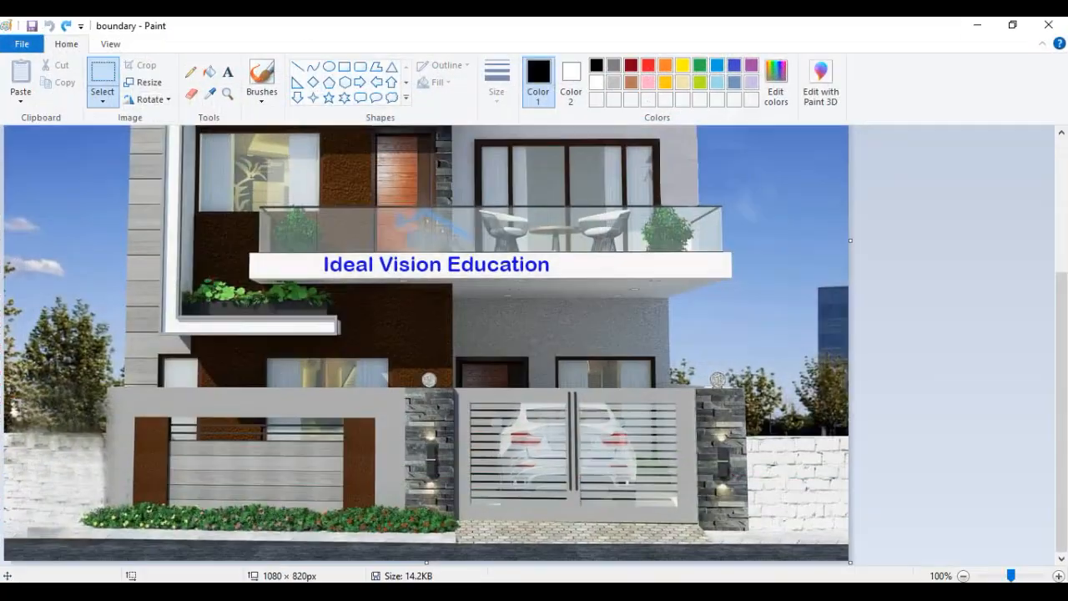
pyautogui.hotkey('alt', 'Tab')
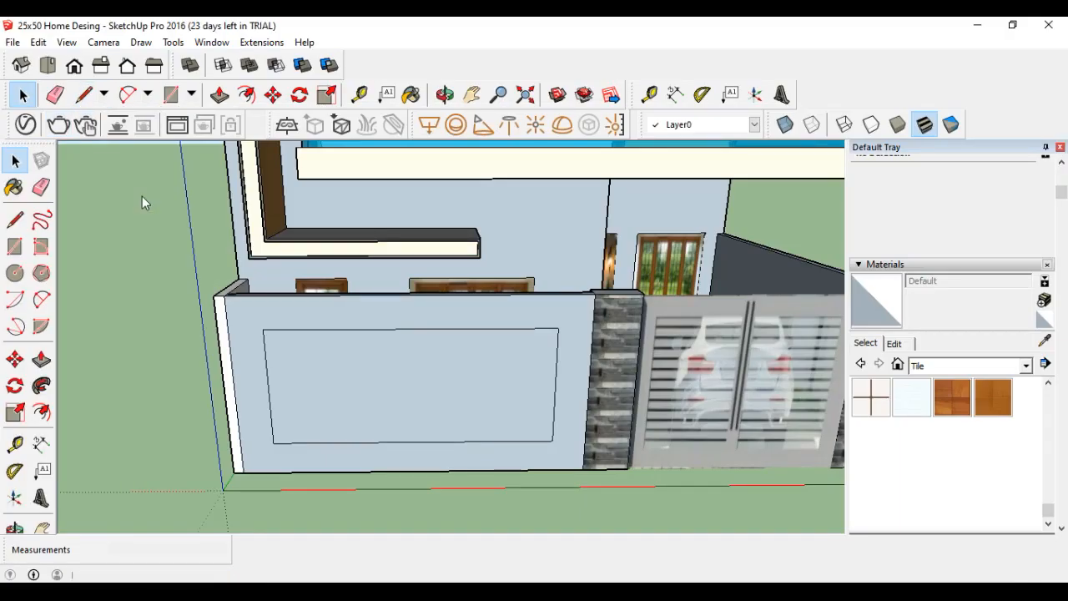
pyautogui.press('l')
pyautogui.click(274, 443)
pyautogui.click(276, 471)
pyautogui.click(552, 440)
pyautogui.click(552, 470)
pyautogui.click(23, 94)
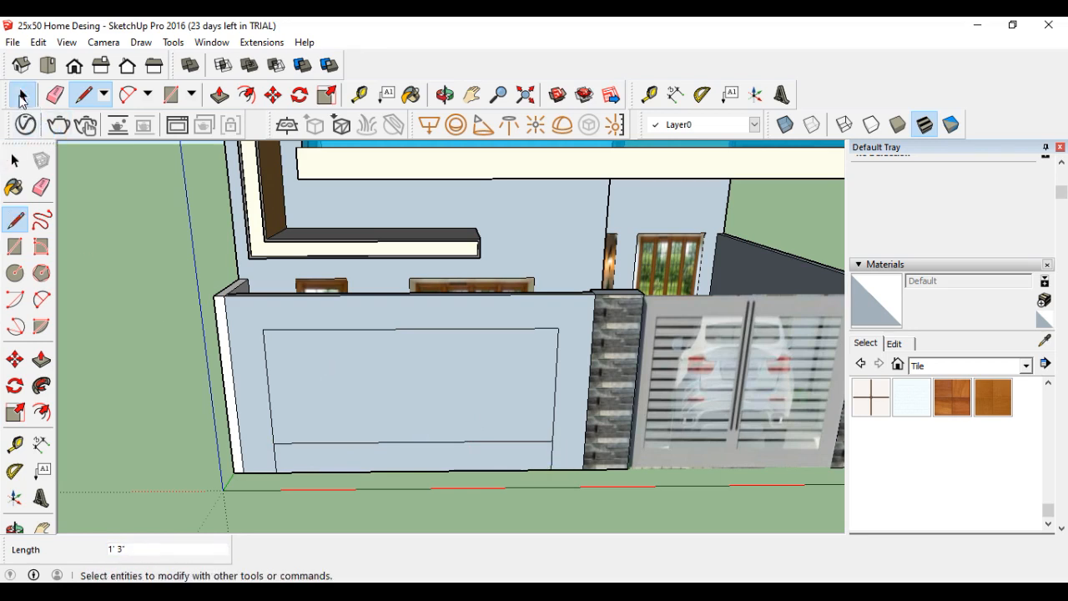
# Mark a guide point 1'3" from the inner rectangle's lower left corner along its lower edge, and place a vertical guide through it.
pyautogui.click(359, 442)
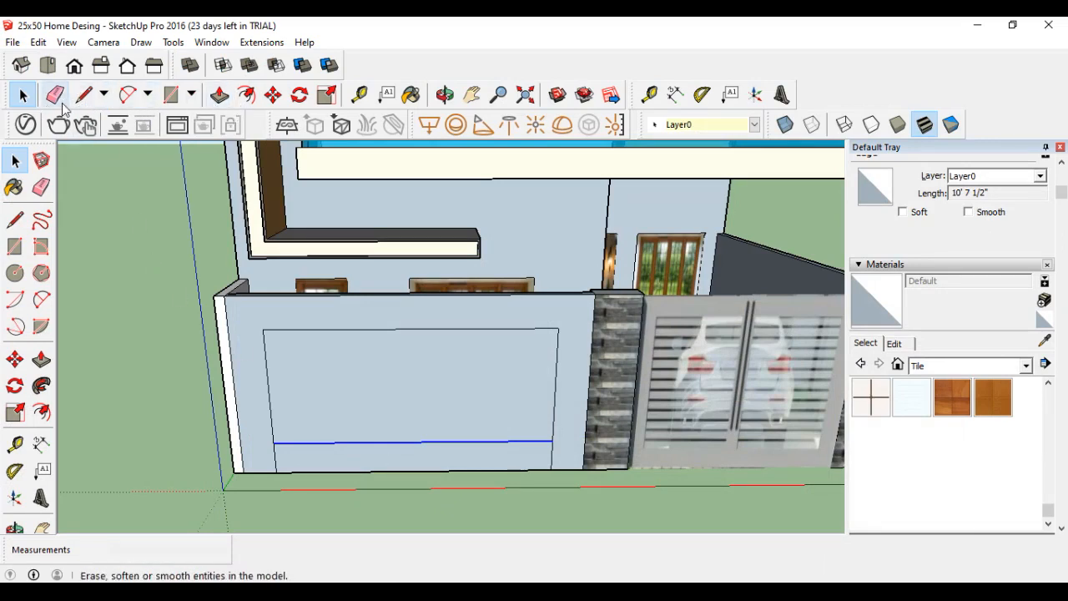
pyautogui.press('t')
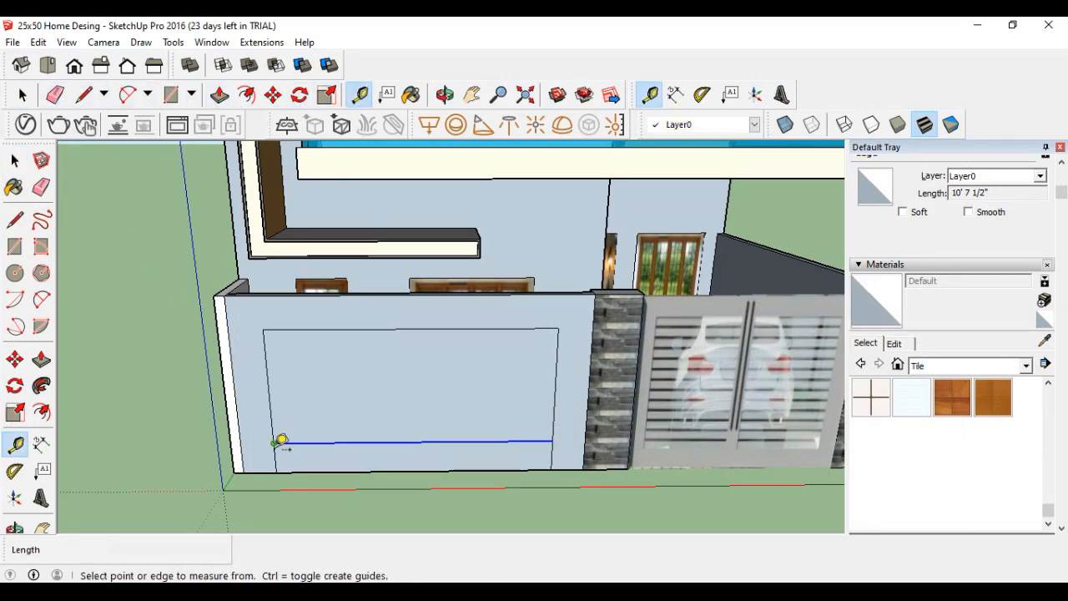
pyautogui.click(274, 443)
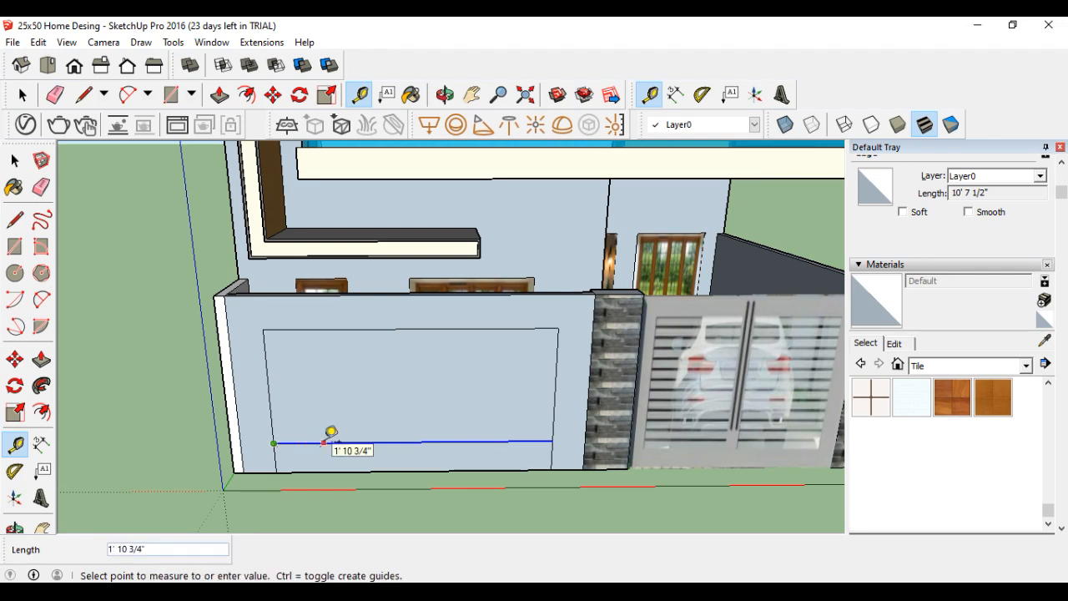
pyautogui.write("1'3")
pyautogui.press('Return')
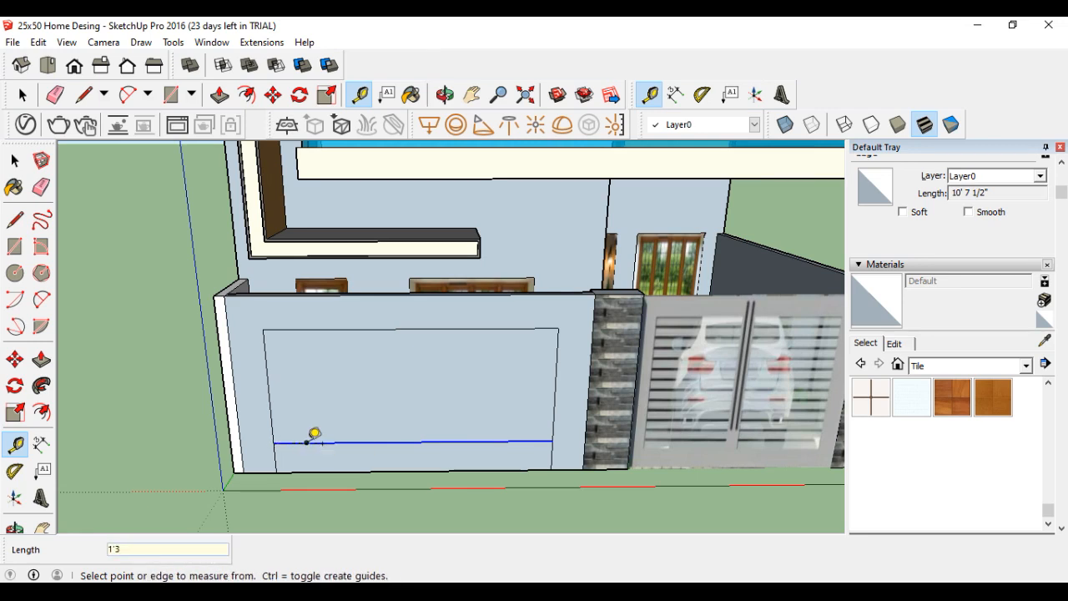
pyautogui.click(307, 440)
pyautogui.click(312, 320)
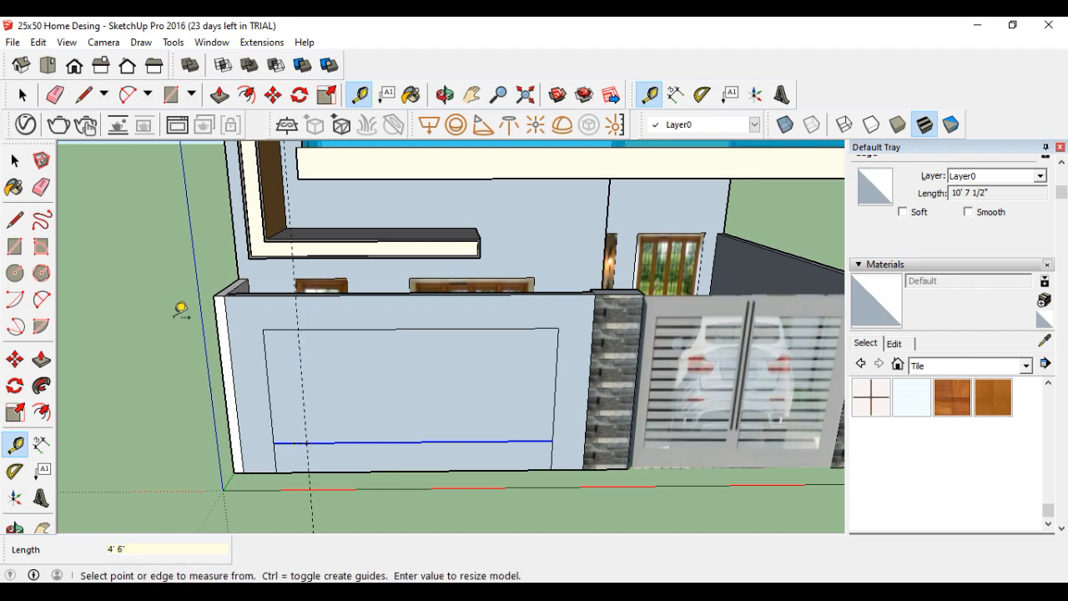
# Draw a vertical line along the guide from the inner rectangle's upper edge to its lower edge.
pyautogui.click(83, 95)
pyautogui.click(298, 333)
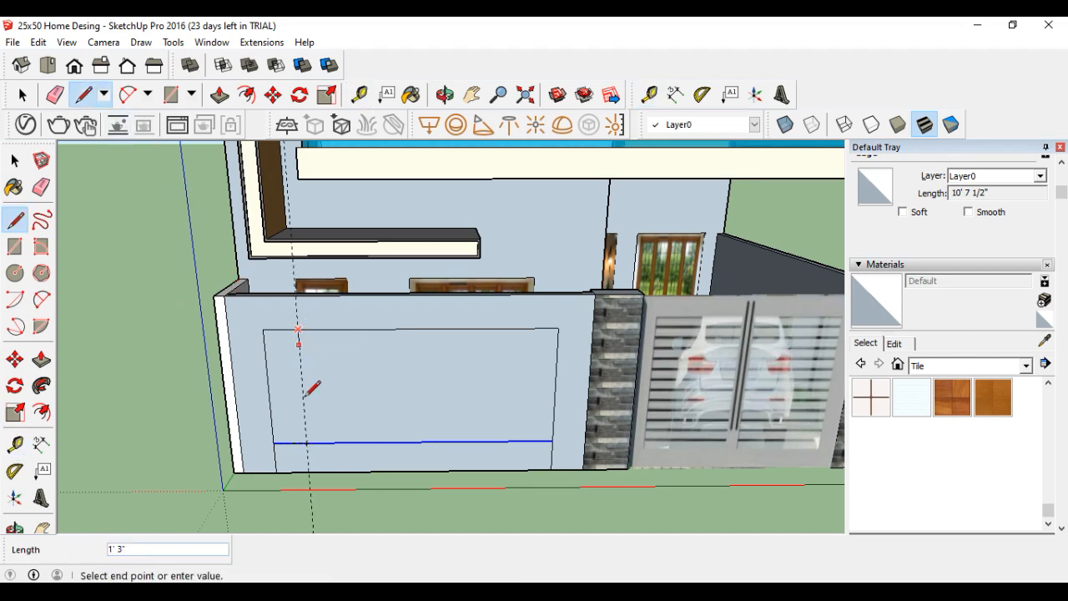
pyautogui.click(306, 442)
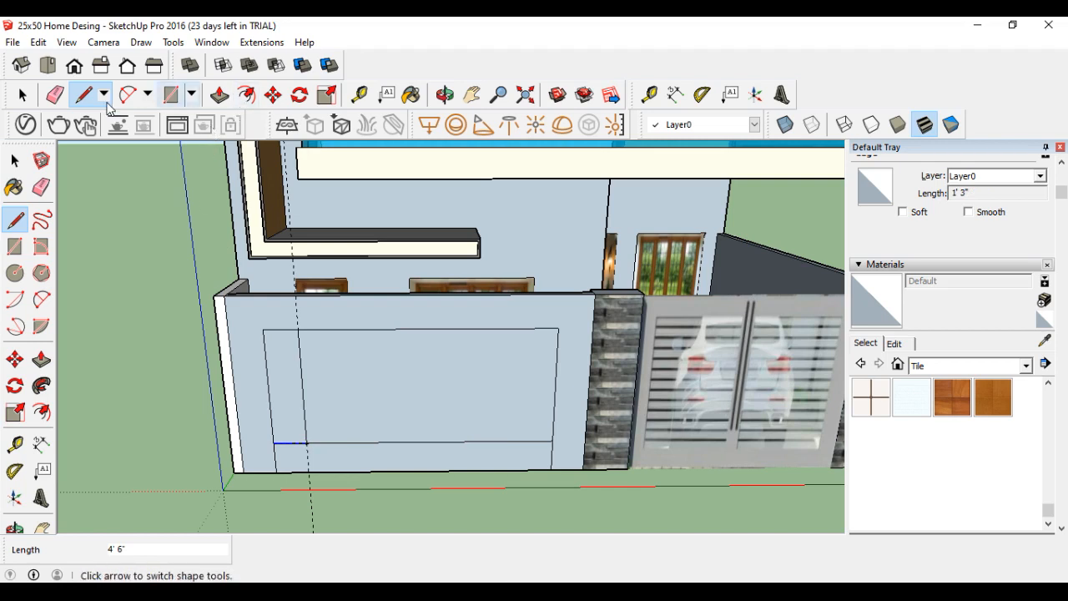
# Mark a guide point 1'3" from the inner rectangle's lower right corner, and draw a vertical line from it to the upper edge.
pyautogui.click(359, 95)
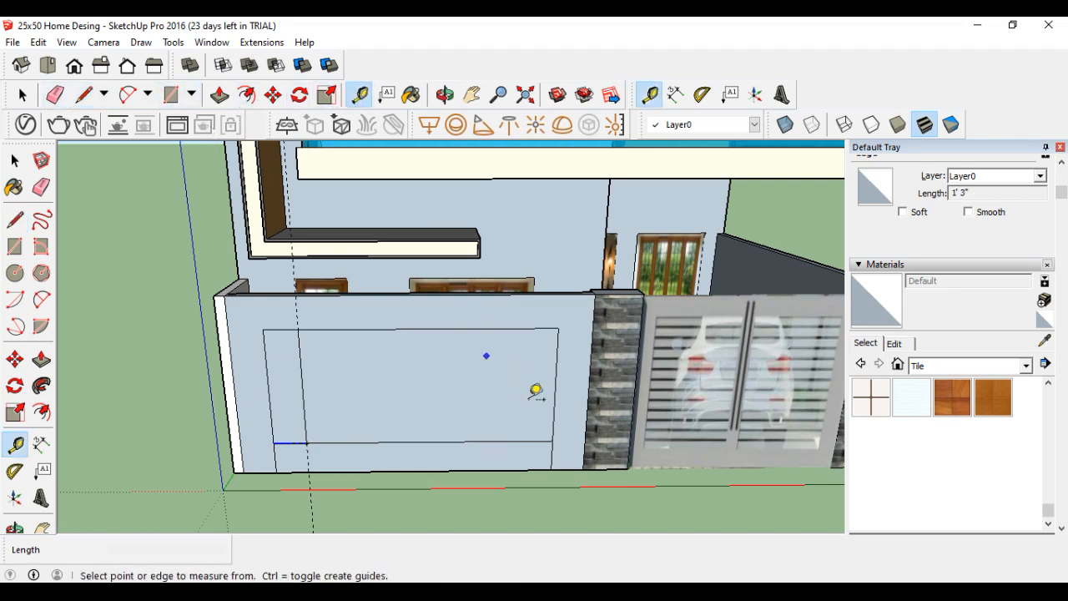
pyautogui.click(553, 441)
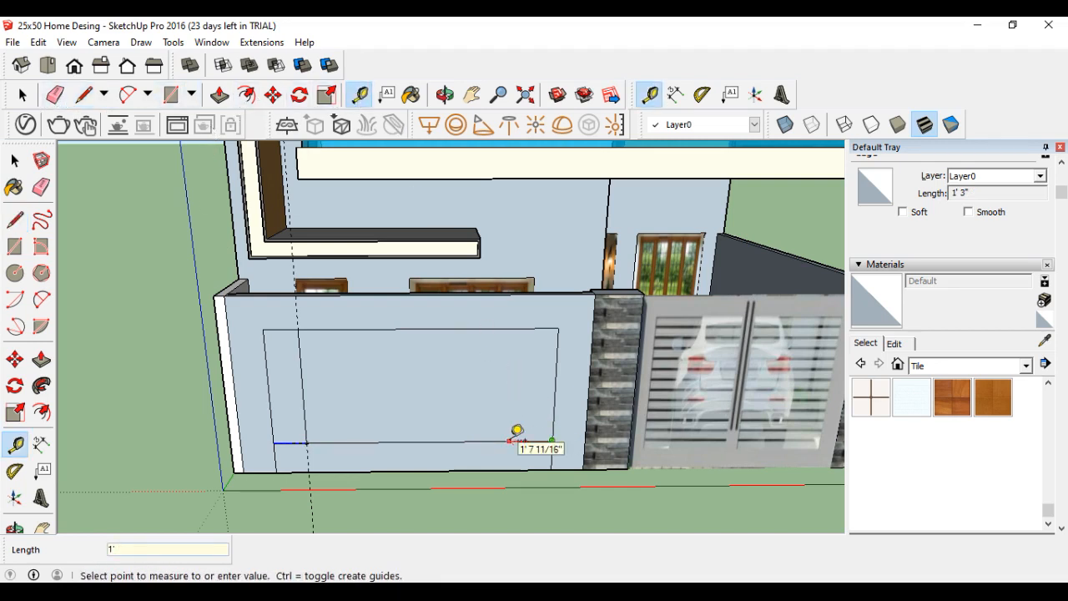
pyautogui.press('Return')
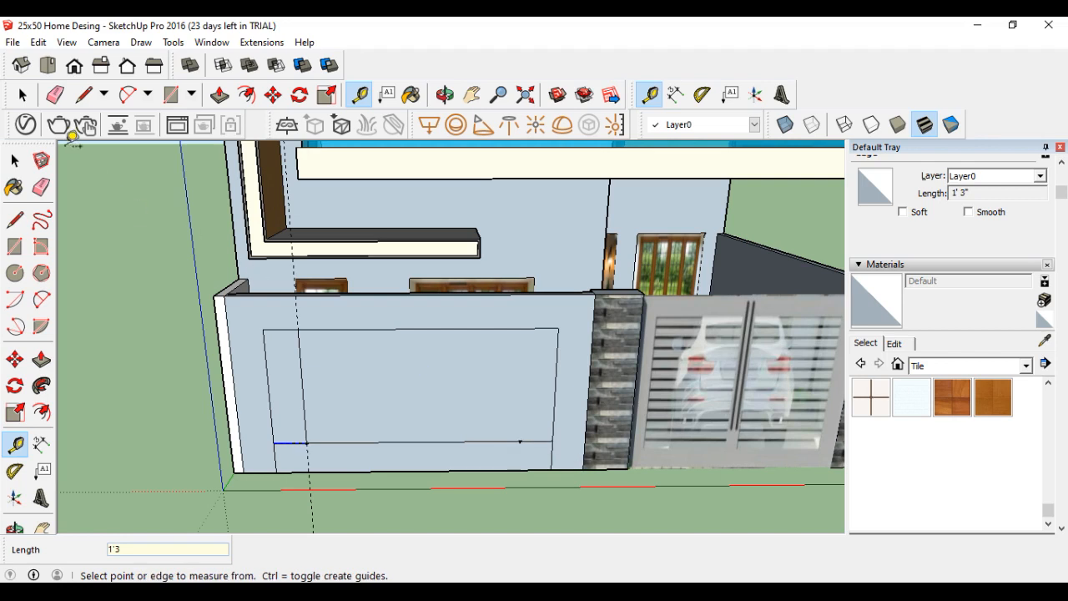
pyautogui.click(83, 94)
pyautogui.click(520, 440)
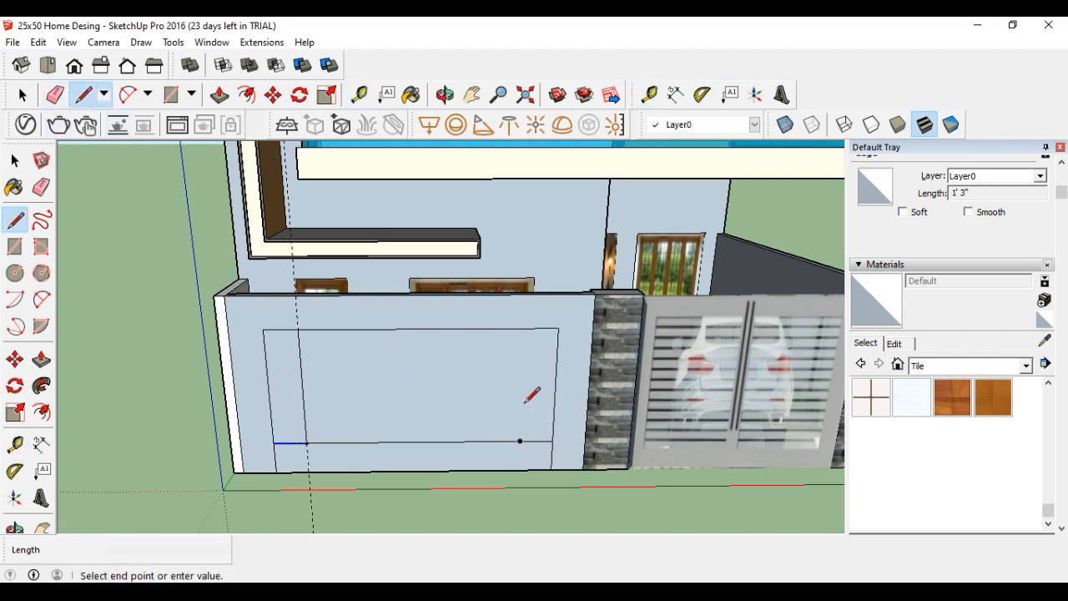
pyautogui.click(524, 328)
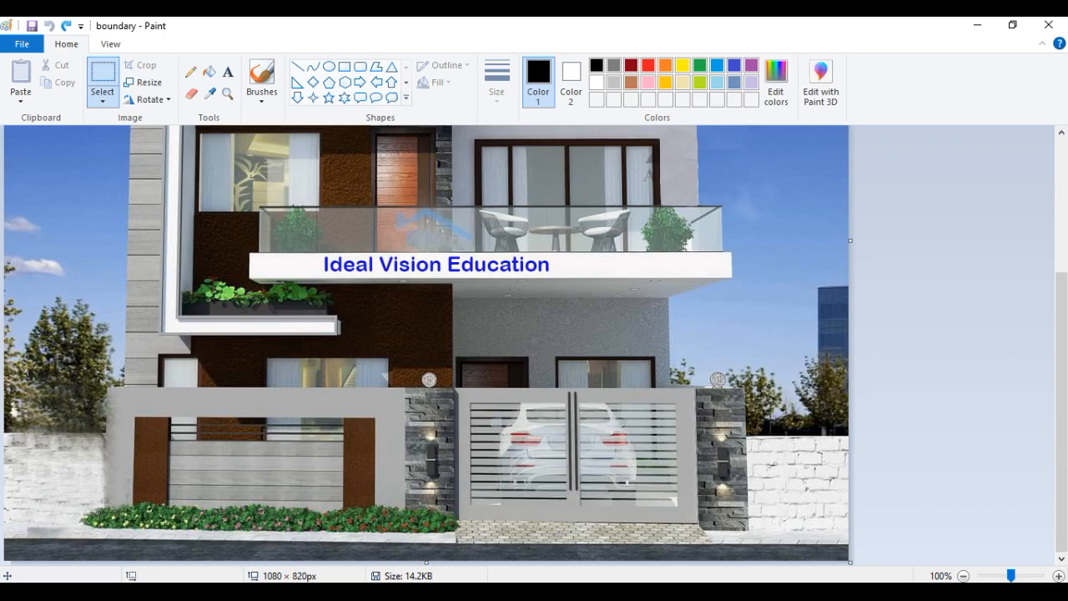
# Return from Paint to SketchUp and mark a guide point 1' above the lower end of the wall panel's left vertical divider.
pyautogui.click(629, 591)
pyautogui.scroll(1, 276, 450)
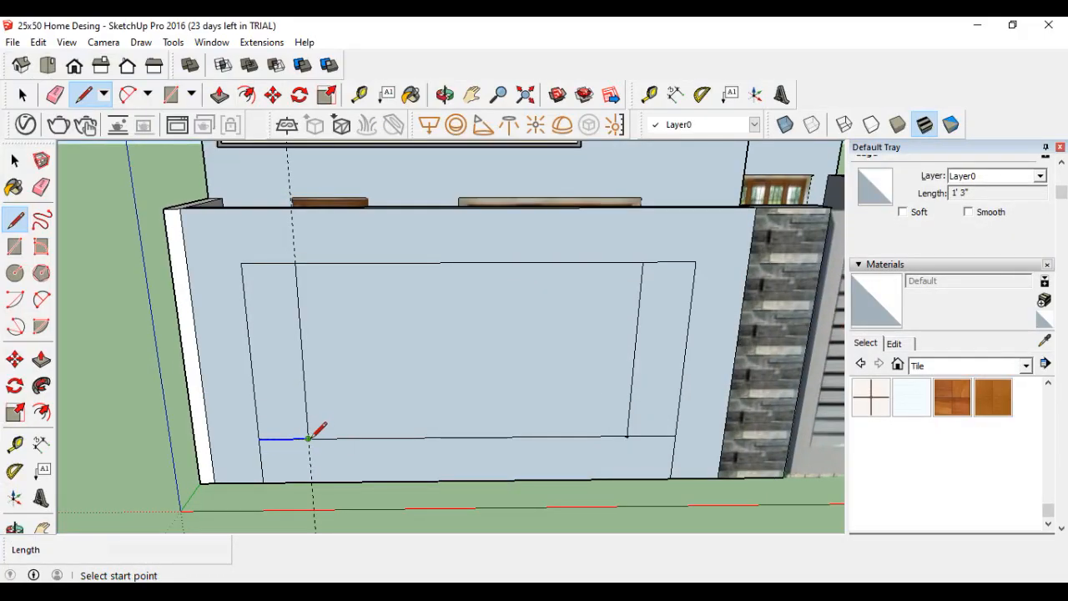
pyautogui.click(309, 437)
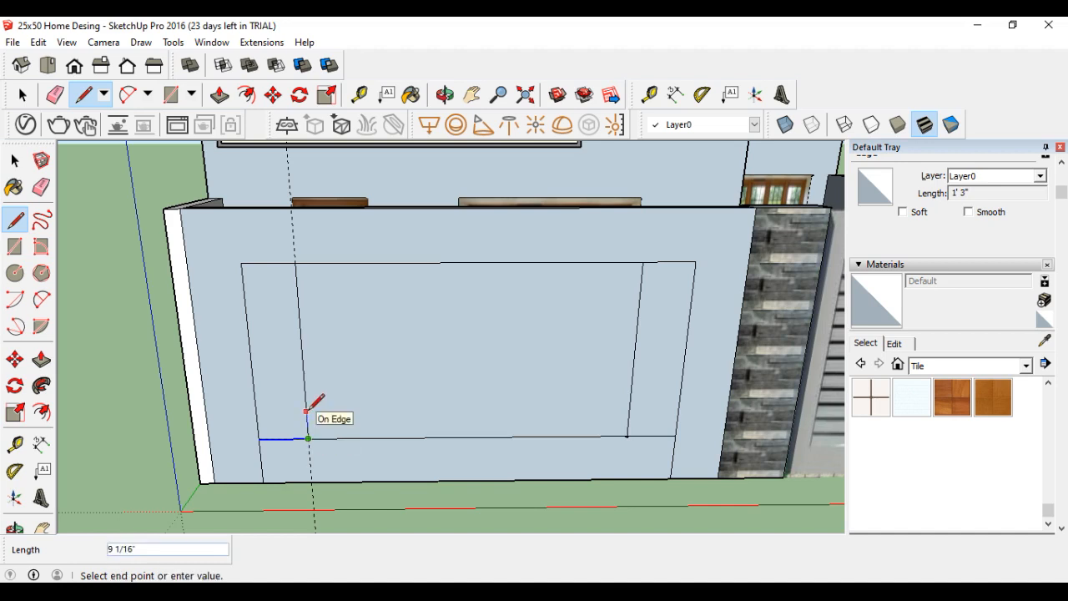
pyautogui.press('Escape')
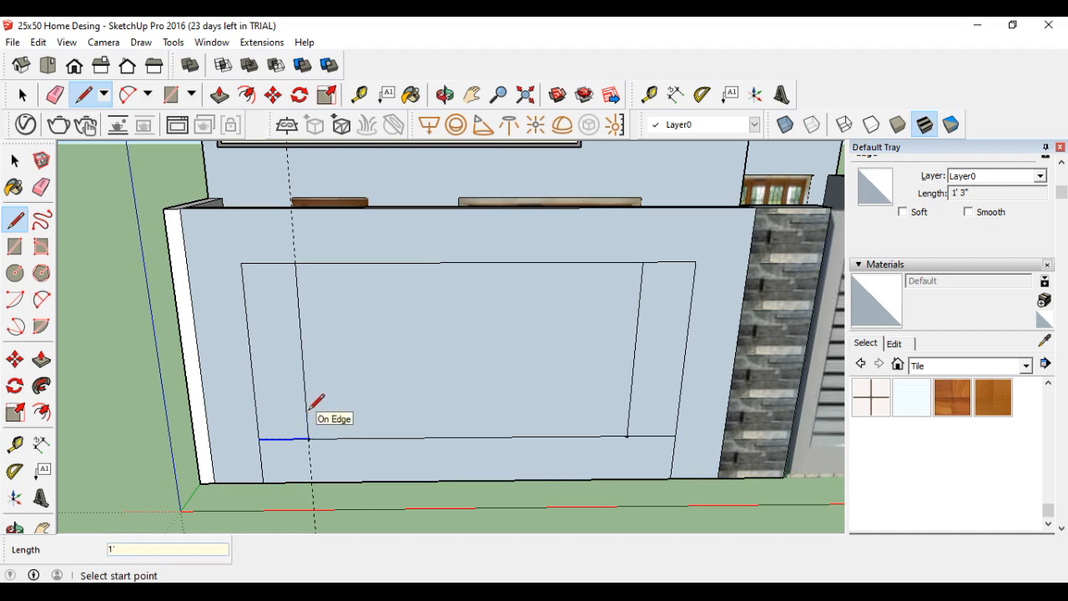
pyautogui.click(364, 99)
pyautogui.click(308, 438)
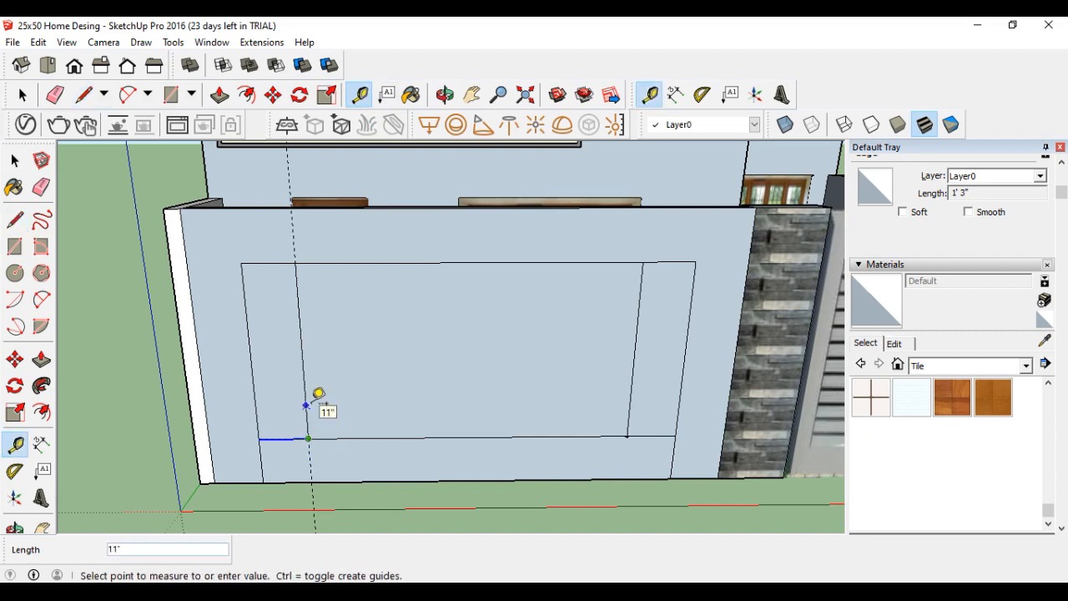
pyautogui.click(306, 405)
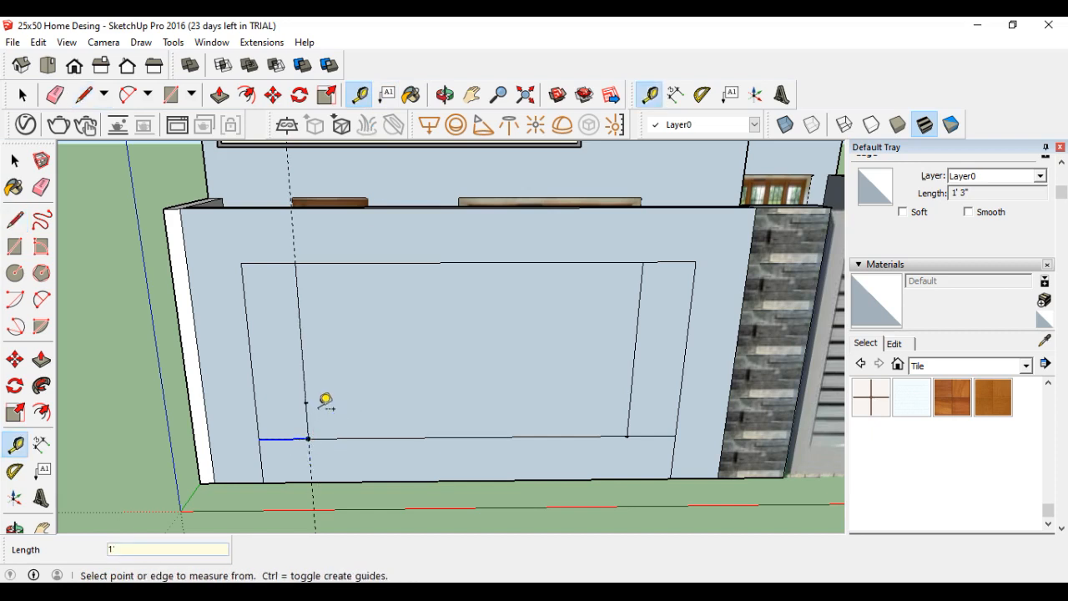
# Place a horizontal guide through the marked point on the left divider and another guide 1' above it with Tape Measure.
pyautogui.click(307, 402)
pyautogui.click(632, 400)
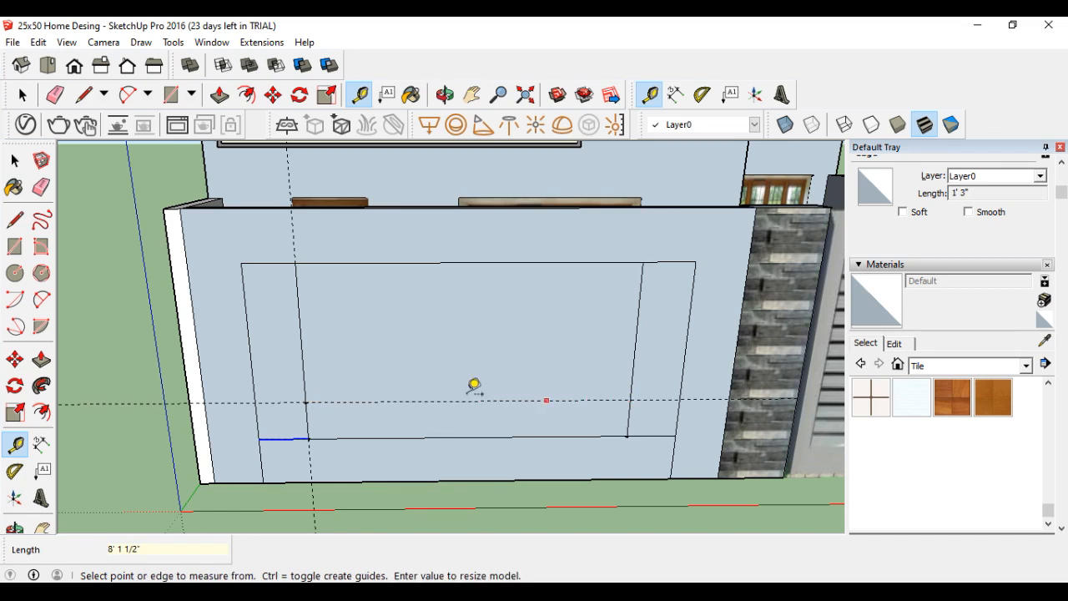
pyautogui.click(415, 400)
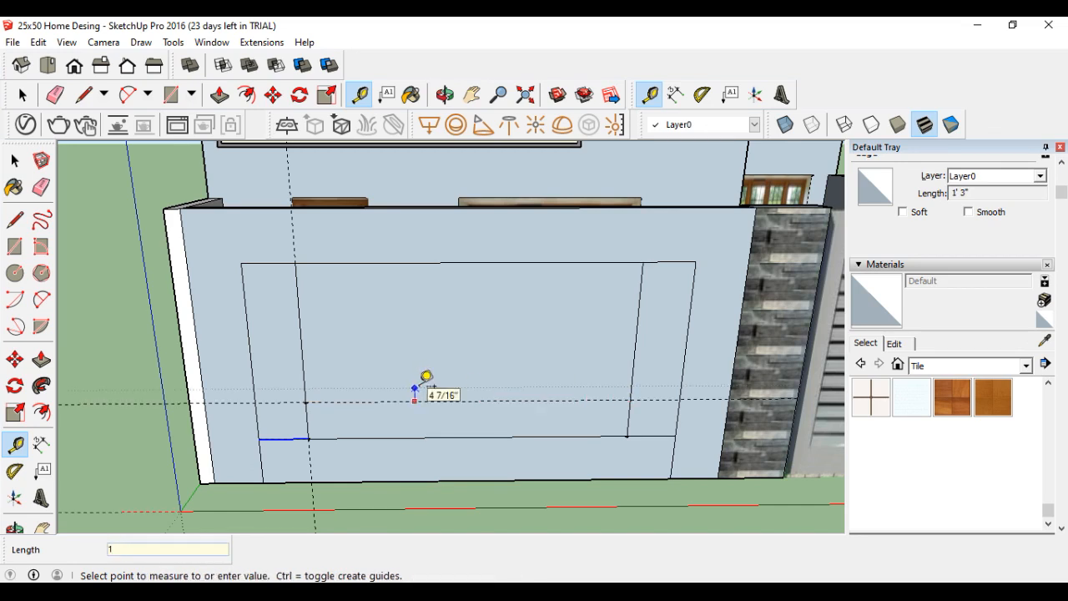
pyautogui.click(415, 388)
pyautogui.click(418, 398)
pyautogui.write("1'")
pyautogui.press('Return')
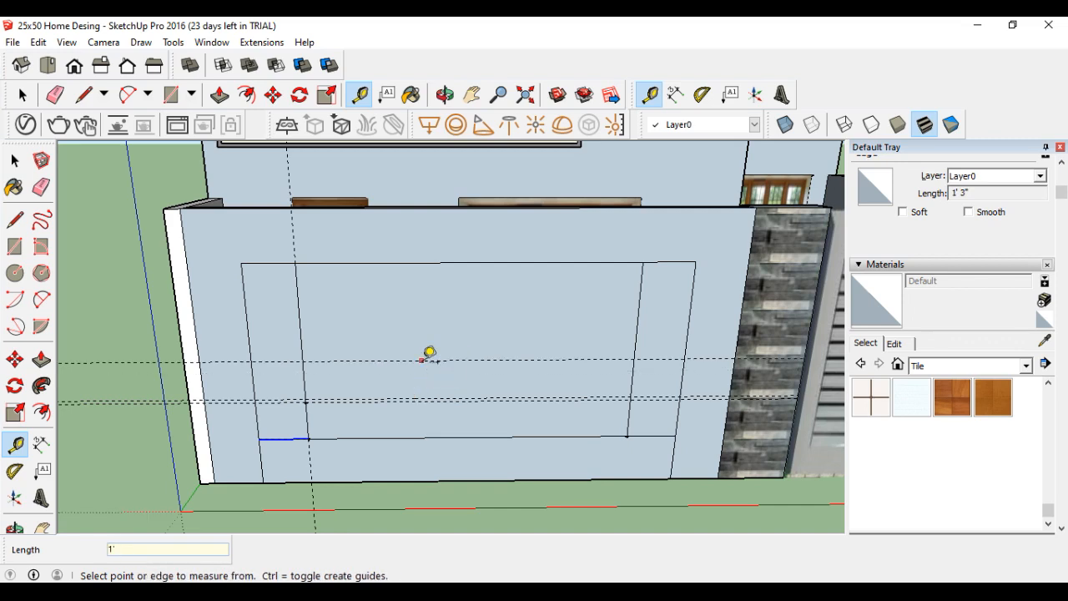
# Add two more horizontal guides upward at 1' spacing, and undo all the horizontal guides across the wall panel.
pyautogui.click(421, 359)
pyautogui.write("1'")
pyautogui.press('Return')
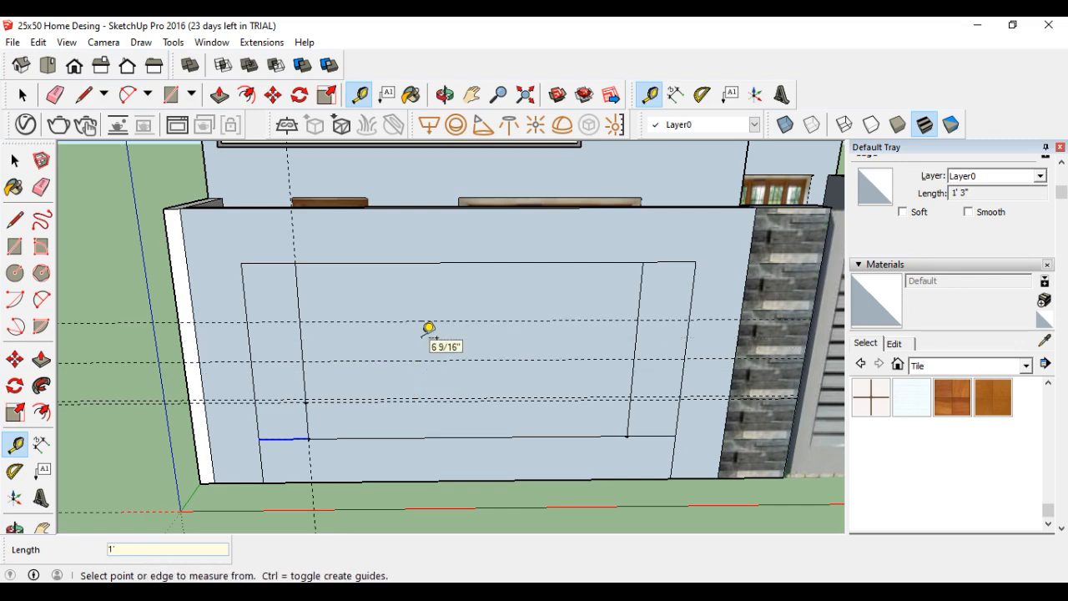
pyautogui.click(414, 320)
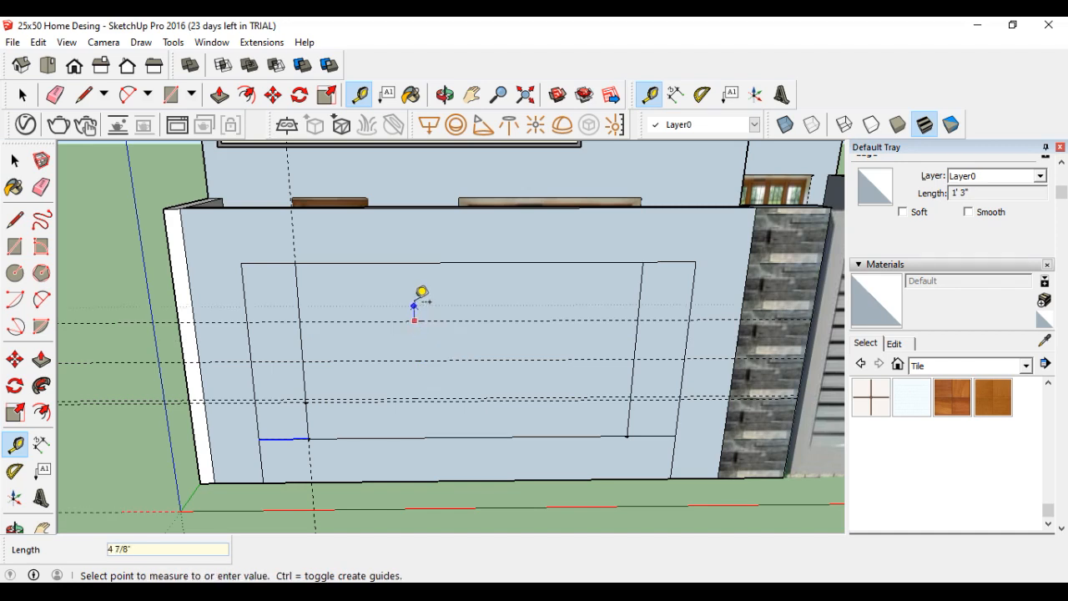
pyautogui.write("1'")
pyautogui.press('Return')
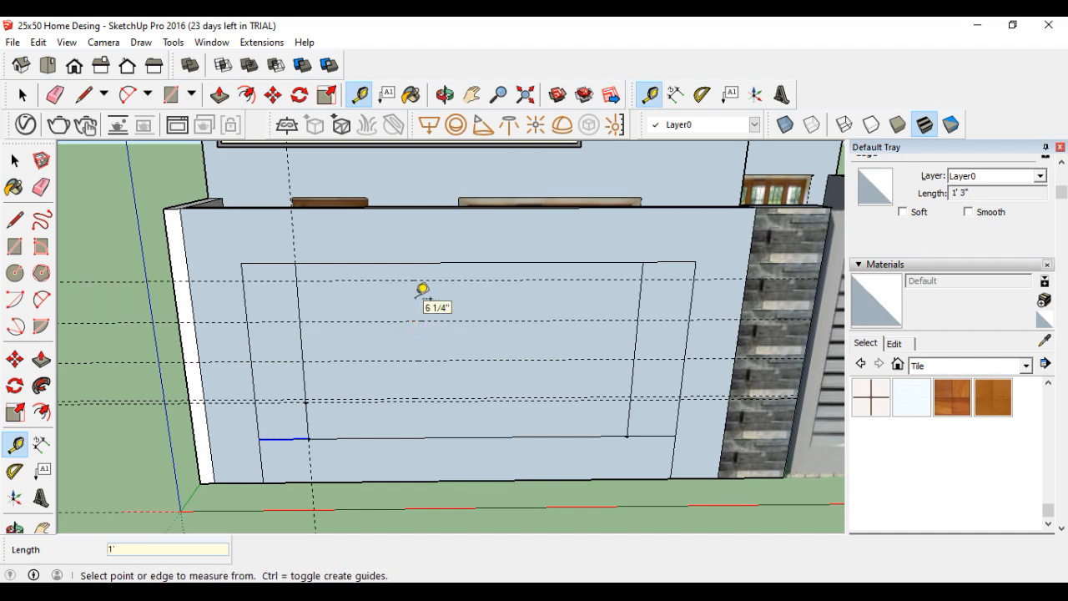
pyautogui.hotkey('ctrl', 'z')
pyautogui.hotkey('ctrl', 'z')
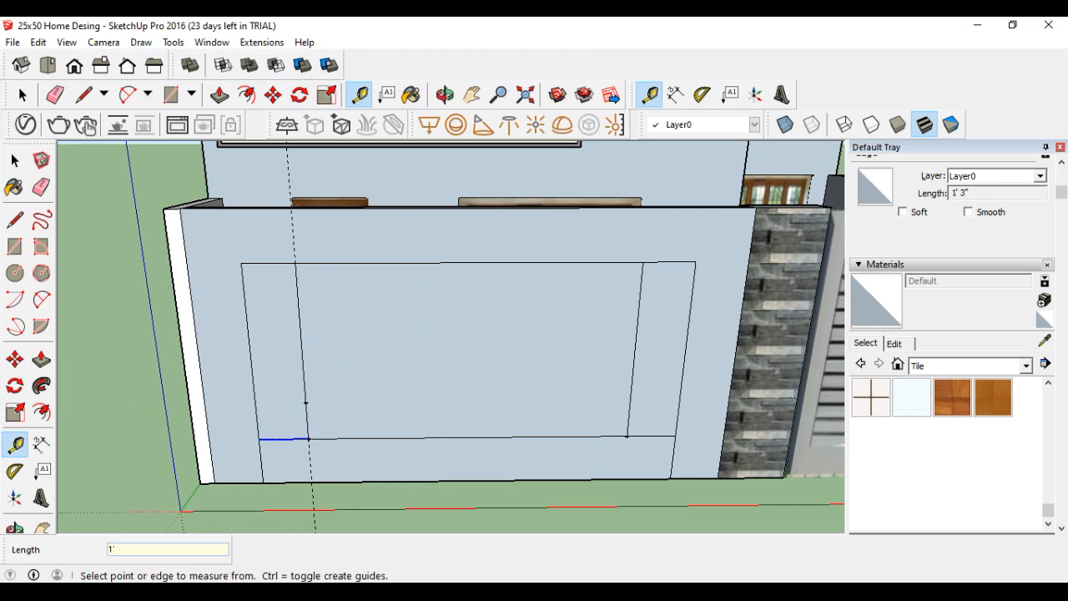
# Check the boundary reference in Paint, then place a horizontal guide across the SketchUp wall panel 6" above the left divider's lower end.
pyautogui.hotkey('alt', 'Tab')
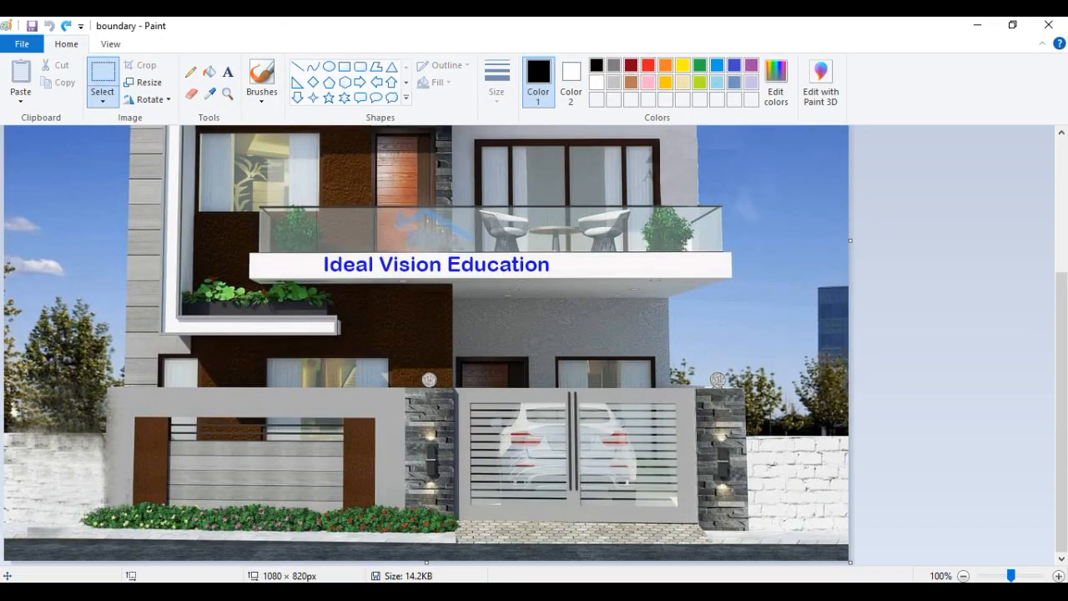
pyautogui.hotkey('alt', 'Tab')
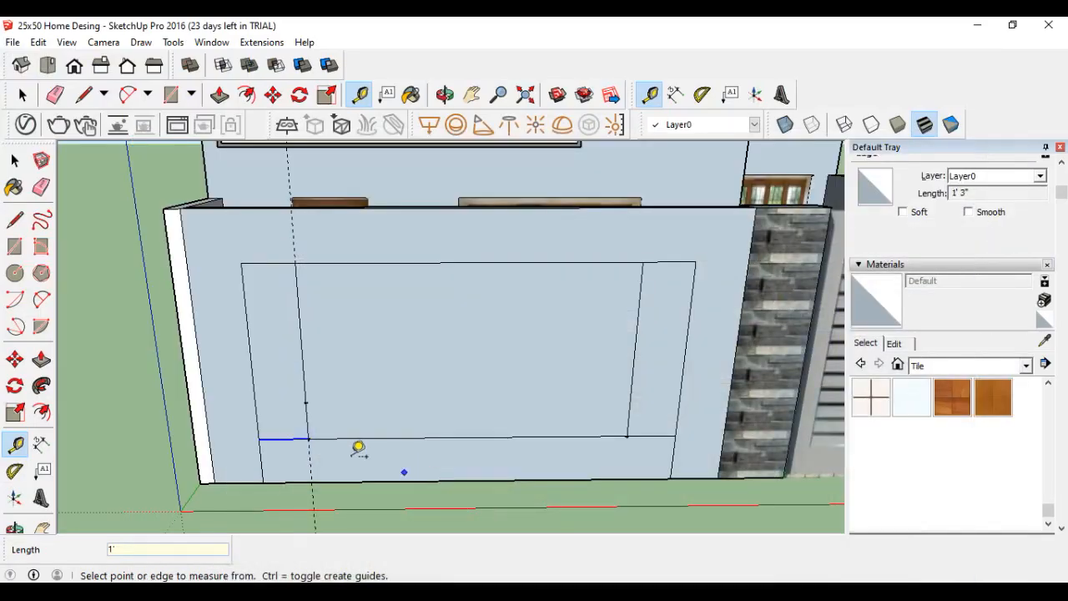
pyautogui.click(308, 438)
pyautogui.write('6')
pyautogui.click(307, 418)
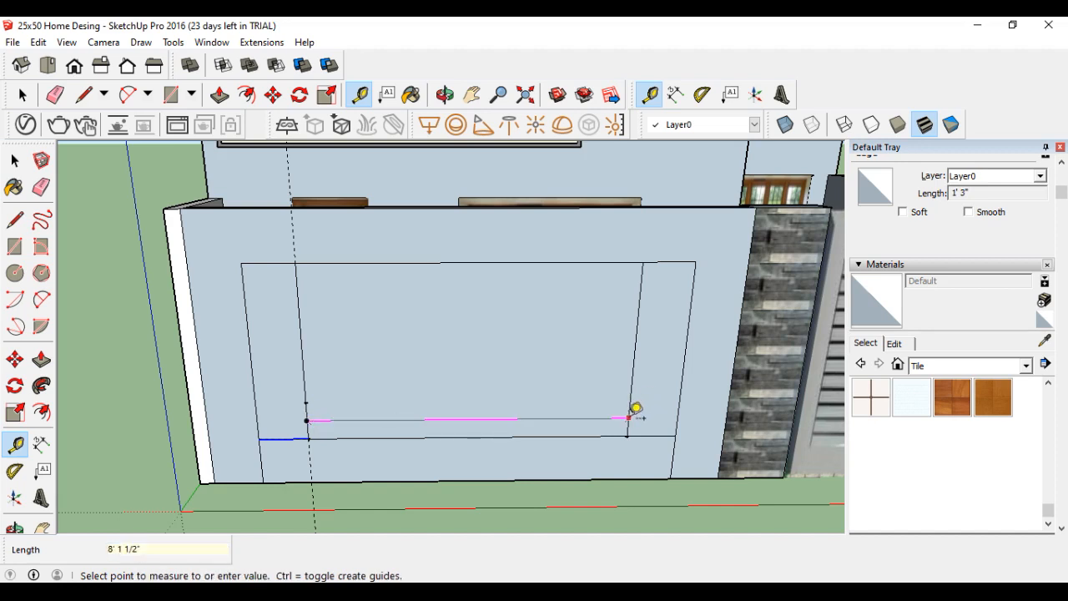
pyautogui.click(627, 414)
# Add a horizontal guide 1" above the first, another 6" higher, and a third 1" above that.
pyautogui.click(491, 417)
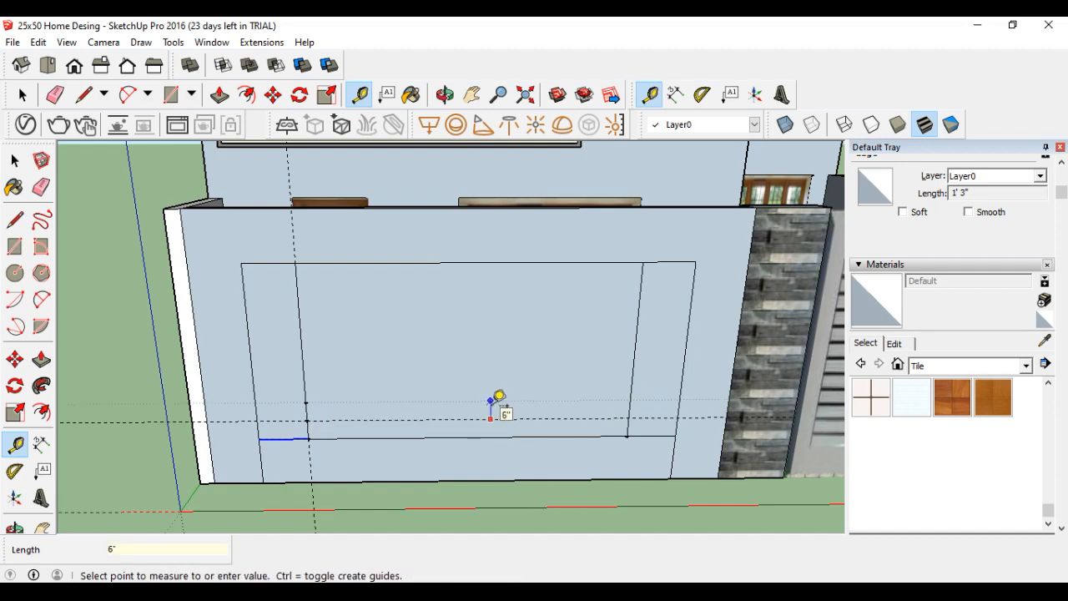
pyautogui.press('Return')
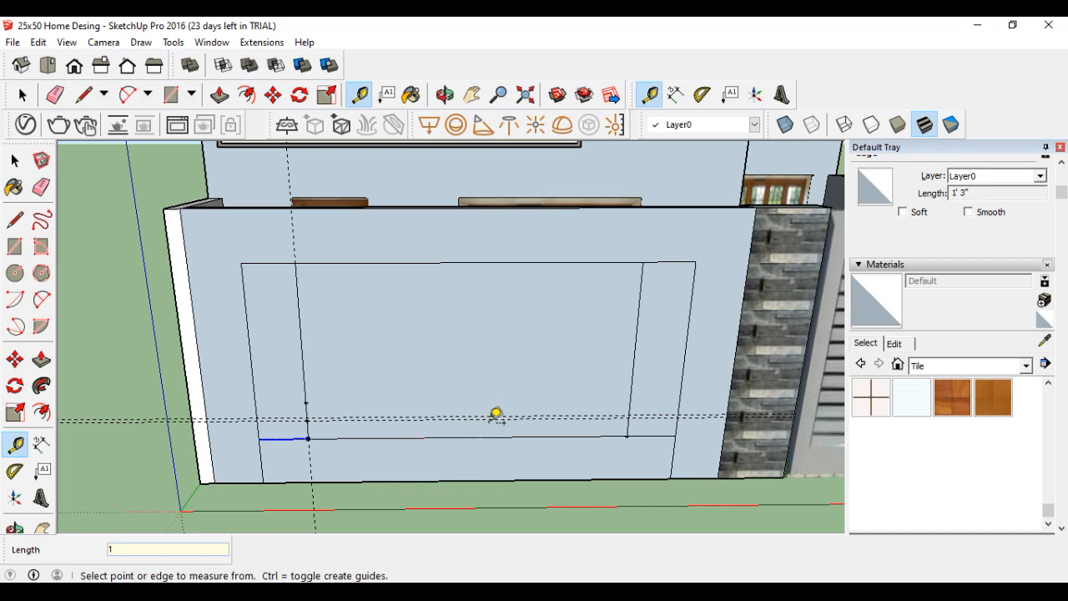
pyautogui.click(489, 416)
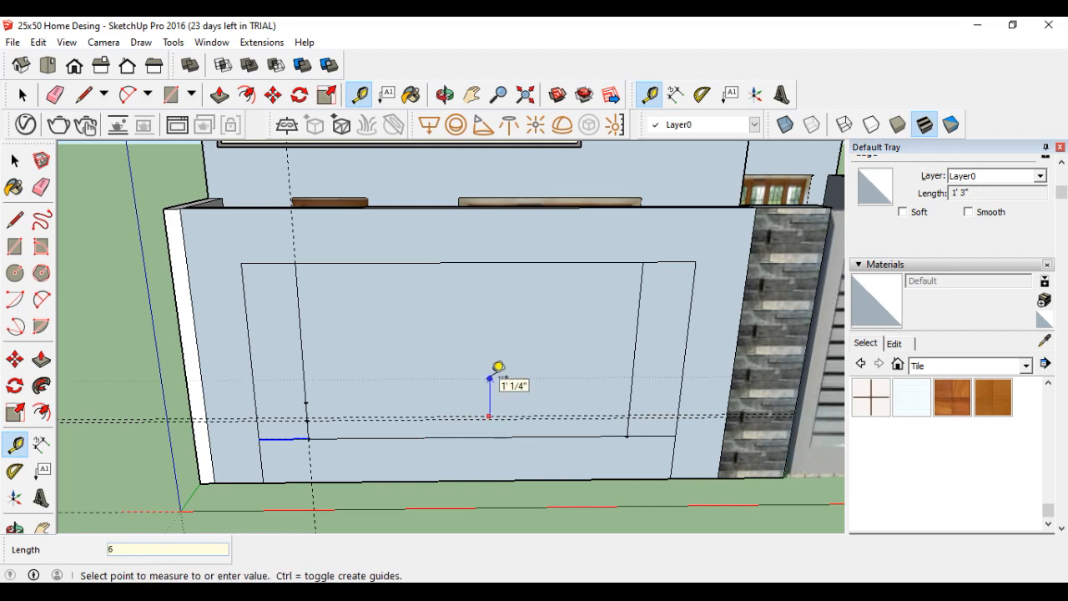
pyautogui.press('Return')
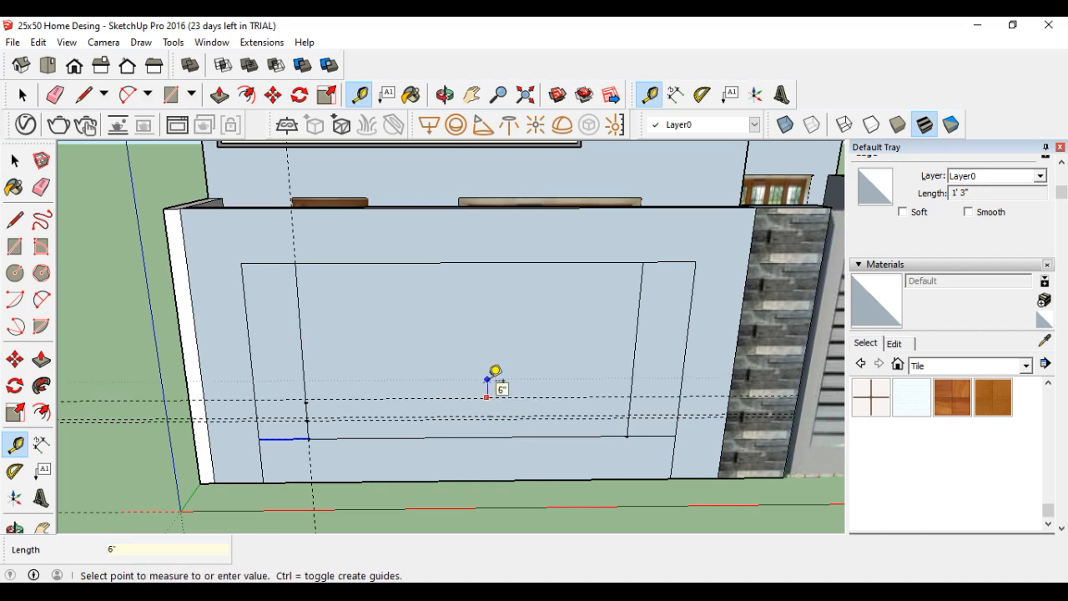
pyautogui.write('1')
pyautogui.press('Return')
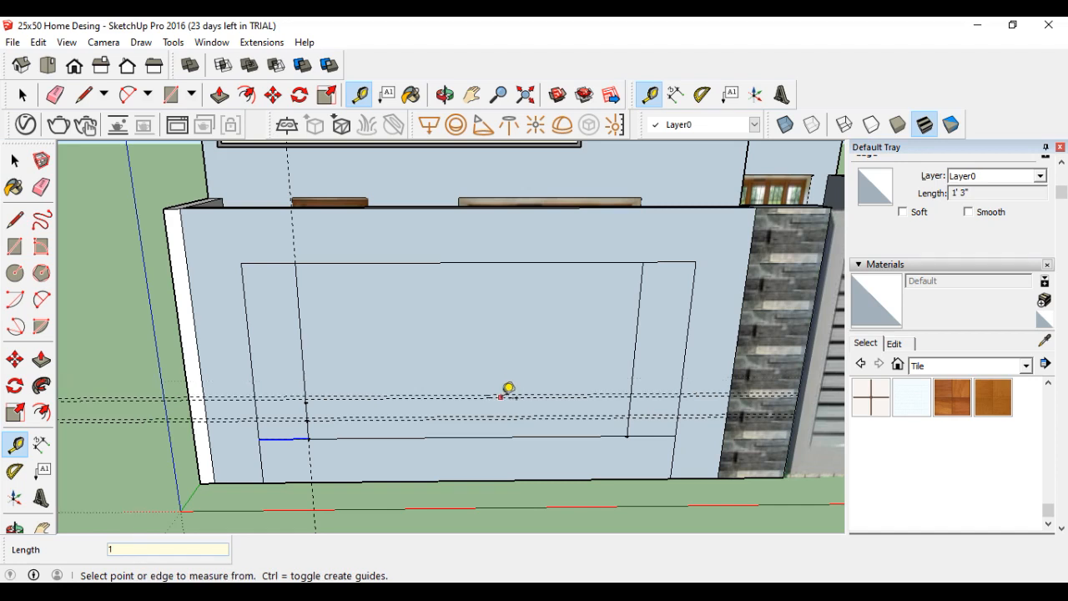
# Add two more pairs of horizontal guides upward, each pair 6" above the previous pair with its guides 1" apart.
pyautogui.click(501, 394)
pyautogui.write('6')
pyautogui.press('Return')
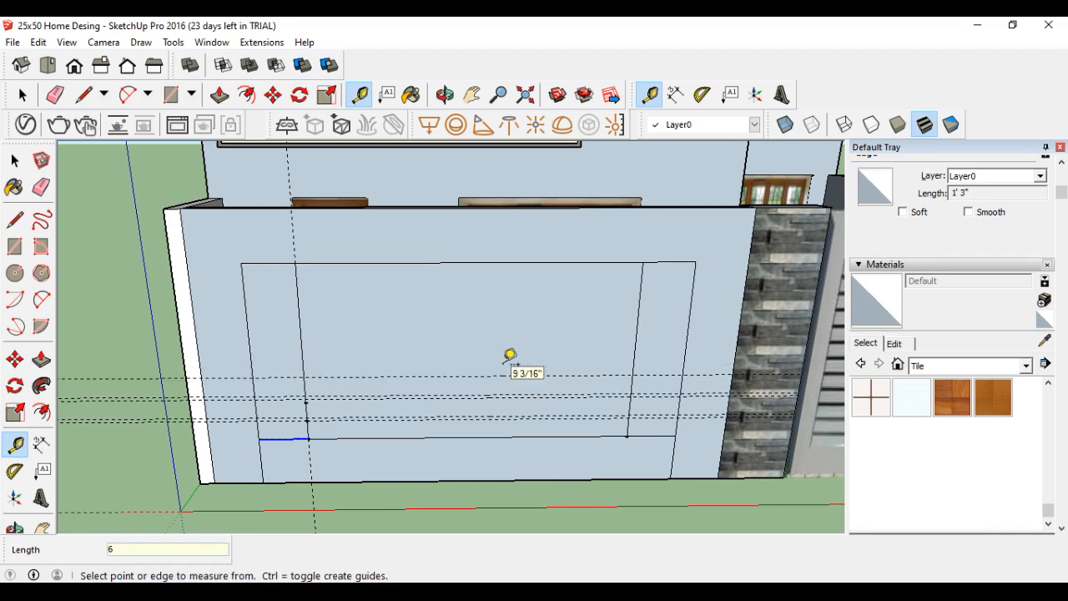
pyautogui.click(501, 374)
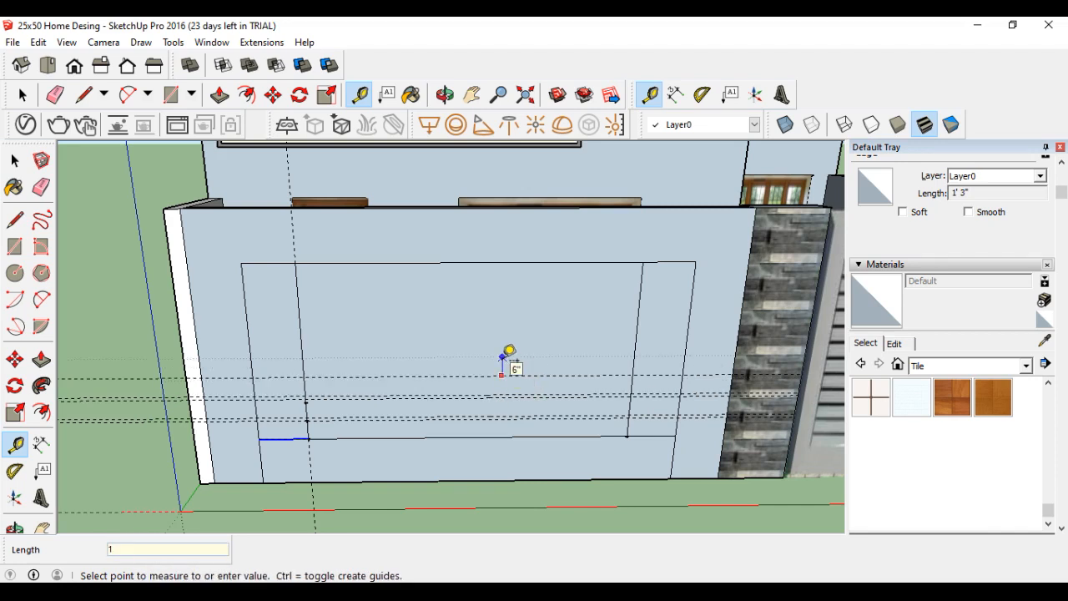
pyautogui.write('1')
pyautogui.press('Return')
pyautogui.click(492, 372)
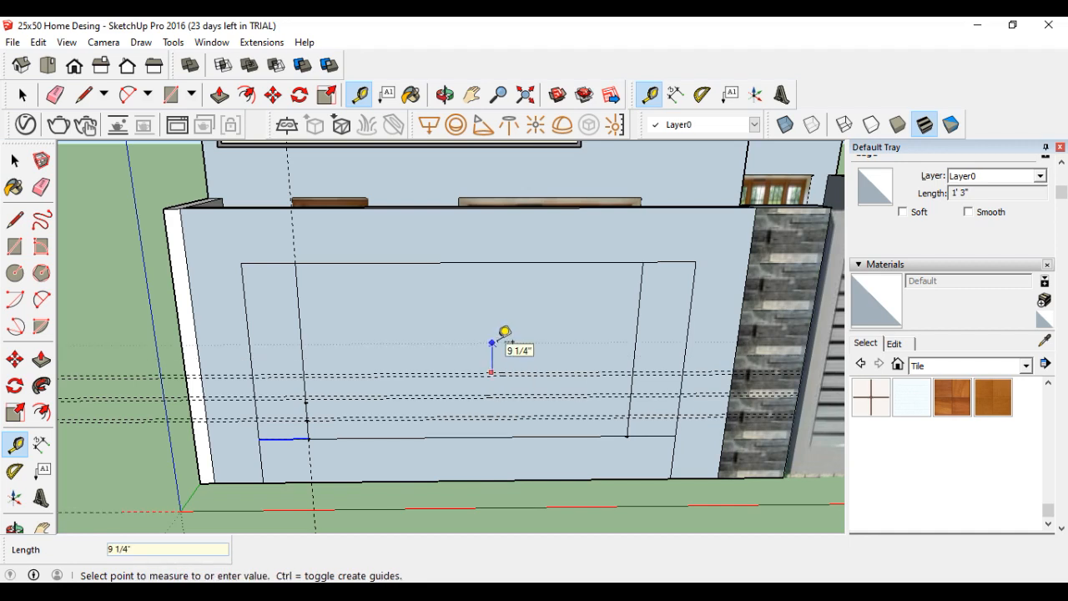
pyautogui.write('6')
pyautogui.press('Return')
pyautogui.click(485, 354)
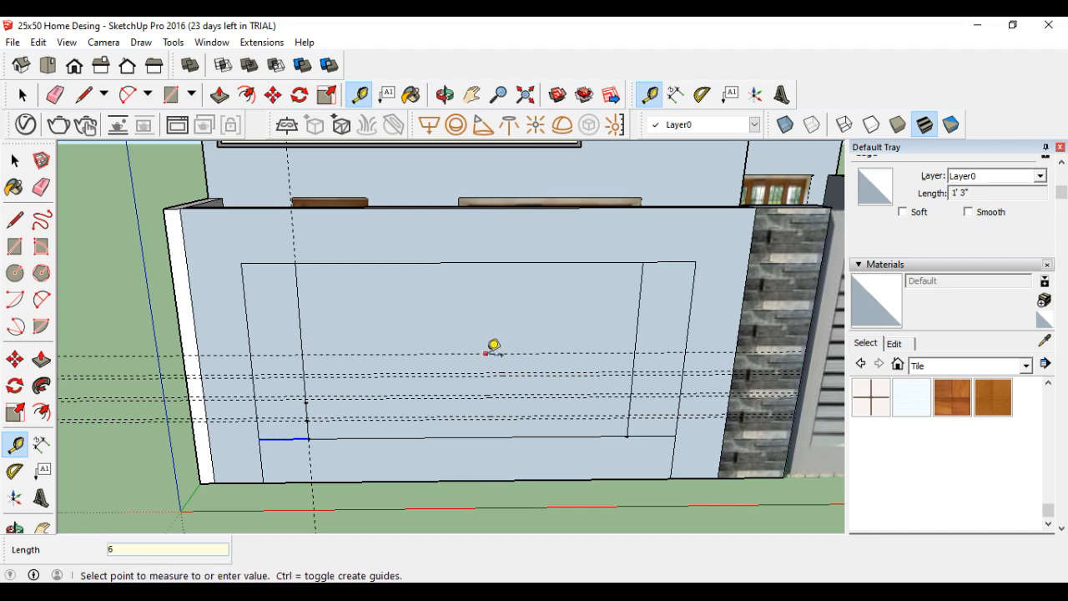
pyautogui.write('1')
pyautogui.press('Return')
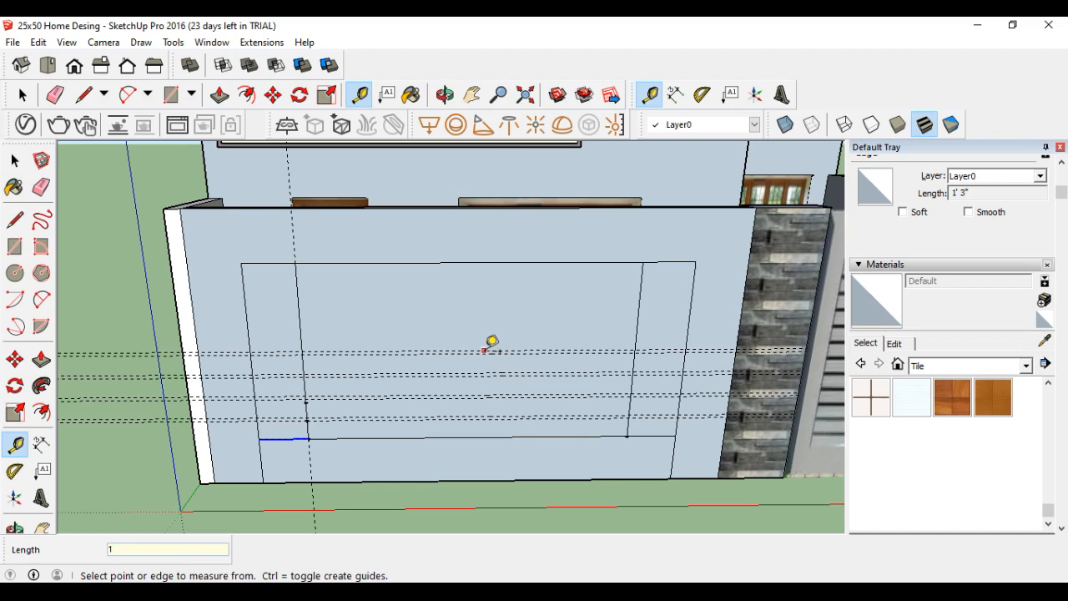
# Place two single horizontal guides above the topmost guide pair, spaced 6" apart.
pyautogui.click(484, 350)
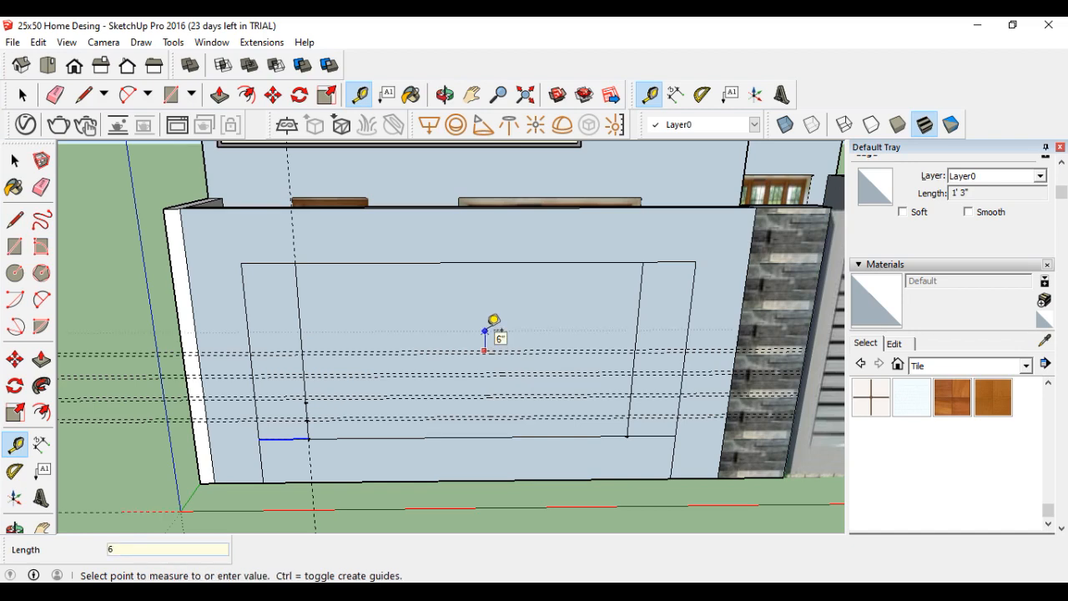
pyautogui.click(486, 331)
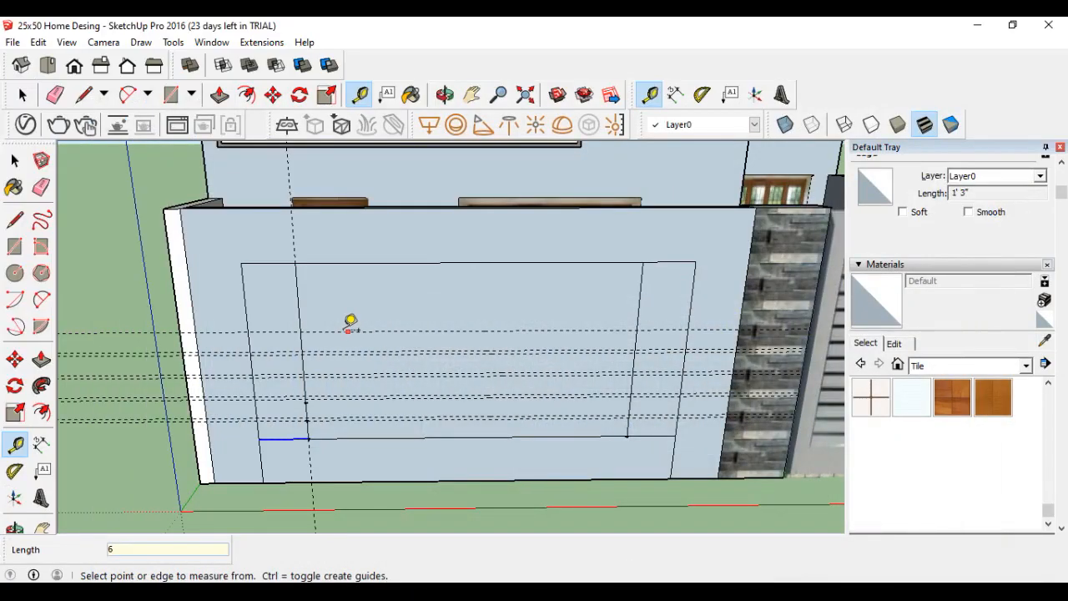
pyautogui.click(344, 330)
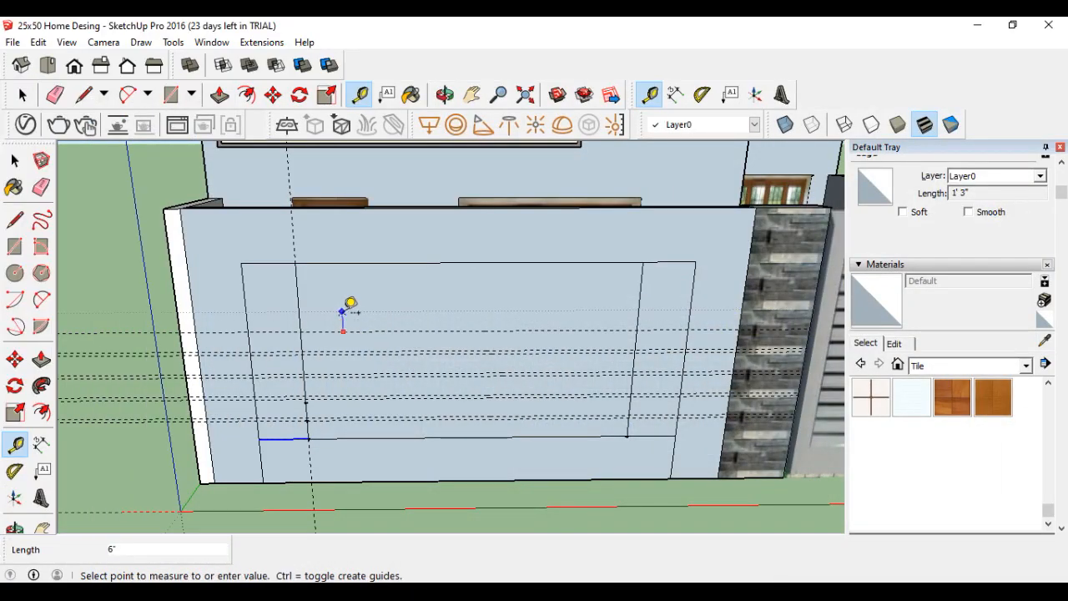
pyautogui.write('6')
pyautogui.press('Return')
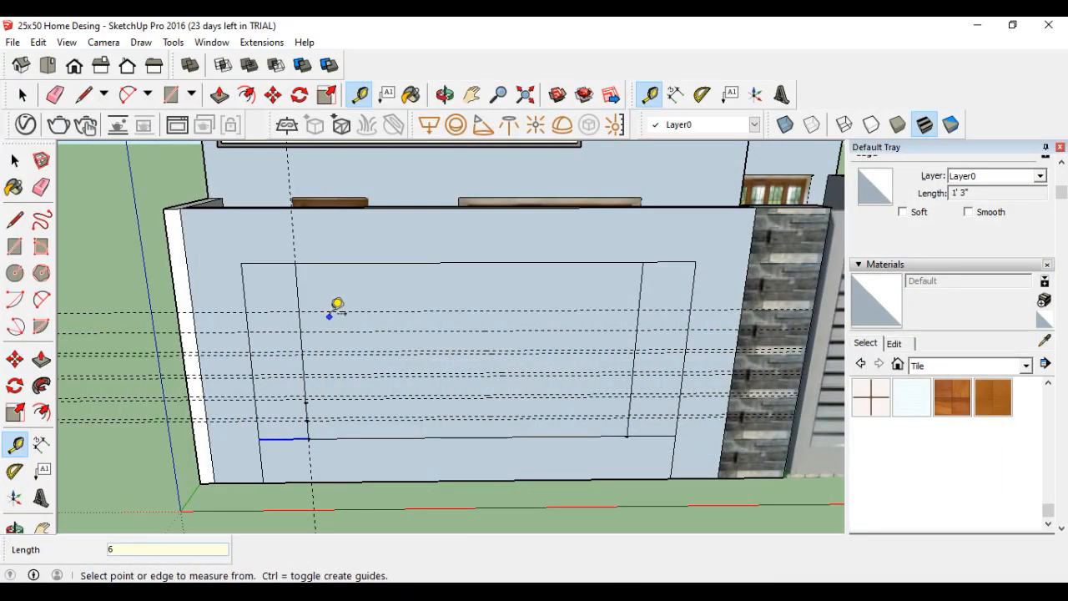
# Add a guide 2" above the topmost guide, and another guide pair 6" higher with a 2" gap.
pyautogui.click(330, 312)
pyautogui.write('2')
pyautogui.press('Return')
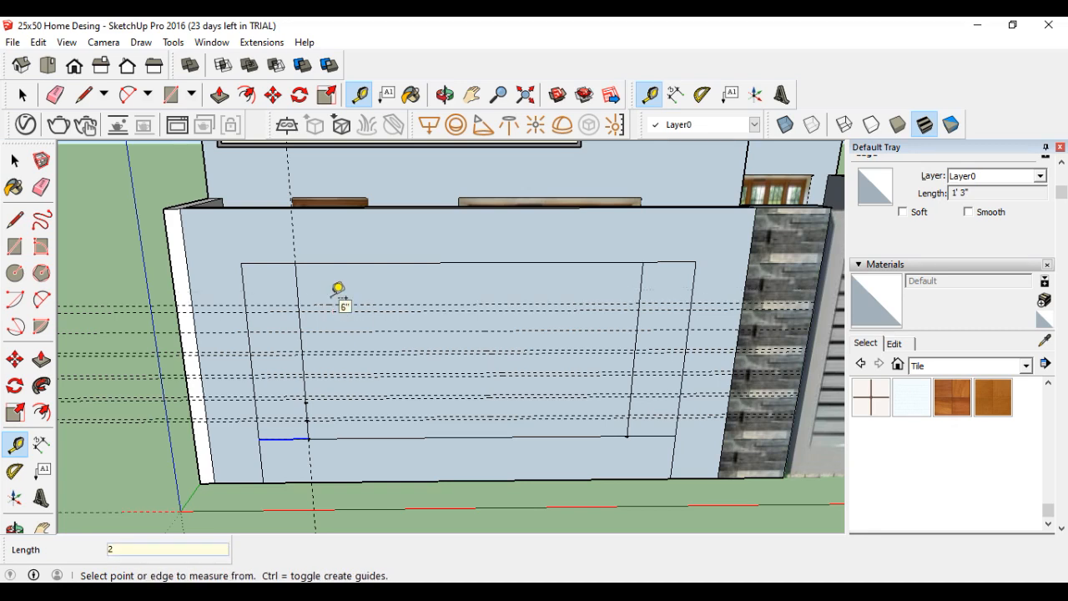
pyautogui.click(356, 304)
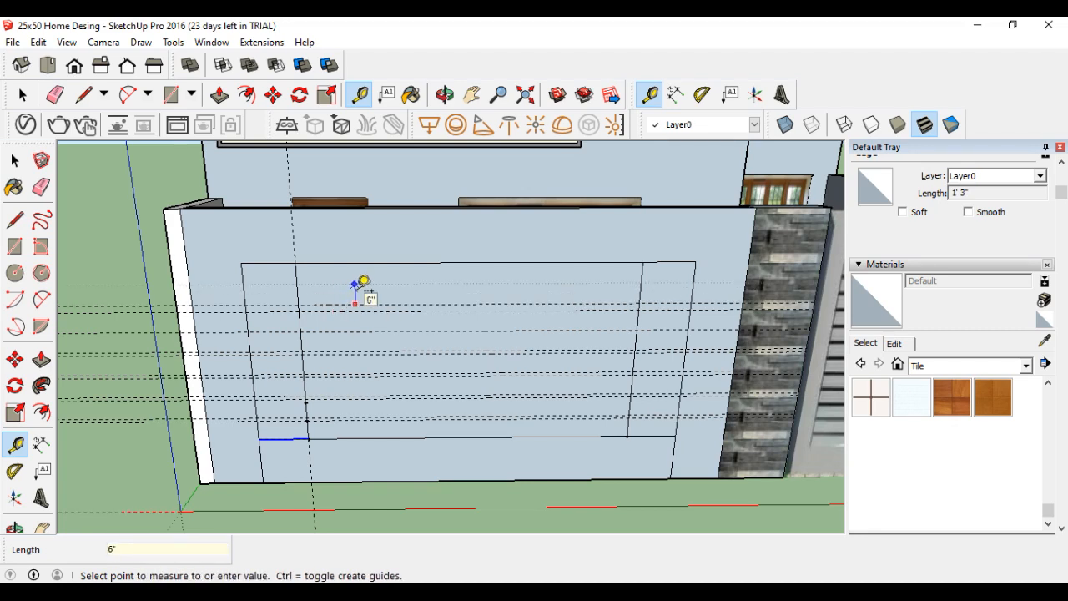
pyautogui.click(363, 282)
pyautogui.click(353, 275)
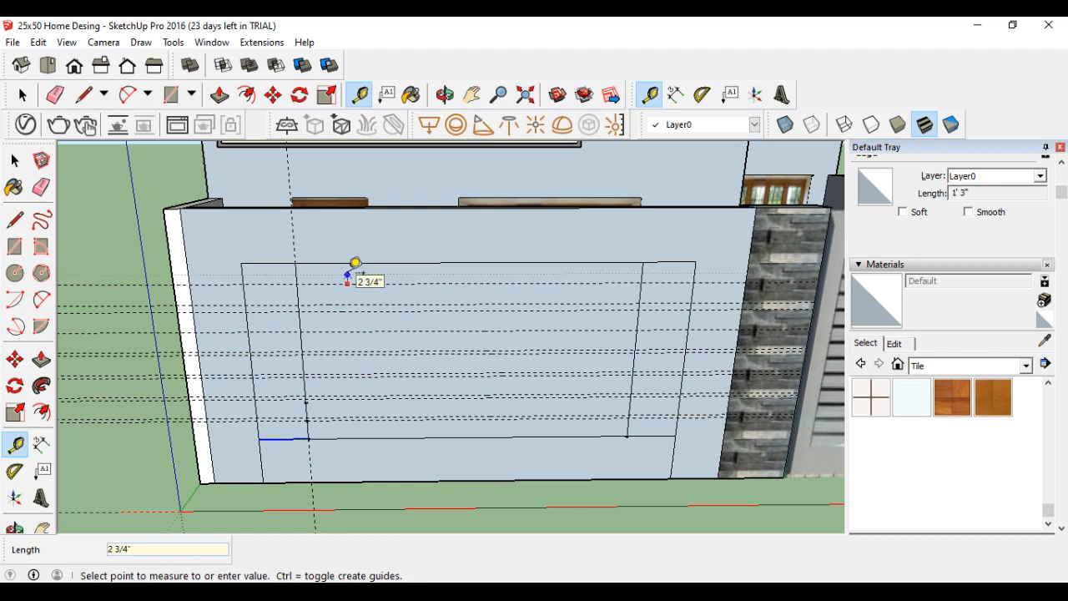
pyautogui.click(354, 273)
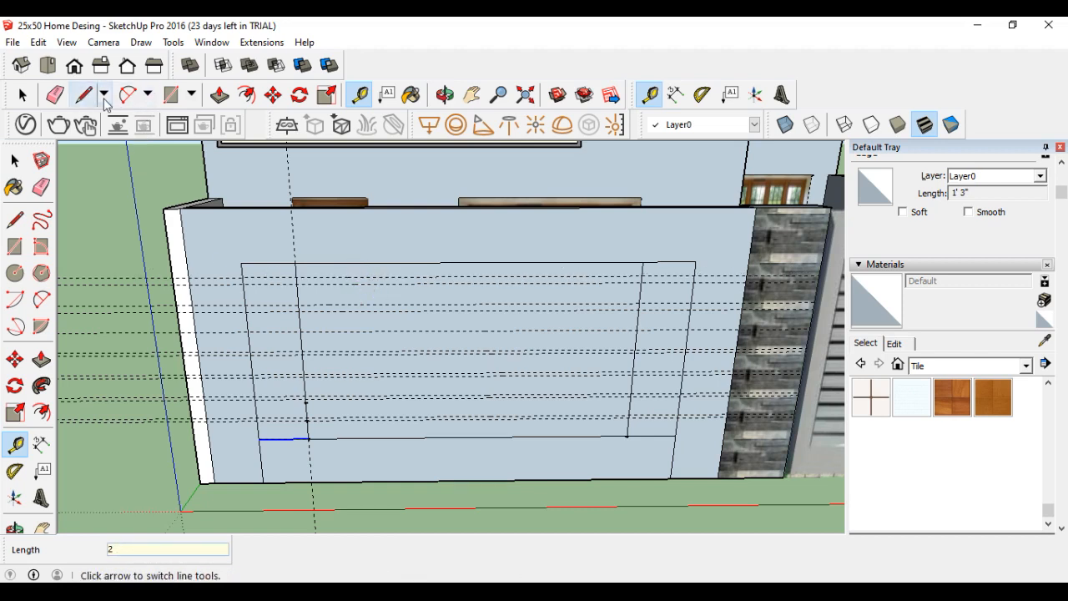
# Draw two 2" by 8' 1 1/2" rectangles in the upper guide pairs and a 6" high rectangle below the single guide, all between the dividers.
pyautogui.click(172, 95)
pyautogui.click(296, 276)
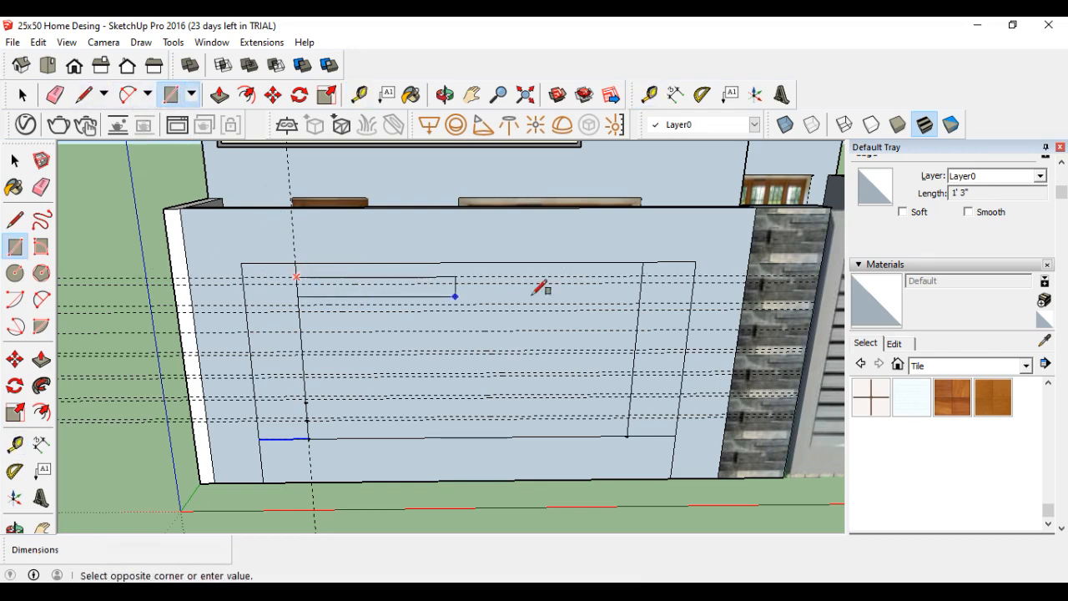
pyautogui.click(642, 282)
pyautogui.click(298, 304)
pyautogui.click(642, 309)
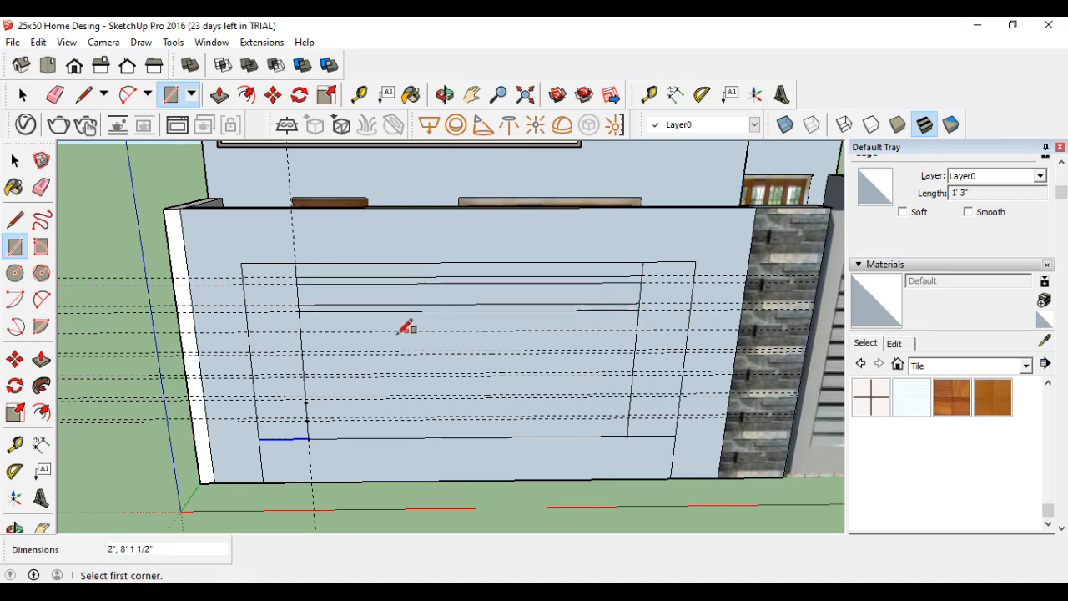
pyautogui.click(301, 332)
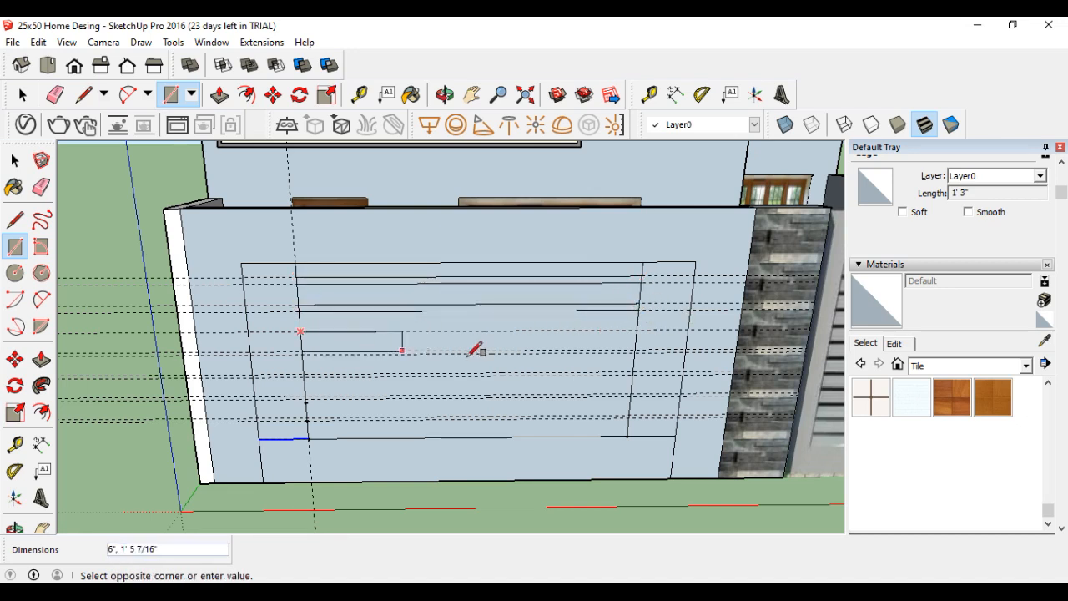
pyautogui.click(641, 351)
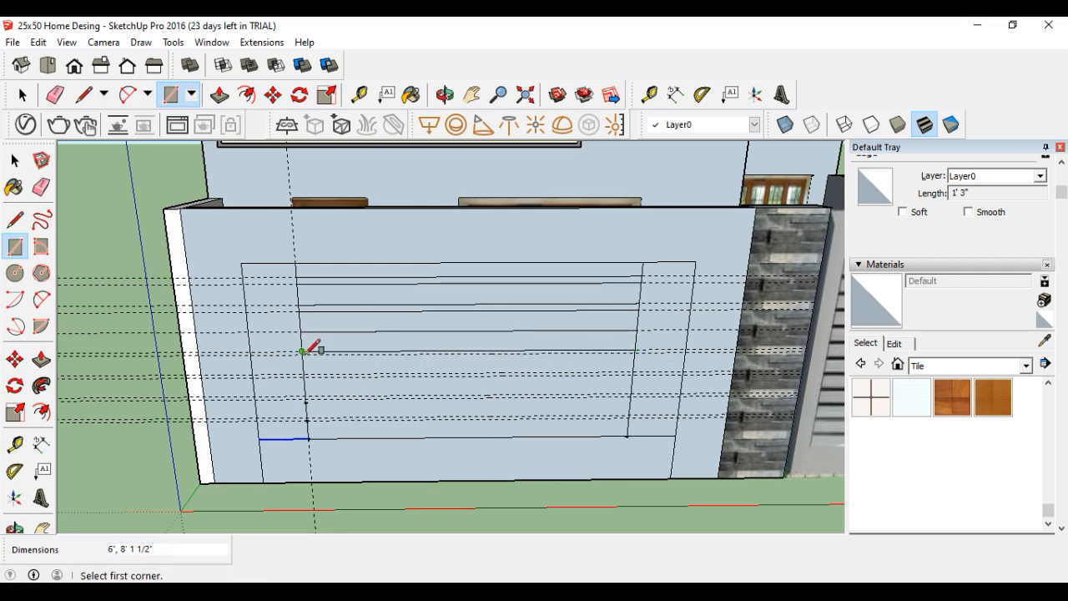
pyautogui.scroll(2, 304, 367)
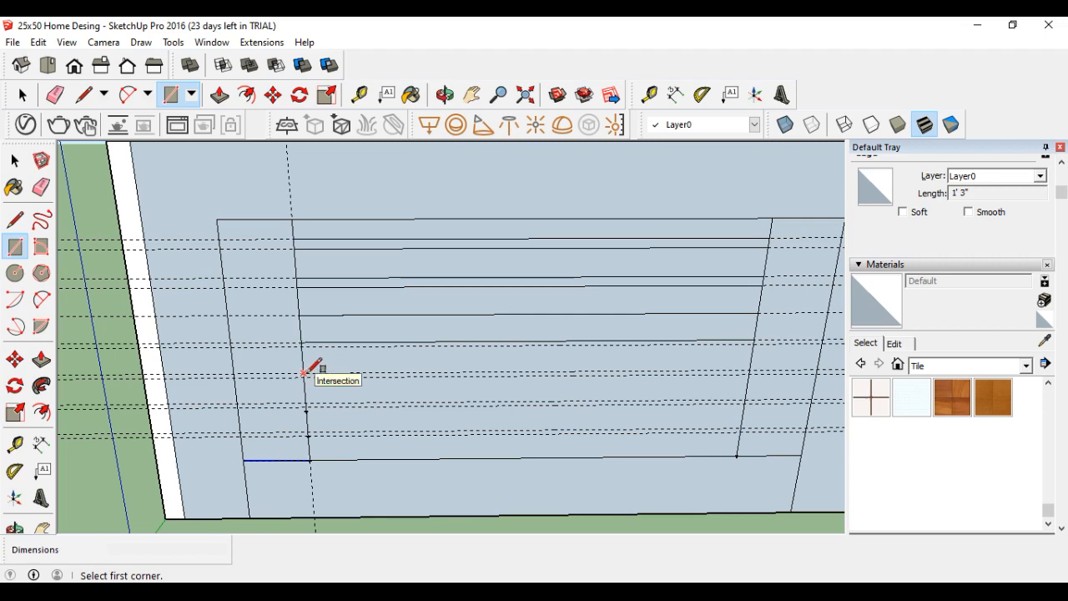
pyautogui.click(303, 373)
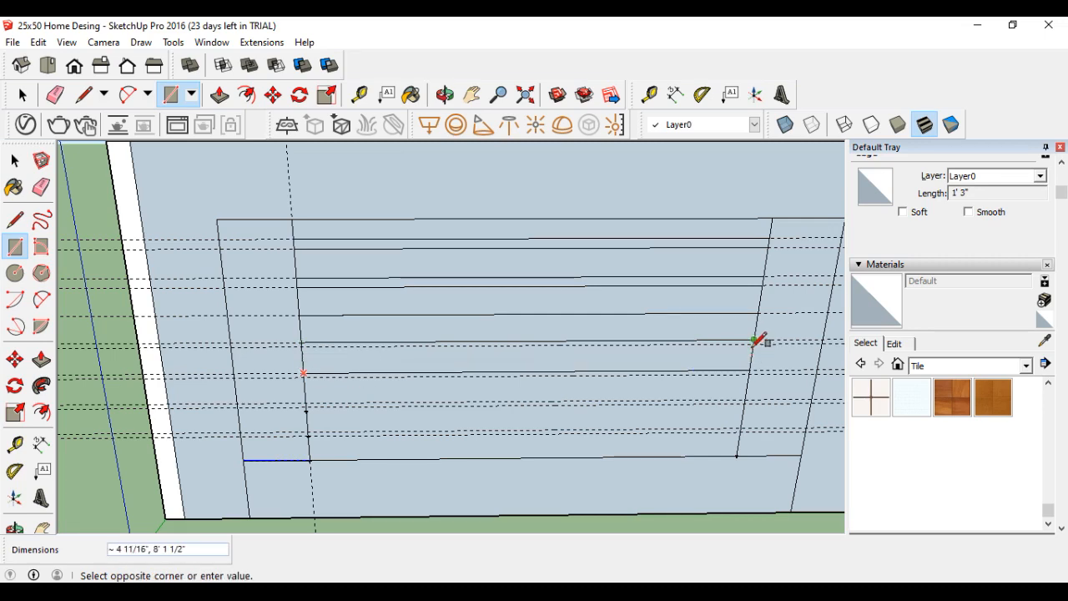
pyautogui.scroll(-3, 470, 339)
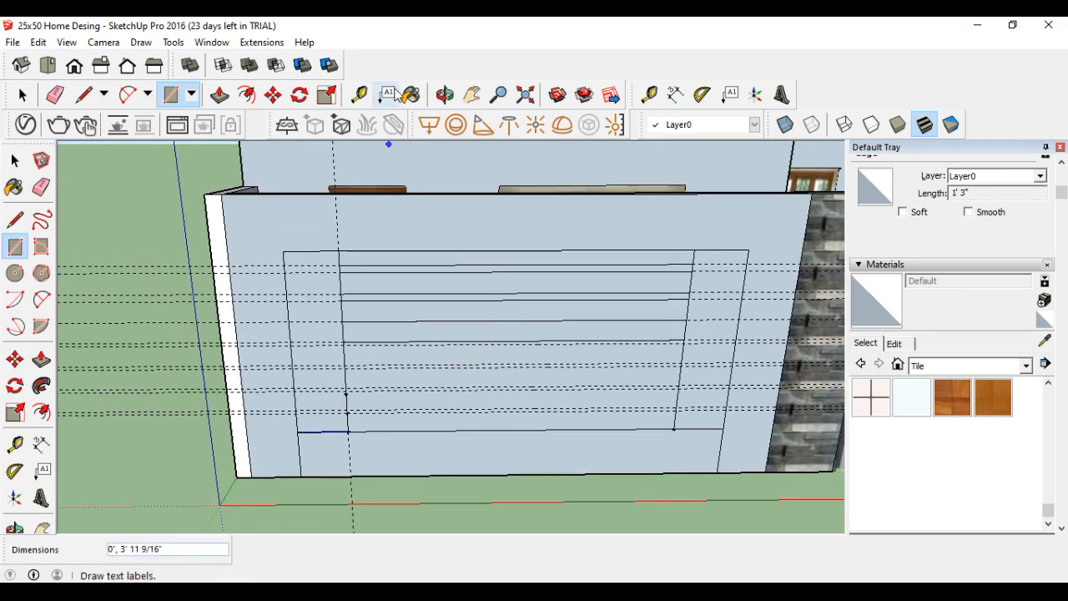
# Draw a 6" by 8' 1 1/2" rectangle between the dividers, spanning the gap between the lowest two guide pairs.
pyautogui.click(444, 94)
pyautogui.moveTo(463, 334); pyautogui.dragTo(459, 292)
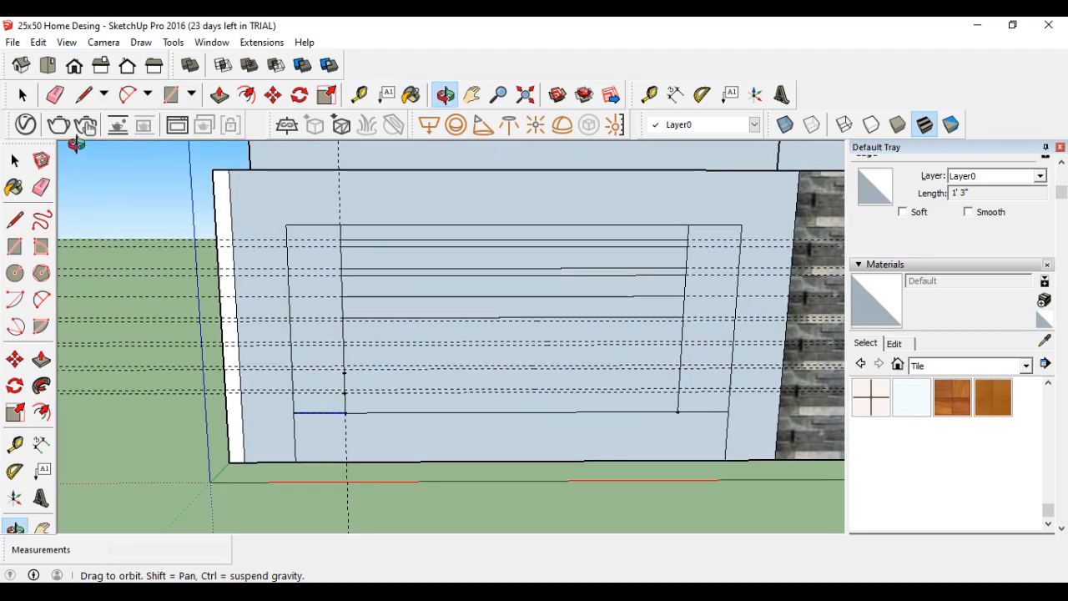
pyautogui.click(84, 94)
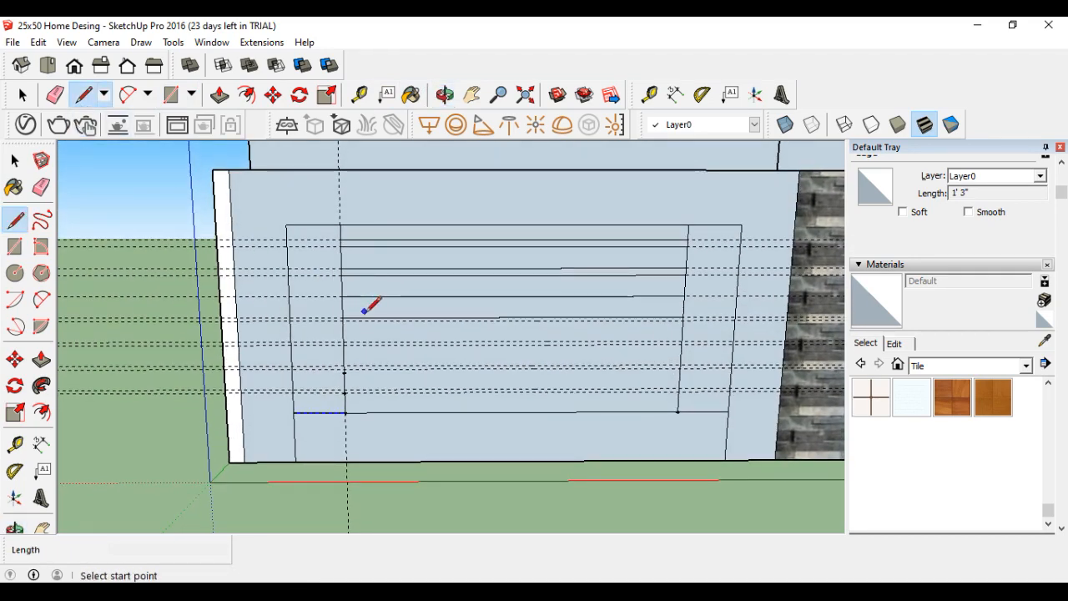
pyautogui.click(170, 94)
pyautogui.scroll(2, 354, 415)
pyautogui.click(341, 378)
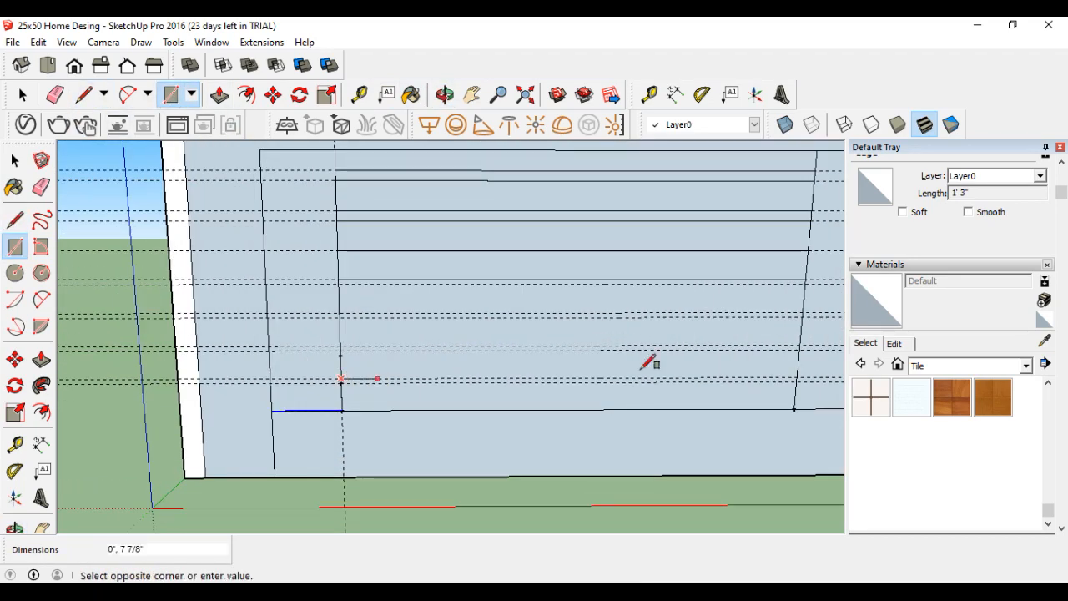
pyautogui.click(799, 349)
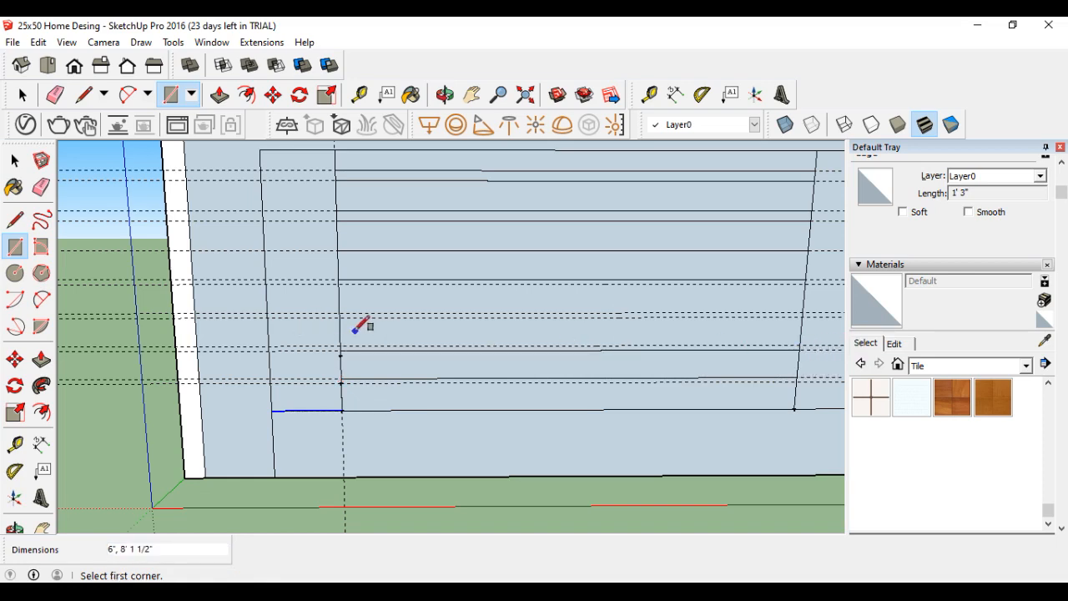
# Draw another 6" by 8' 1 1/2" rectangle between the dividers, from the second guide pair up to the third.
pyautogui.scroll(3, 350, 327)
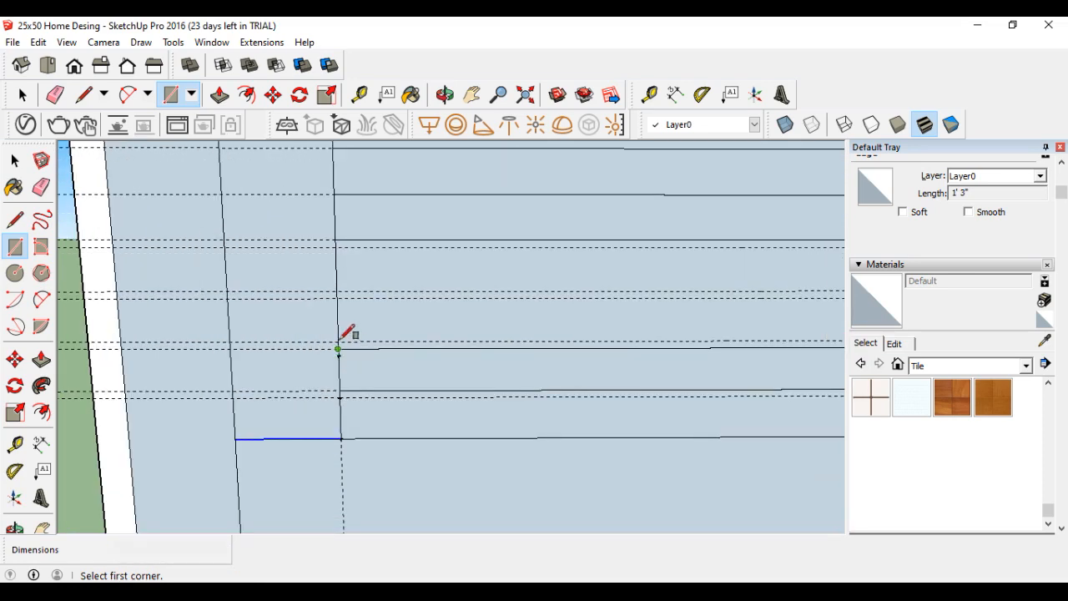
pyautogui.click(339, 338)
pyautogui.scroll(-3, 392, 334)
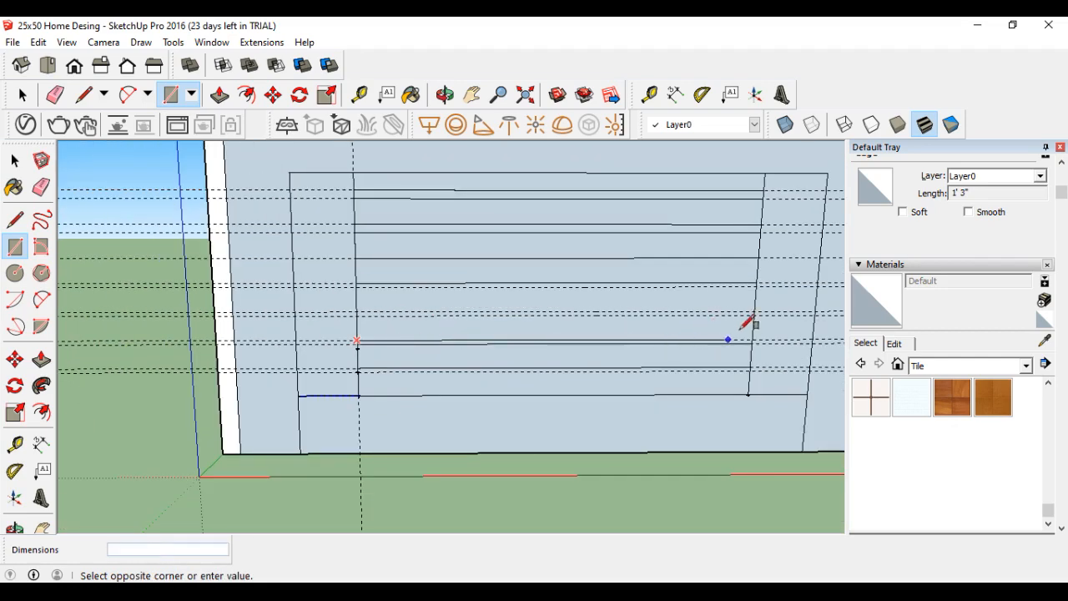
pyautogui.click(758, 315)
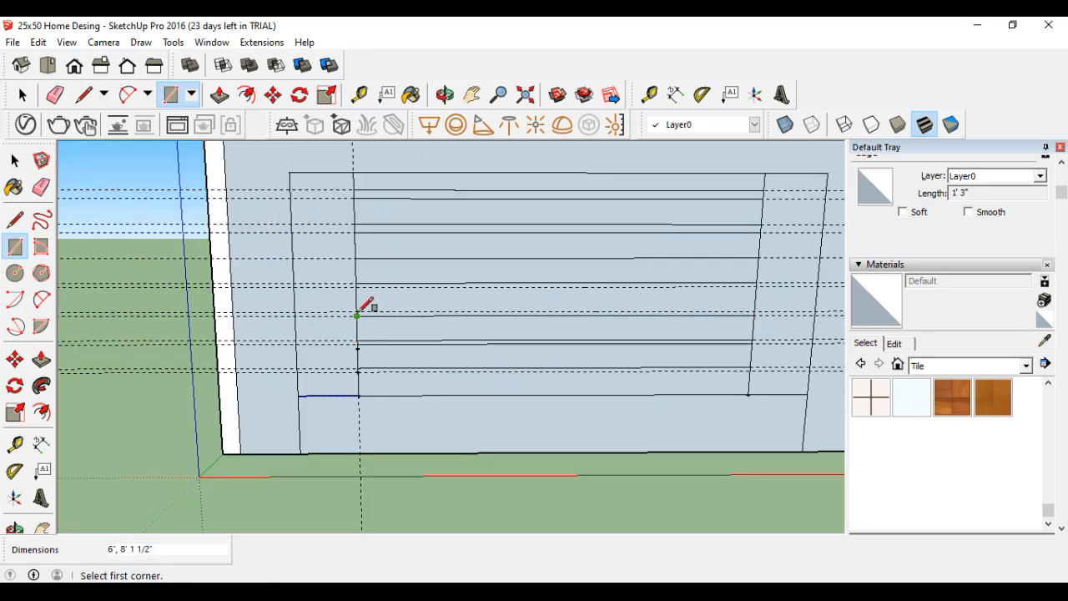
# Draw a 6" by 8' 1 1/2" rectangle between the dividers, from the third guide pair up to the fourth.
pyautogui.scroll(3, 367, 309)
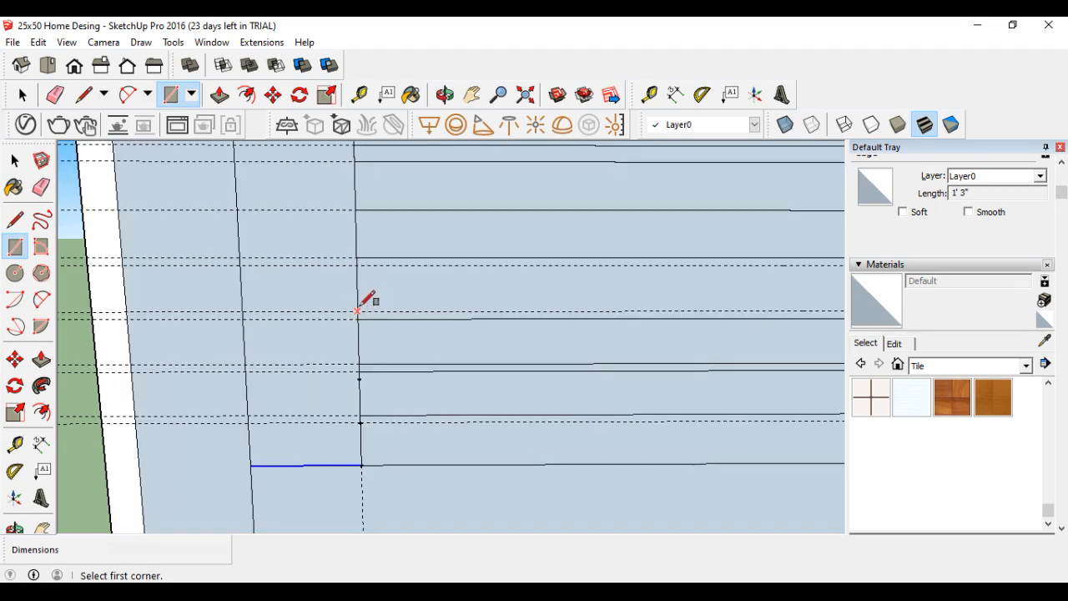
pyautogui.click(358, 310)
pyautogui.scroll(-4, 360, 310)
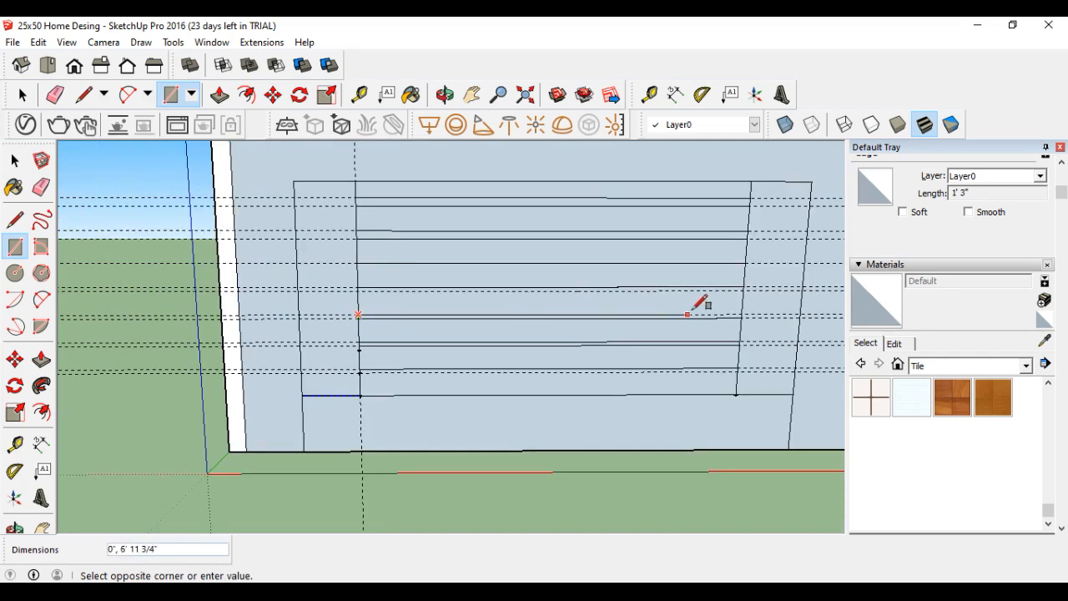
pyautogui.scroll(2, 749, 289)
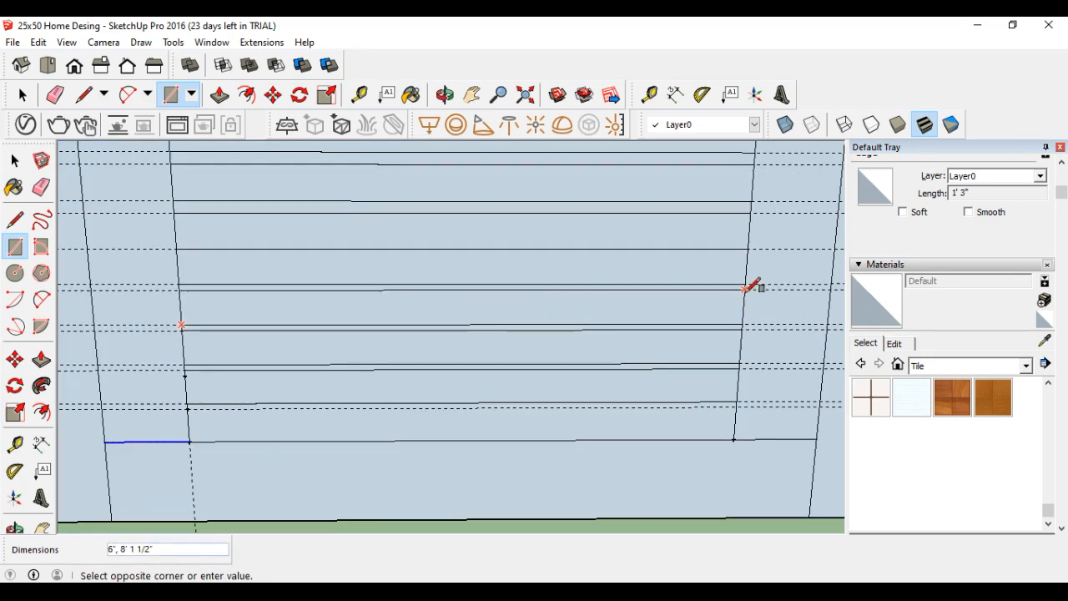
pyautogui.scroll(2, 745, 288)
pyautogui.click(745, 289)
pyautogui.scroll(-2, 474, 312)
pyautogui.scroll(-3, 482, 308)
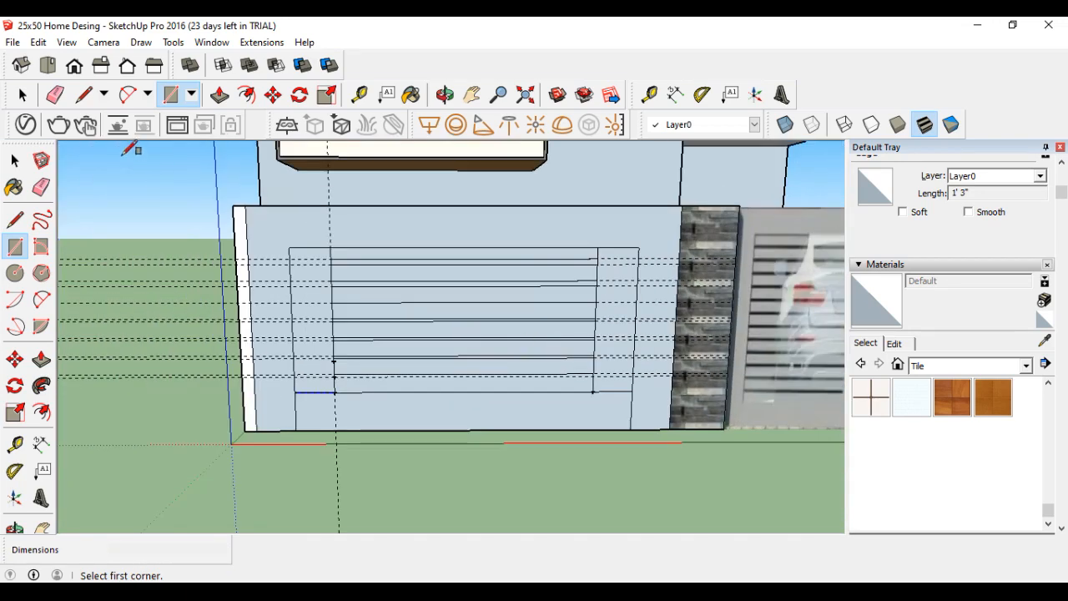
# Delete the horizontal guides across the boundary wall and the vertical guide along the left divider.
pyautogui.click(23, 95)
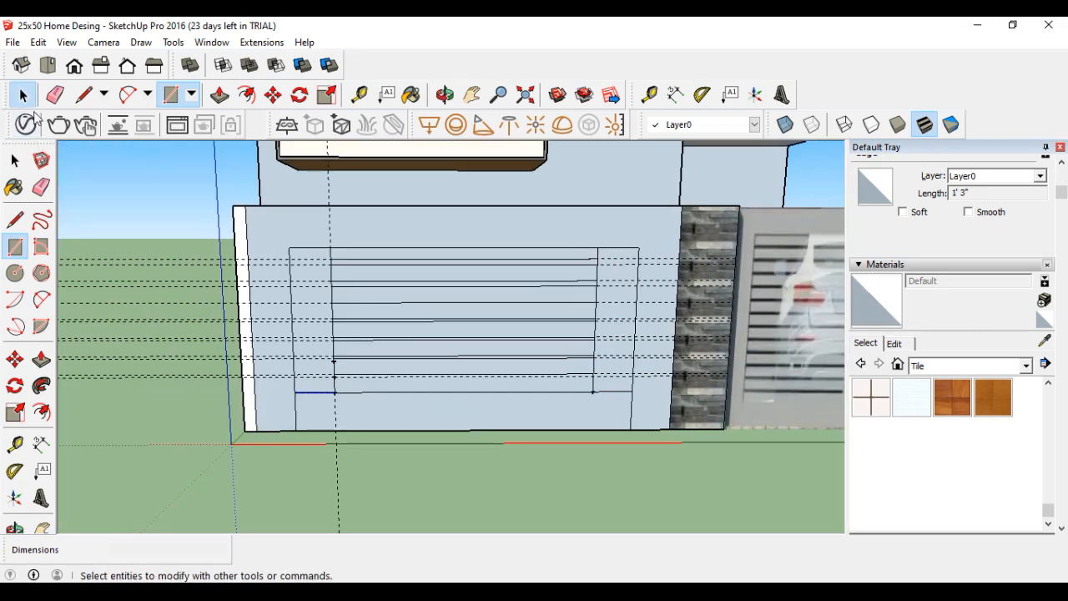
pyautogui.click(96, 436)
pyautogui.scroll(-2, 501, 410)
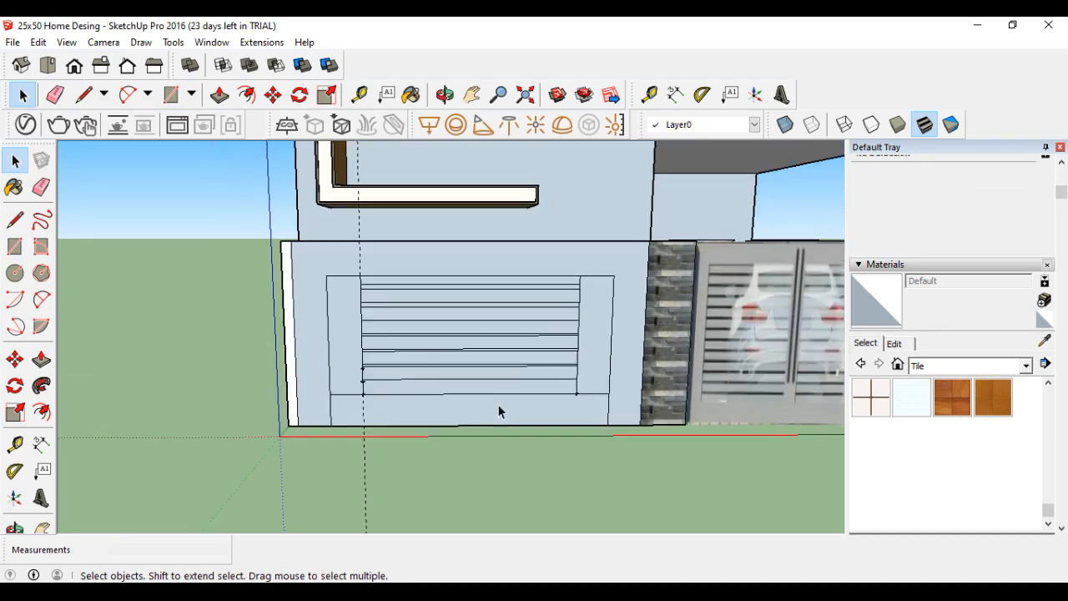
pyautogui.moveTo(329, 534); pyautogui.dragTo(328, 534)
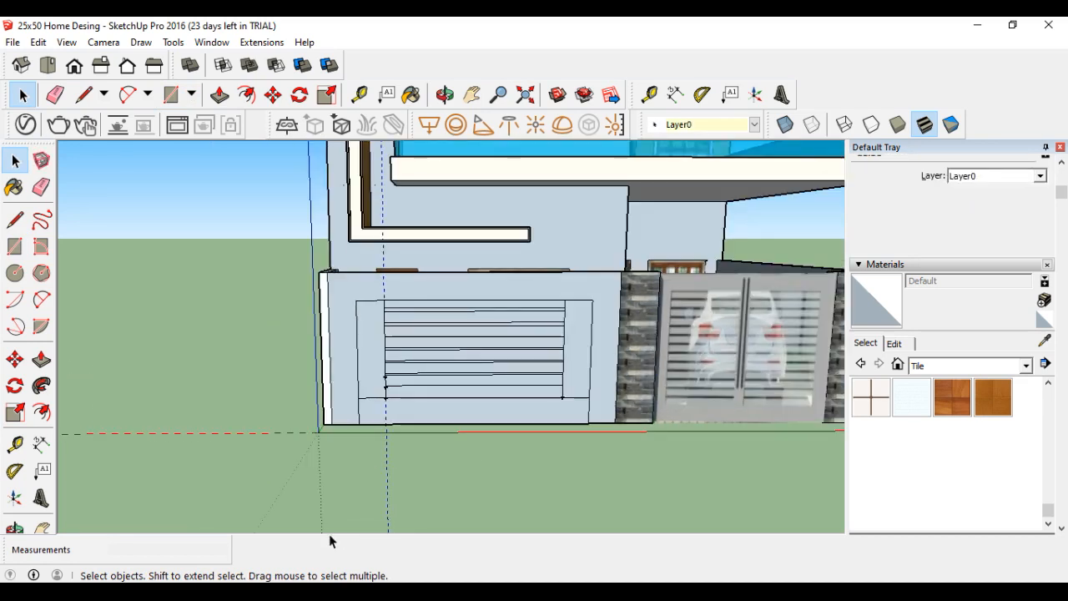
pyautogui.press('Delete')
pyautogui.click(389, 423)
pyautogui.press('Delete')
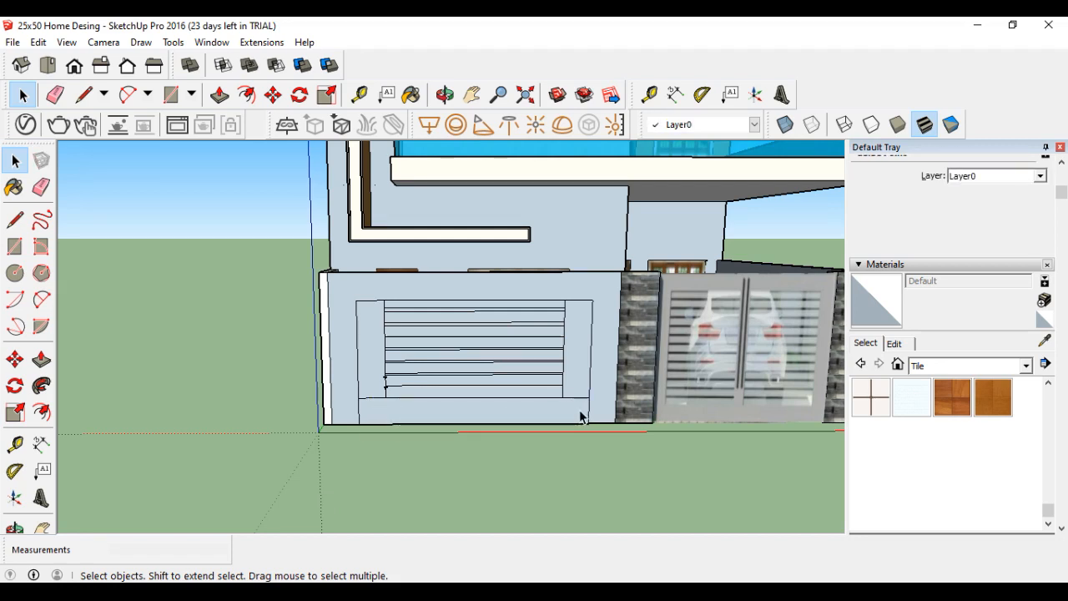
# Delete the two short horizontal edges crossing the side strips at the level of the lowest slat line.
pyautogui.press('Delete')
pyautogui.scroll(2, 571, 399)
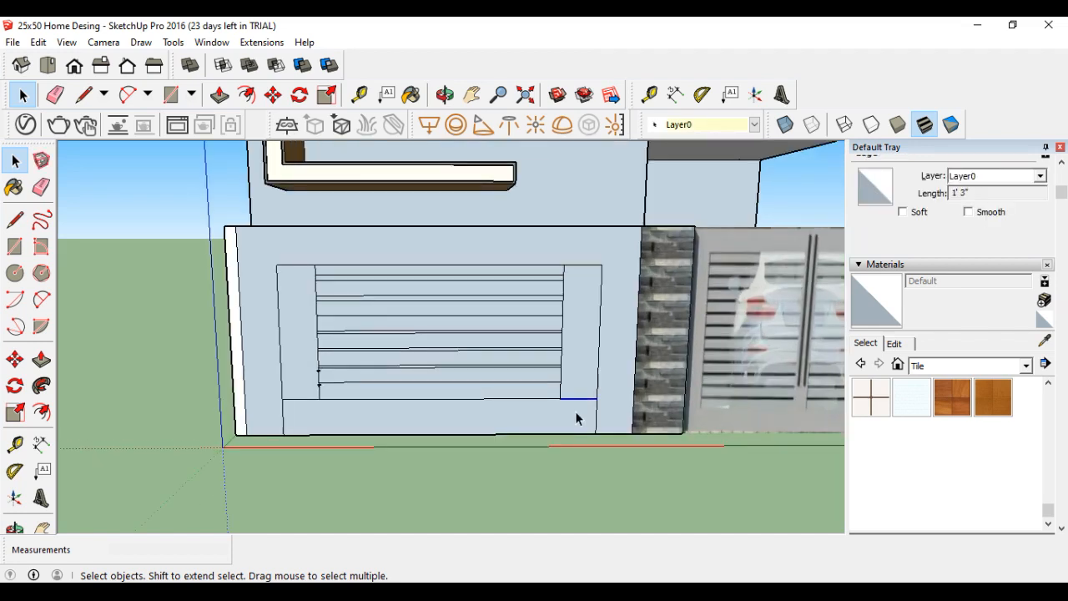
pyautogui.press('Delete')
pyautogui.press('Delete')
# Check the boundary wall in the Paint reference image, and extend both dividers 1' 3" down to the wall's base in SketchUp.
pyautogui.hotkey('alt', 'Tab')
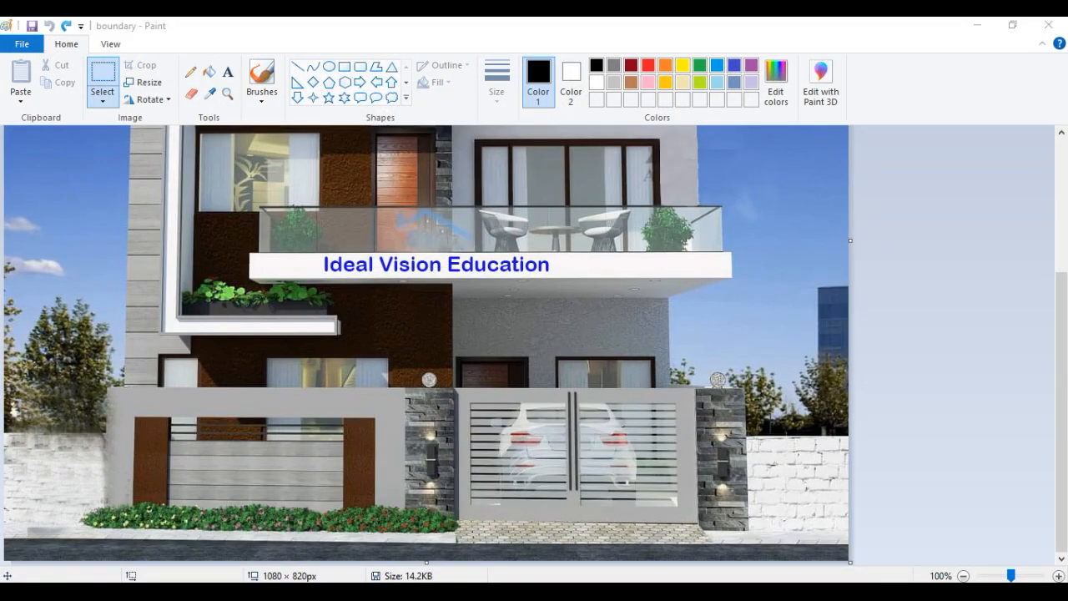
pyautogui.hotkey('alt', 'Tab')
pyautogui.press('l')
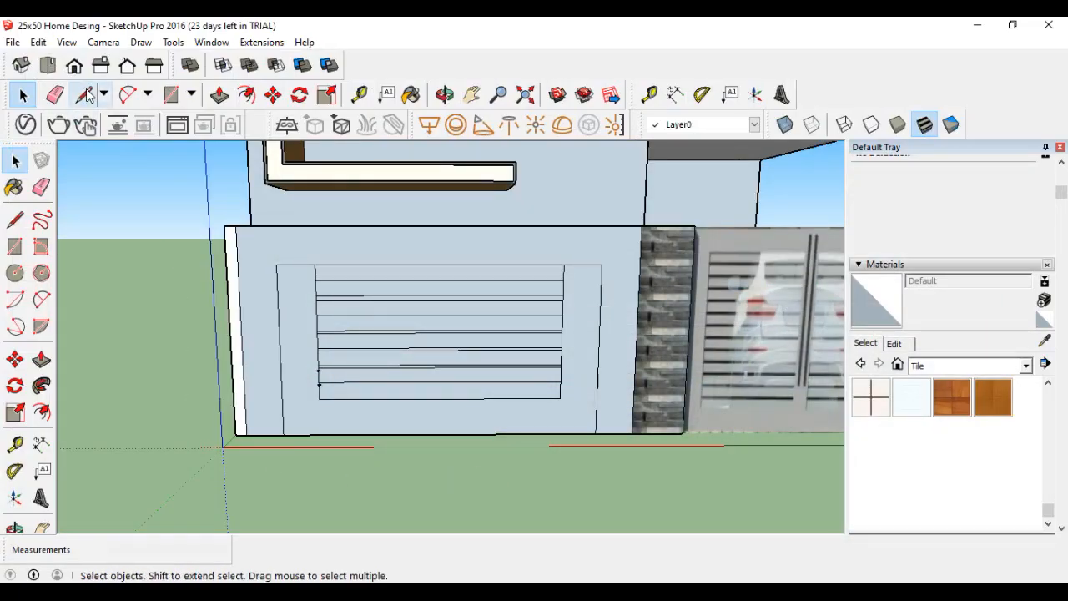
pyautogui.click(318, 398)
pyautogui.click(320, 434)
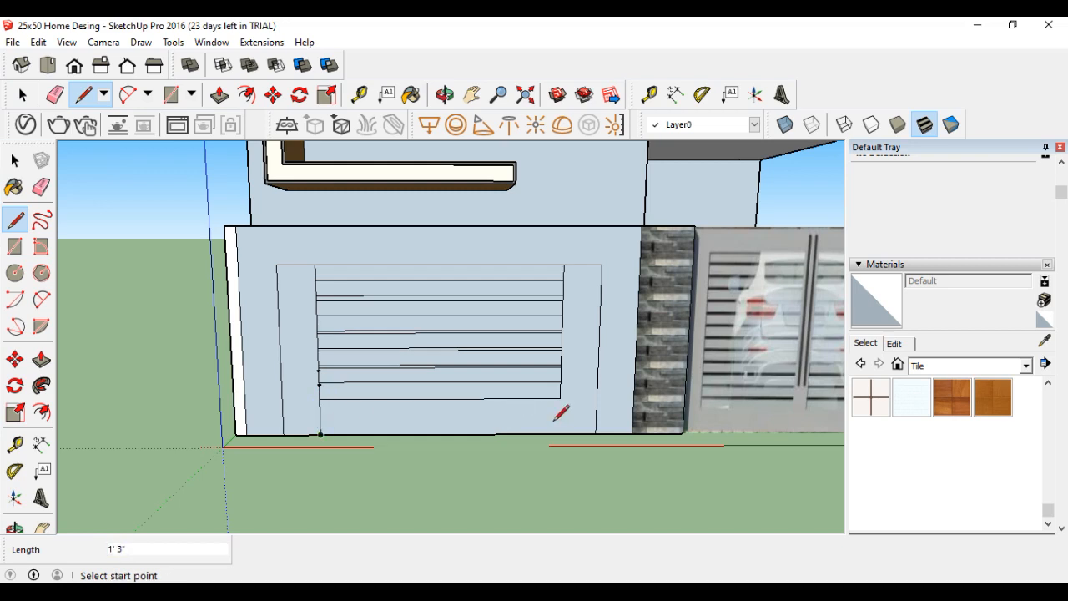
pyautogui.click(560, 398)
pyautogui.click(561, 433)
# Import the boundary image as a texture and paint the panel's left side strip with it, fitted to the strip's width.
pyautogui.click(13, 42)
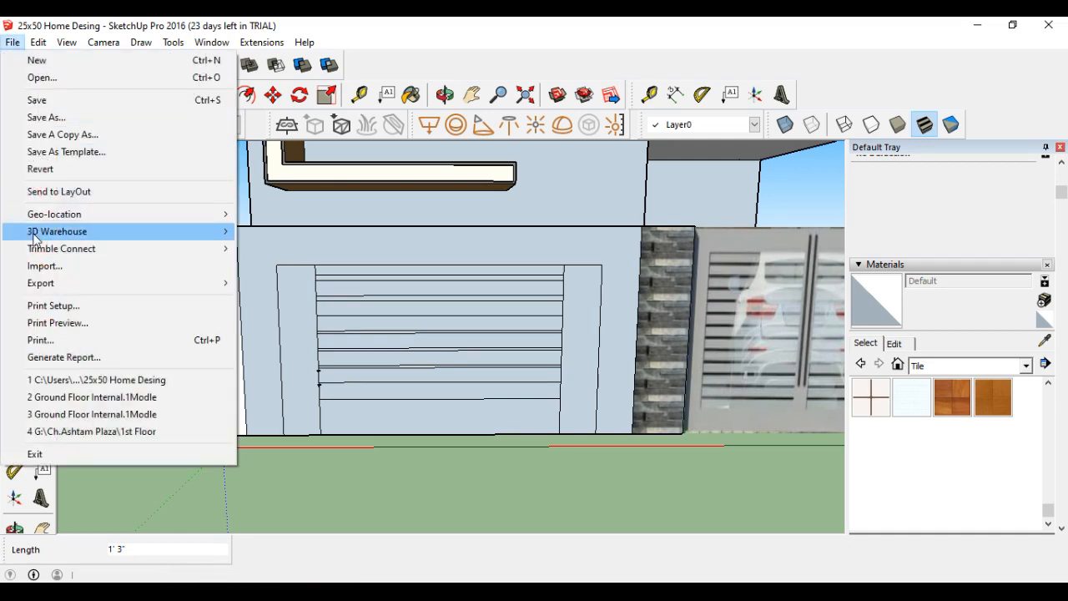
pyautogui.click(45, 266)
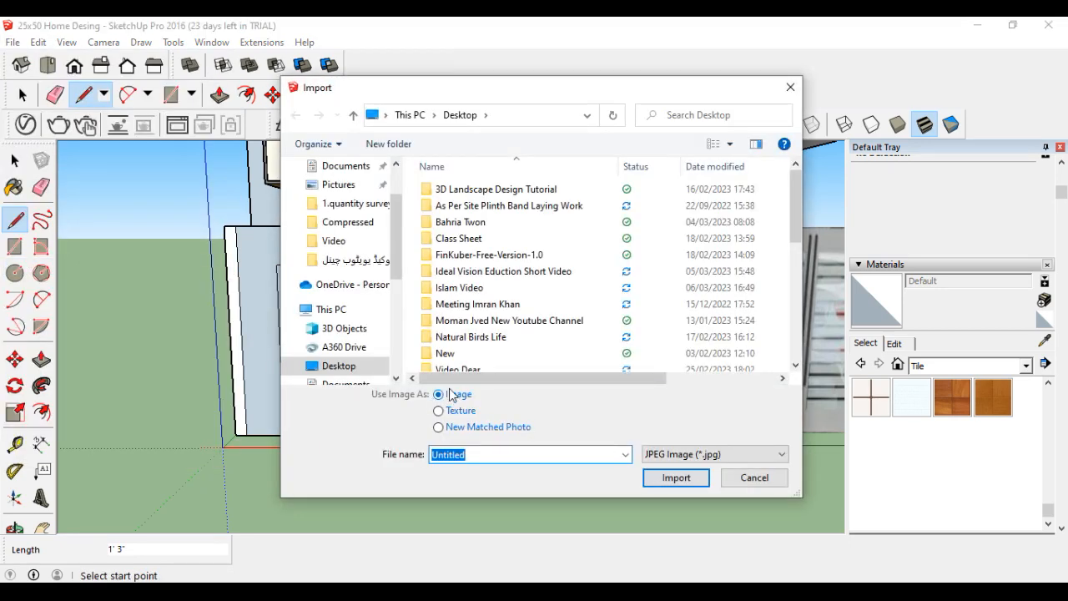
pyautogui.click(439, 411)
pyautogui.scroll(-4, 475, 339)
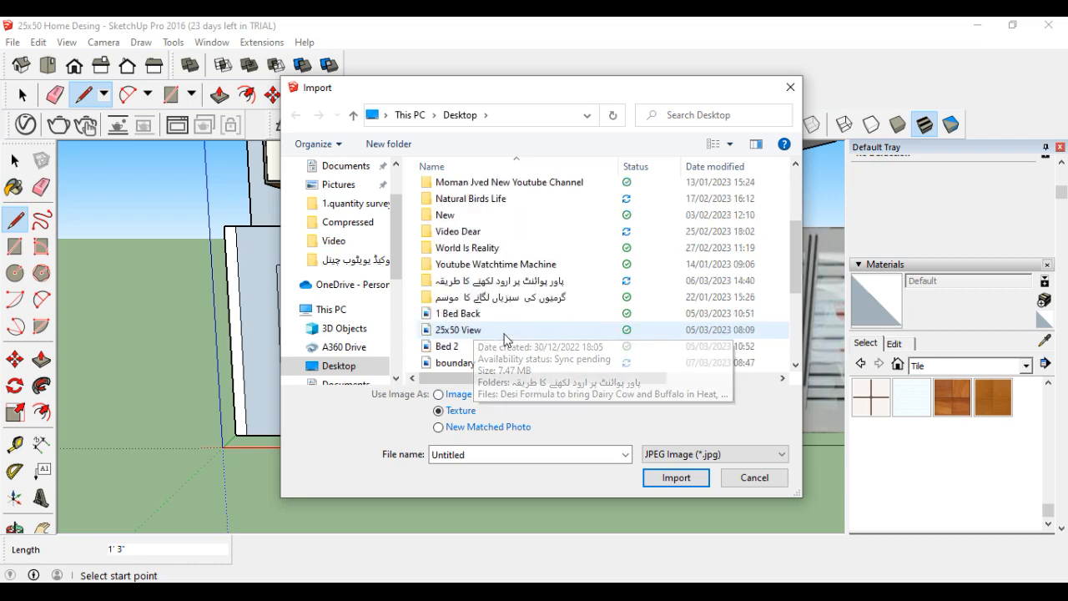
pyautogui.click(456, 314)
pyautogui.click(676, 477)
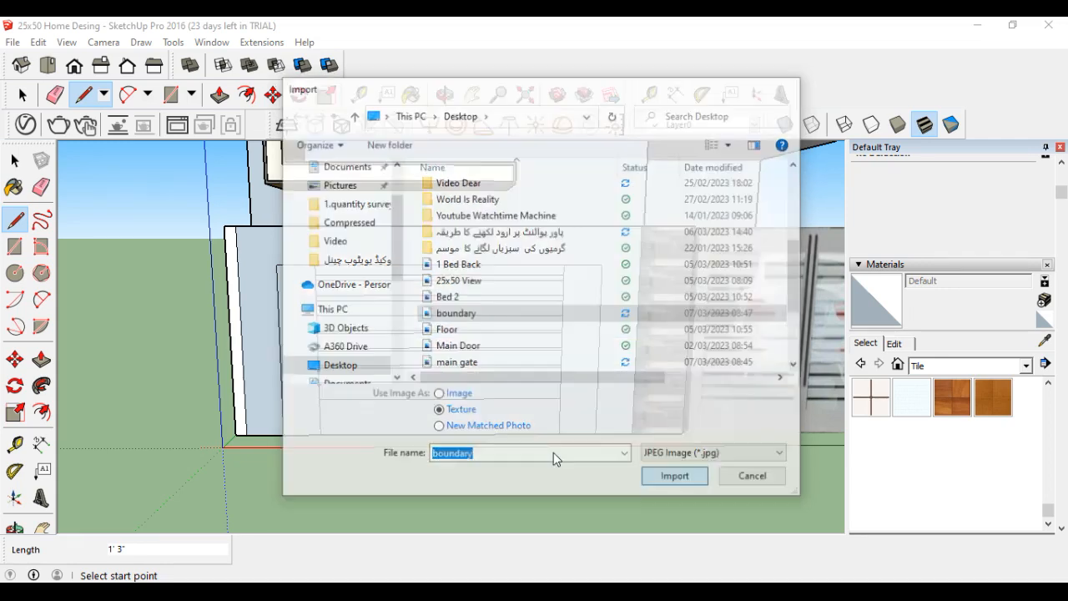
pyautogui.click(284, 434)
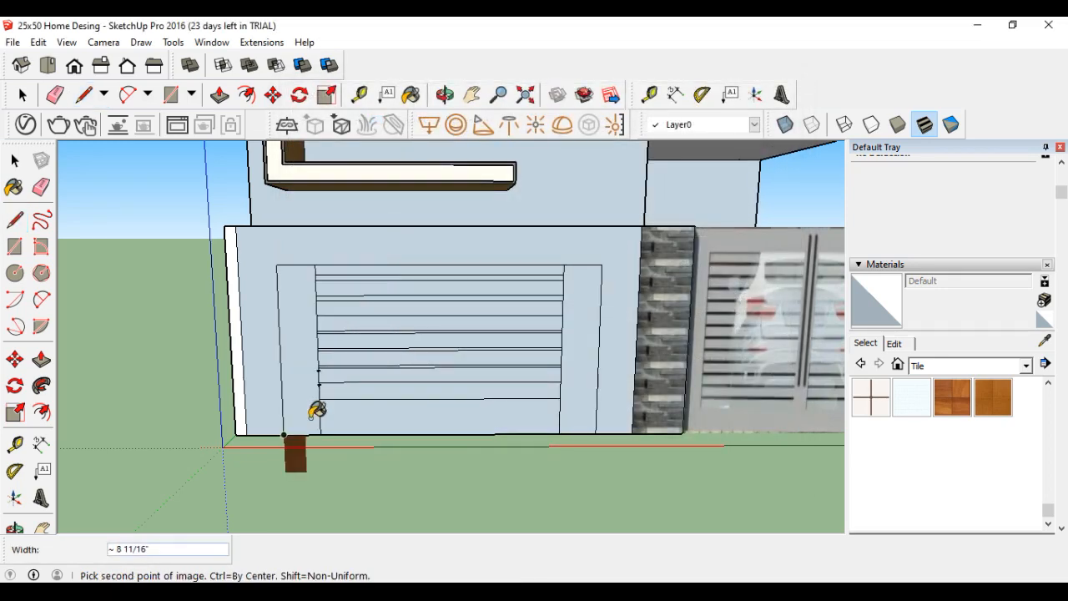
pyautogui.click(323, 413)
pyautogui.press('l')
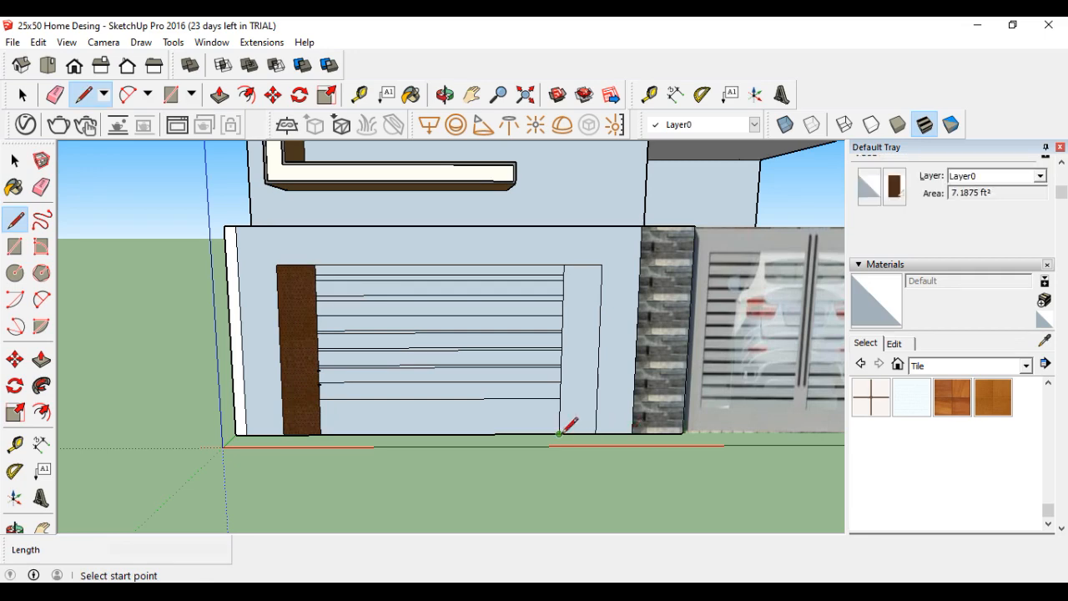
# Try to import the boundary texture onto the right side strip, and undo the resulting paint on the bottom band.
pyautogui.click(12, 41)
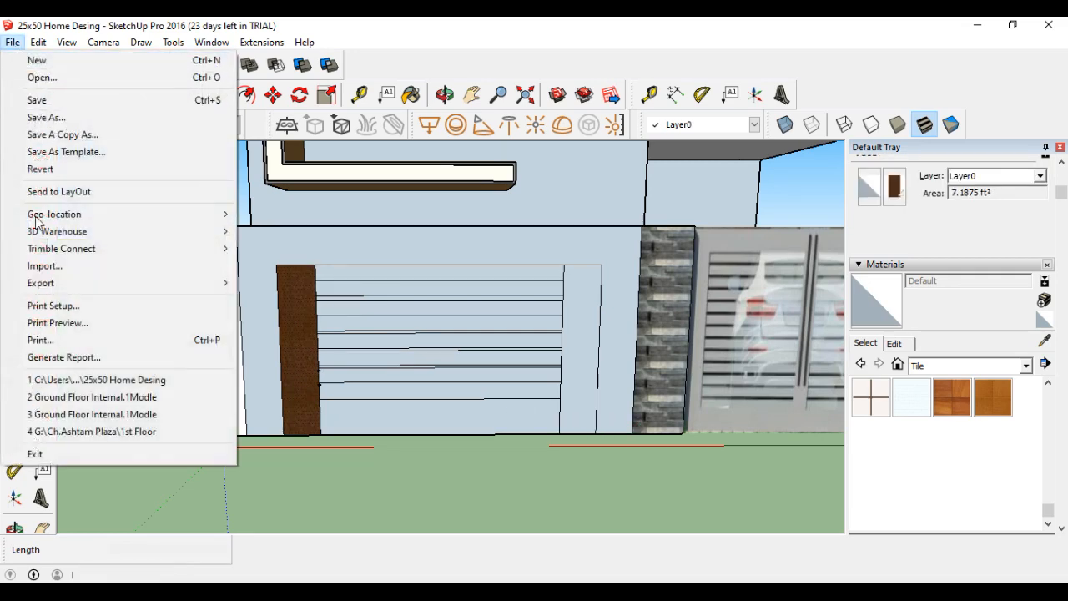
pyautogui.click(44, 265)
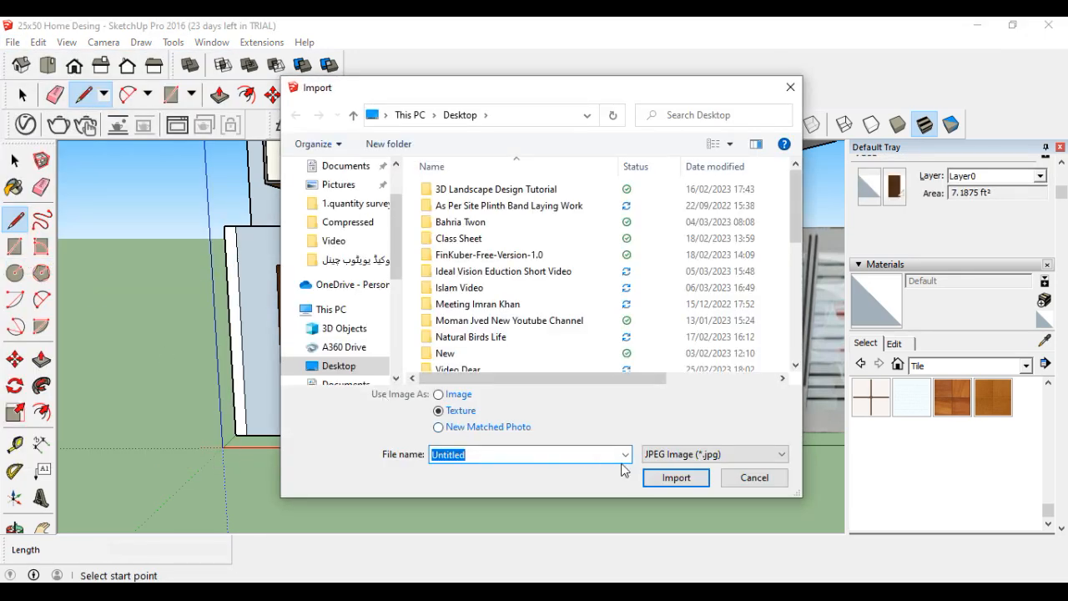
pyautogui.scroll(-5, 480, 343)
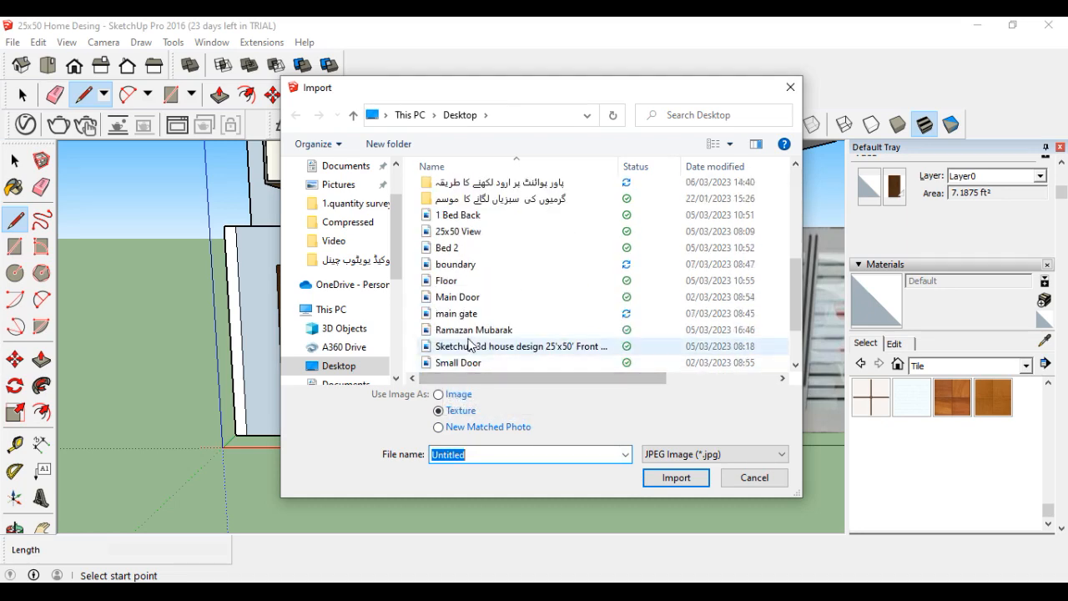
pyautogui.click(456, 263)
pyautogui.click(674, 477)
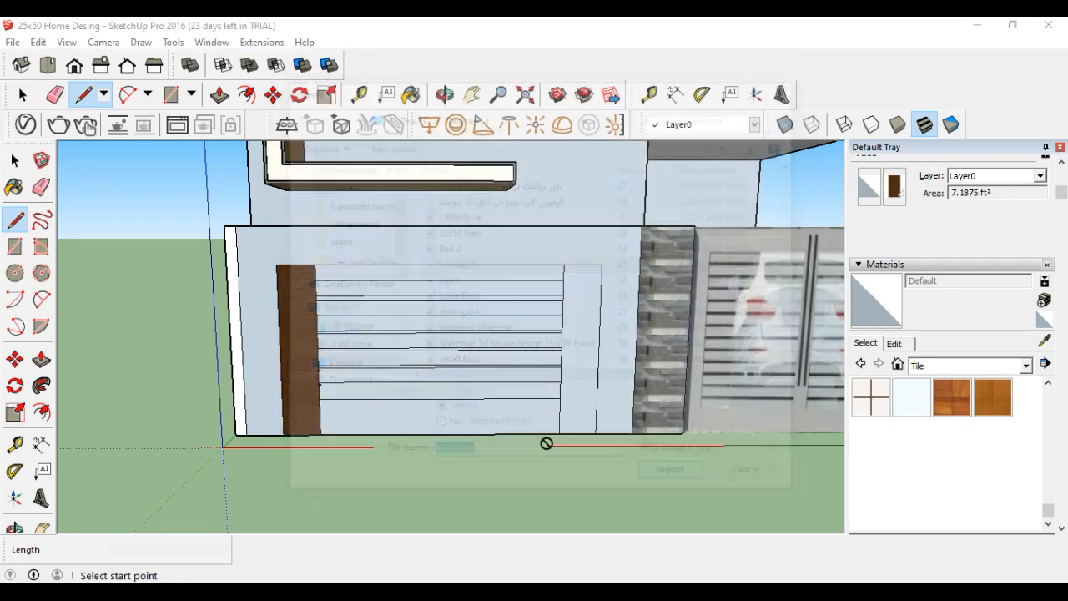
pyautogui.doubleClick(560, 433)
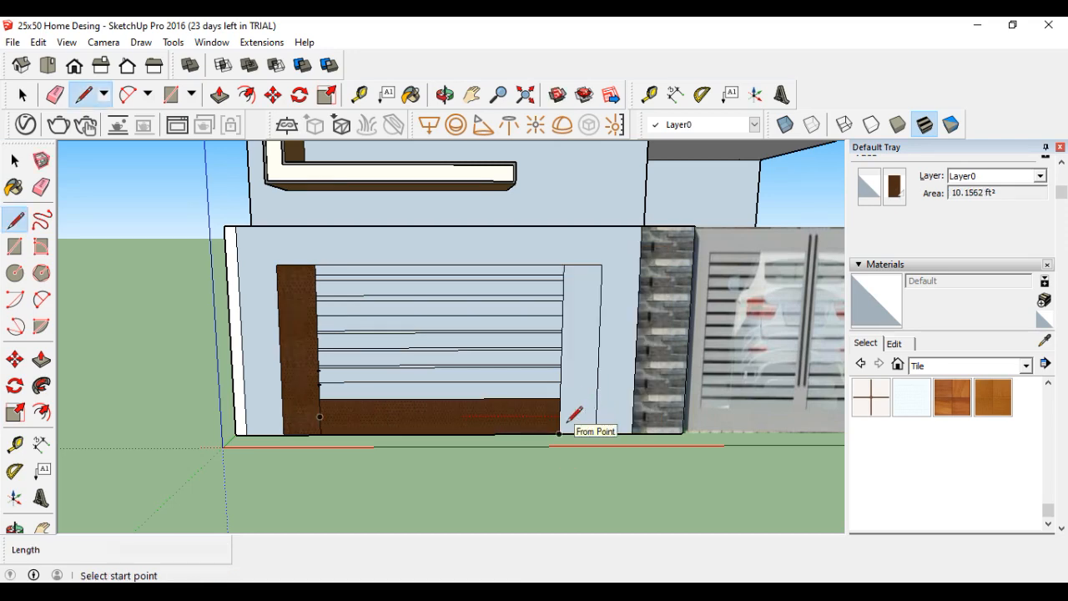
pyautogui.hotkey('ctrl', 'z')
# Import the boundary image as a texture for the bottom band between the dividers, sizing it across the right side strip.
pyautogui.click(12, 42)
pyautogui.click(44, 265)
pyautogui.scroll(-1, 470, 377)
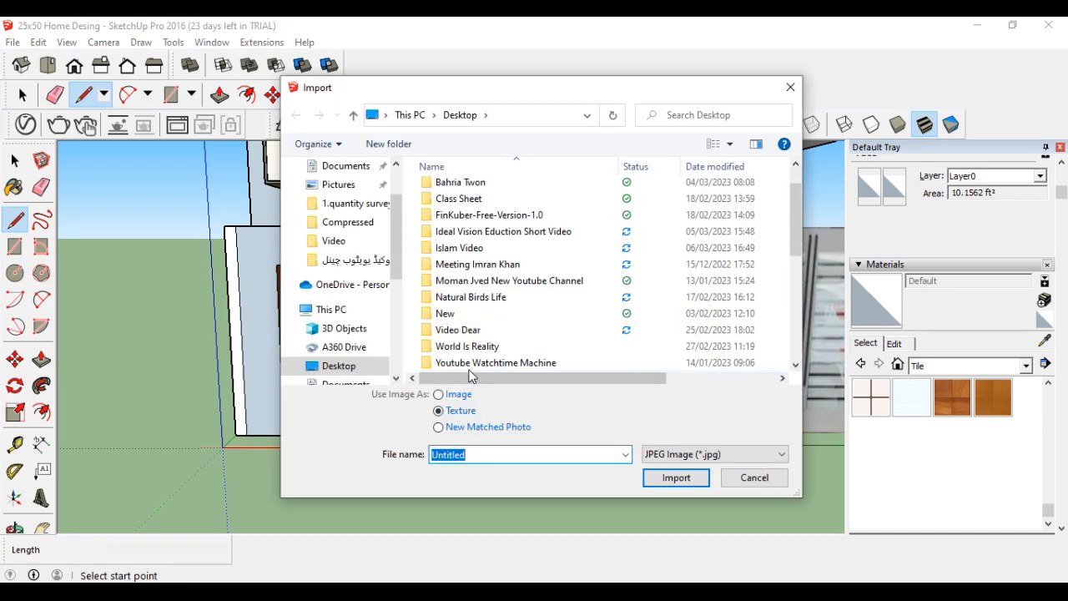
pyautogui.scroll(-4, 468, 377)
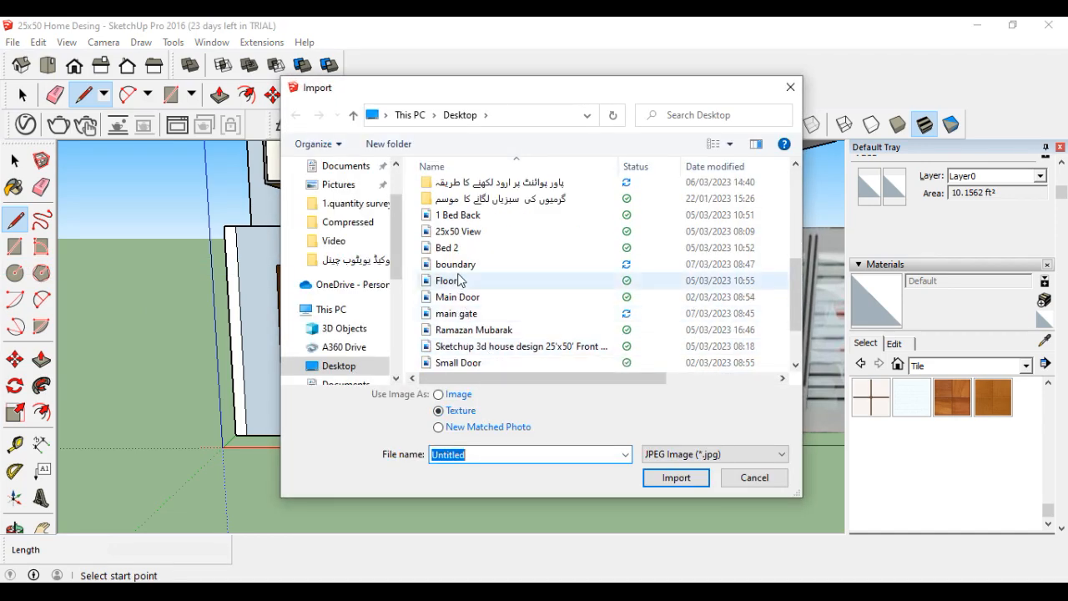
pyautogui.click(456, 263)
pyautogui.click(675, 477)
pyautogui.scroll(2, 612, 427)
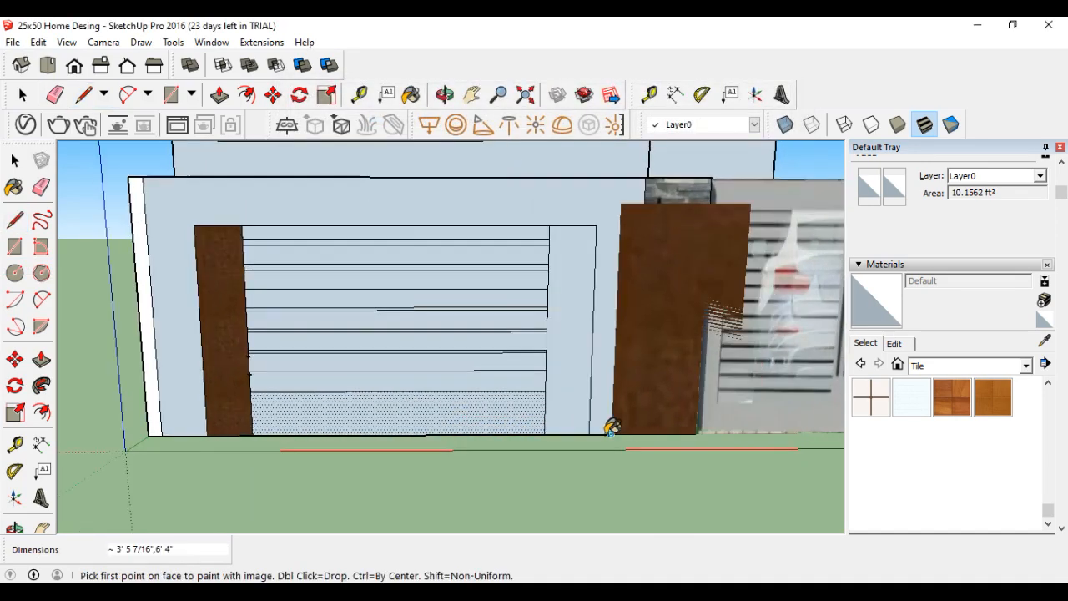
pyautogui.scroll(2, 612, 426)
pyautogui.click(539, 427)
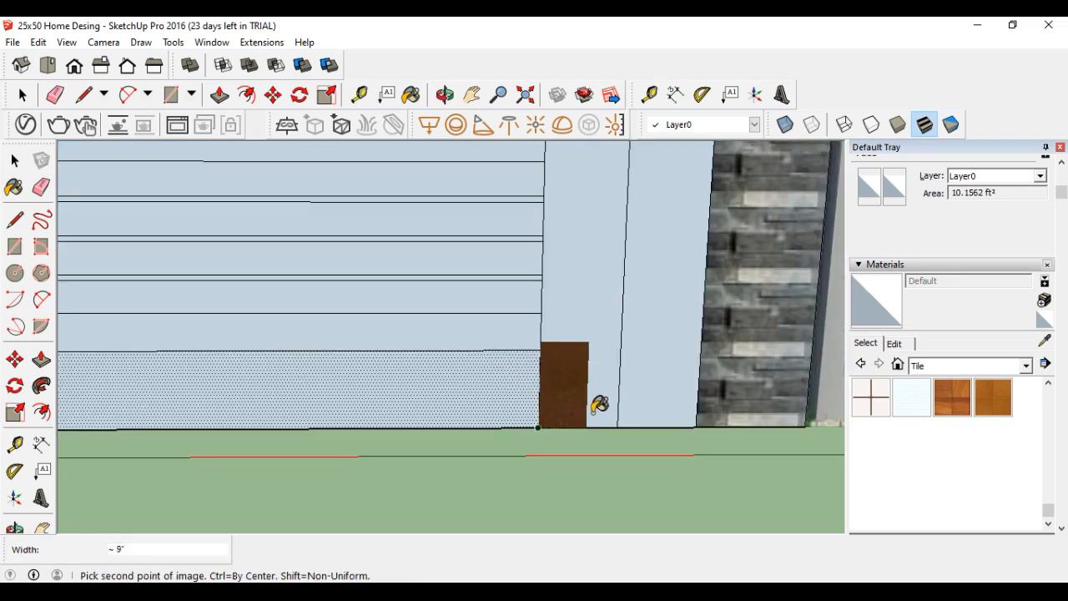
pyautogui.click(625, 378)
pyautogui.press('l')
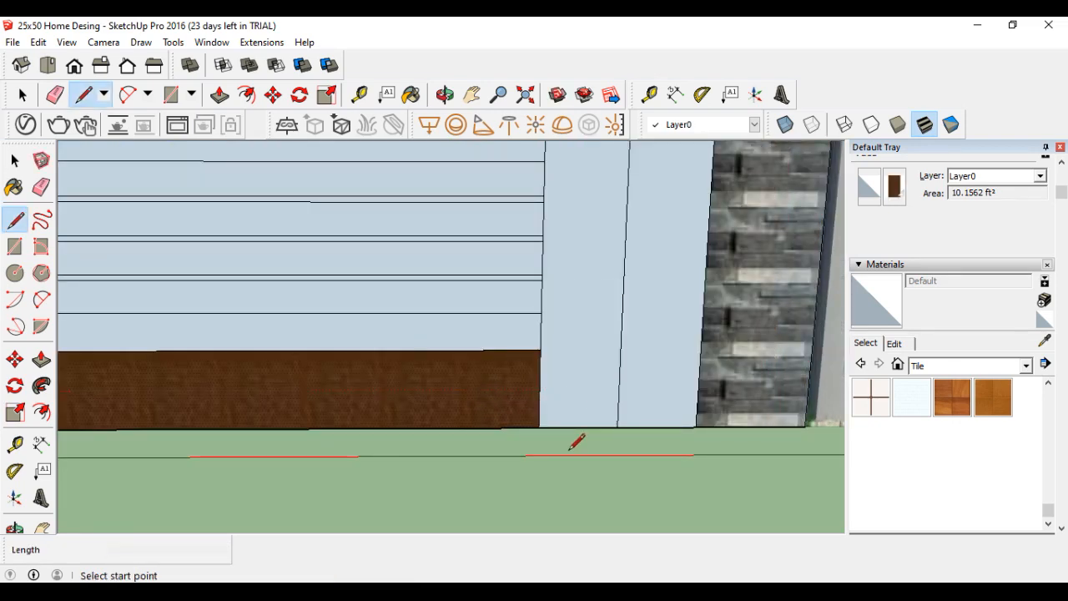
# Try to paint the panel's right side strip with the imported boundary texture, starting at its lower-left corner with a 1' 3" width.
pyautogui.scroll(-3, 577, 442)
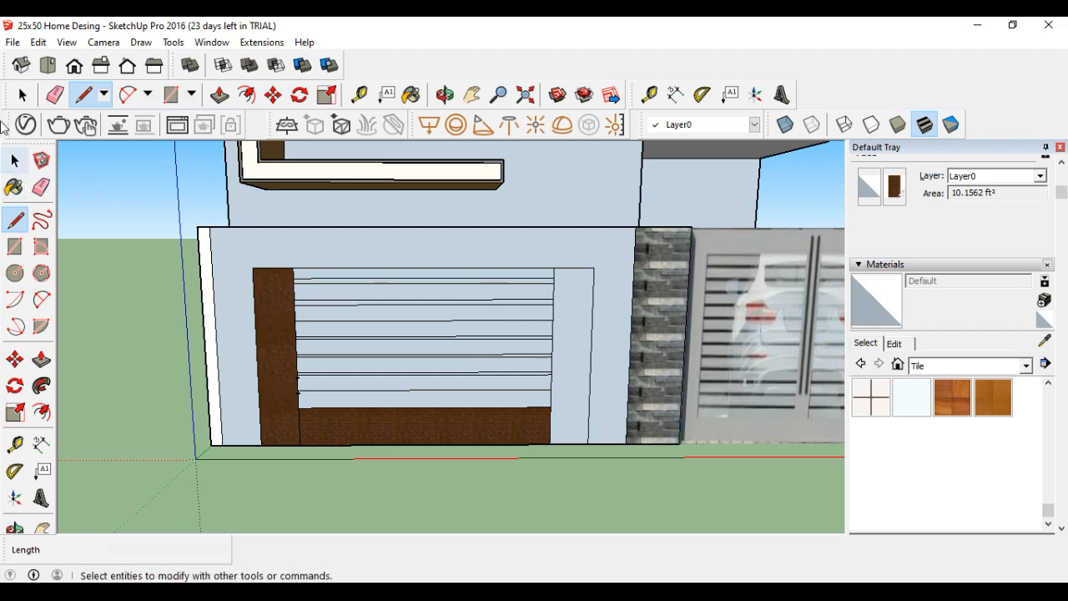
pyautogui.click(12, 42)
pyautogui.click(44, 265)
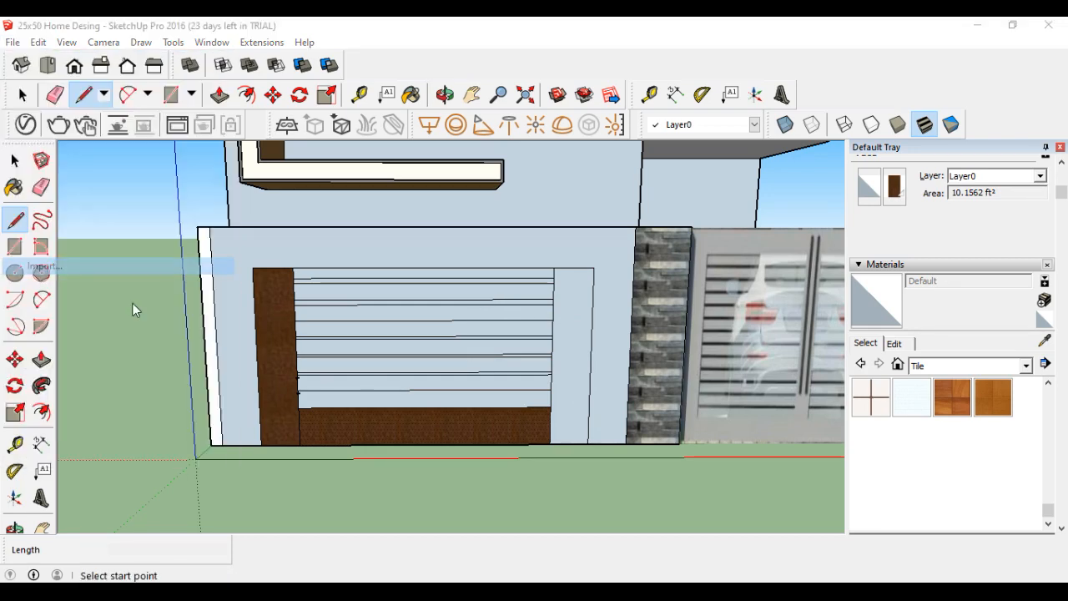
pyautogui.scroll(-4, 513, 353)
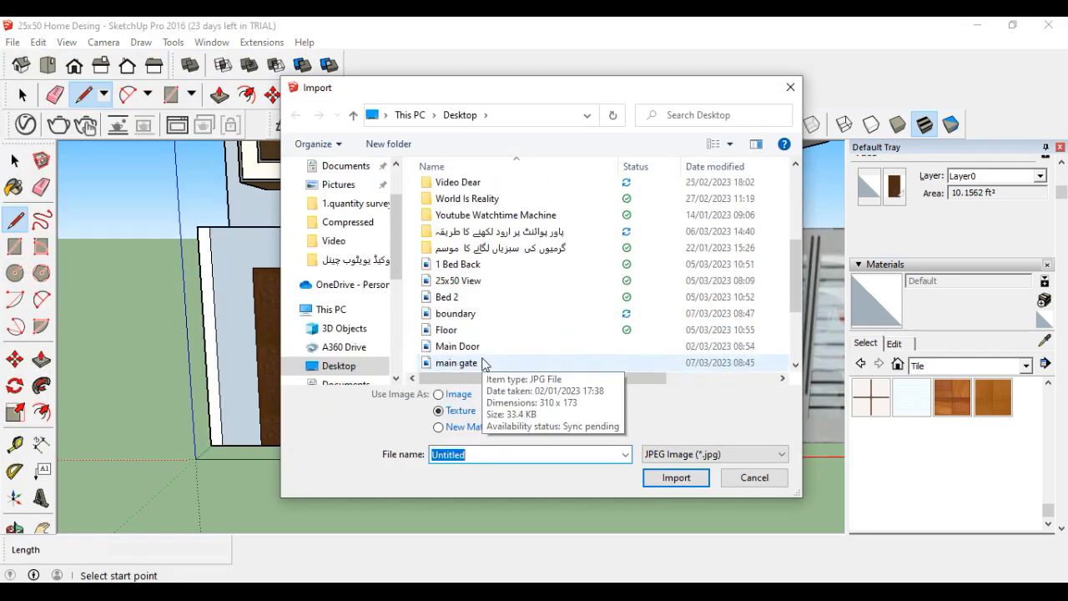
pyautogui.click(456, 313)
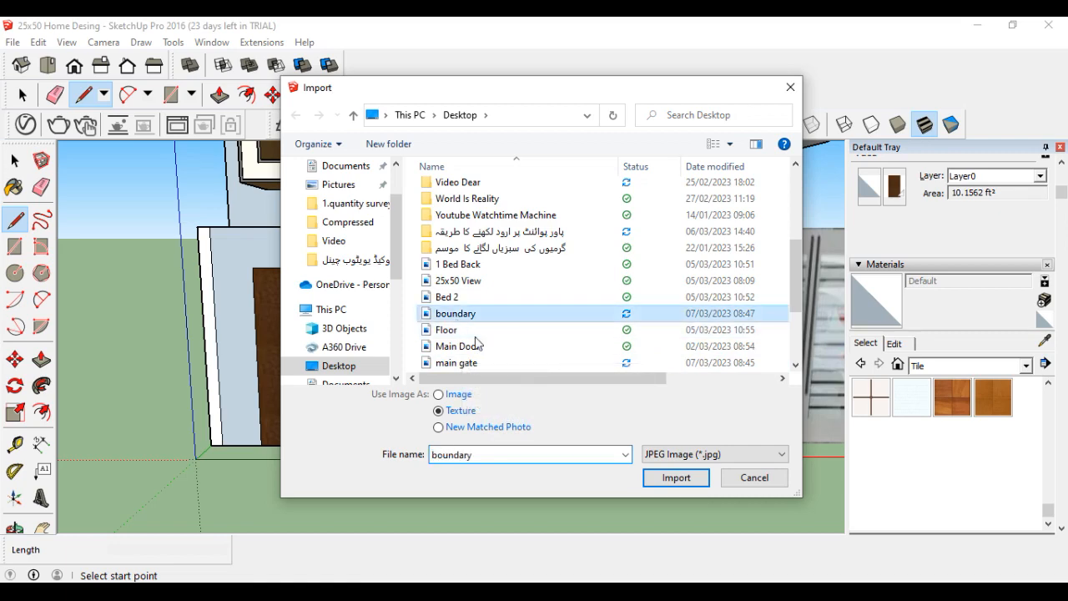
pyautogui.click(666, 479)
pyautogui.scroll(2, 584, 438)
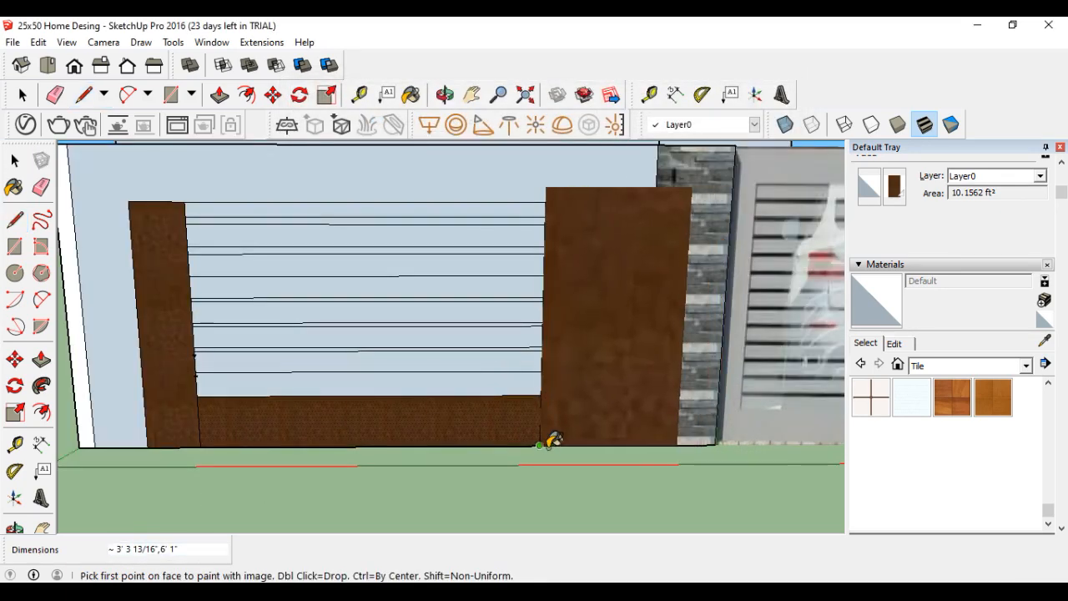
pyautogui.click(547, 442)
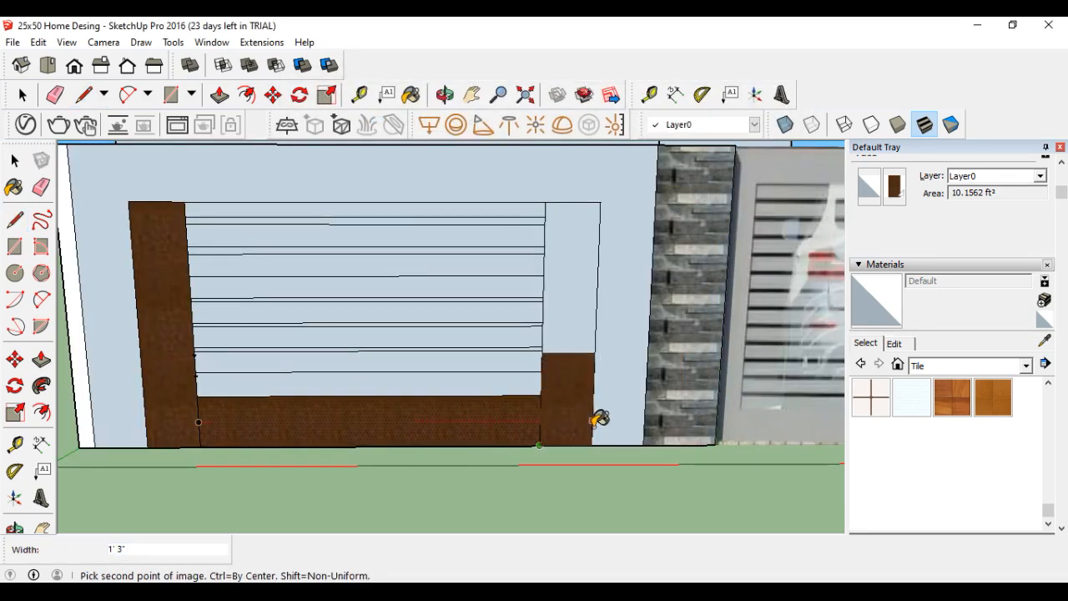
pyautogui.press('l')
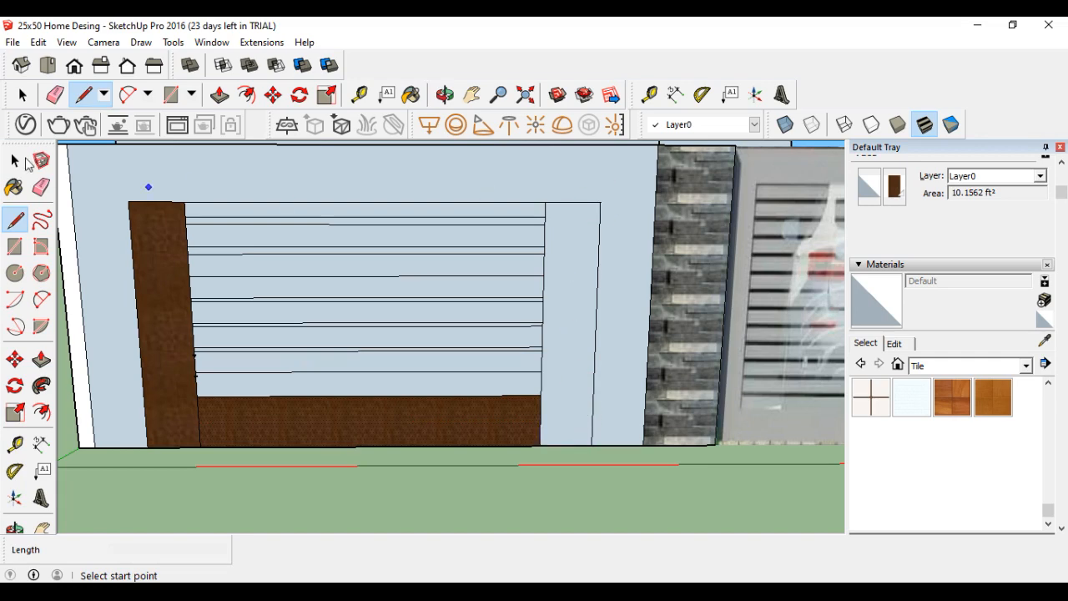
# Try to import the boundary image as a texture onto the panel's right side strip, and undo the resulting paint on the surrounding wall.
pyautogui.click(12, 41)
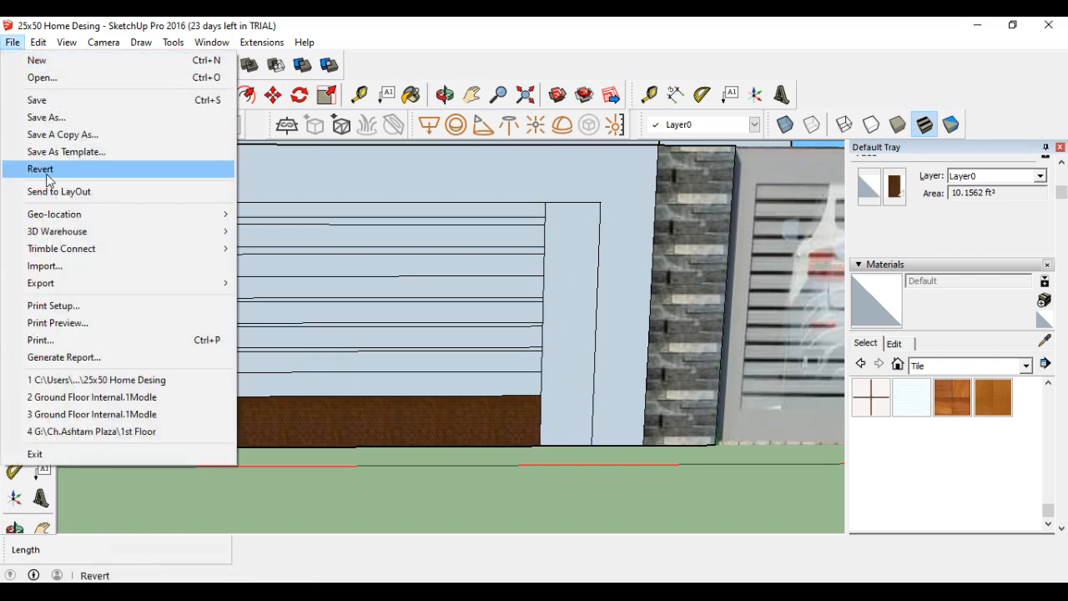
pyautogui.click(46, 266)
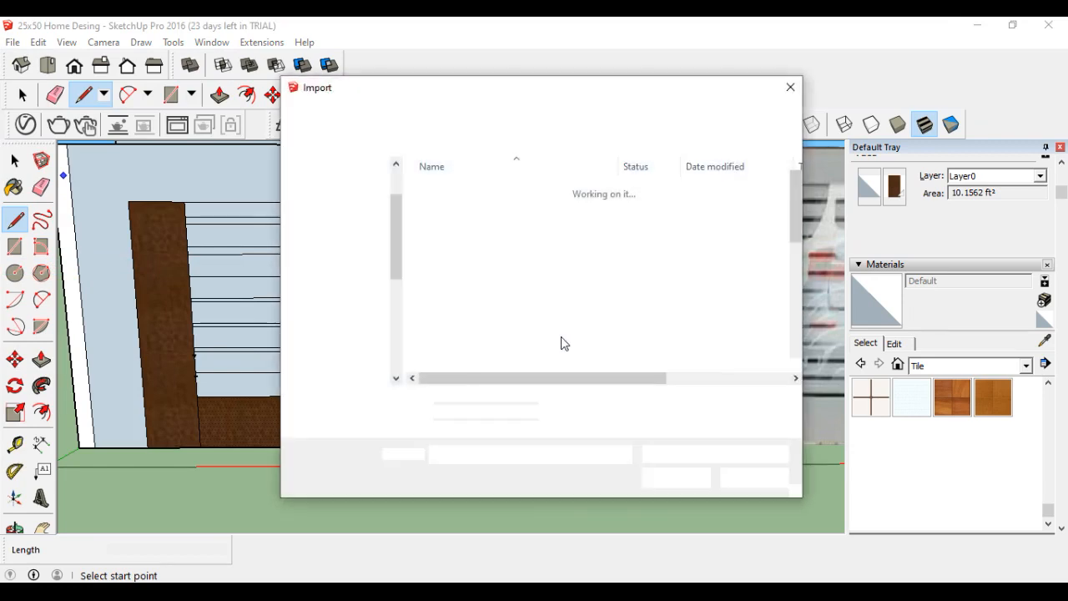
pyautogui.scroll(-4, 484, 326)
pyautogui.click(456, 264)
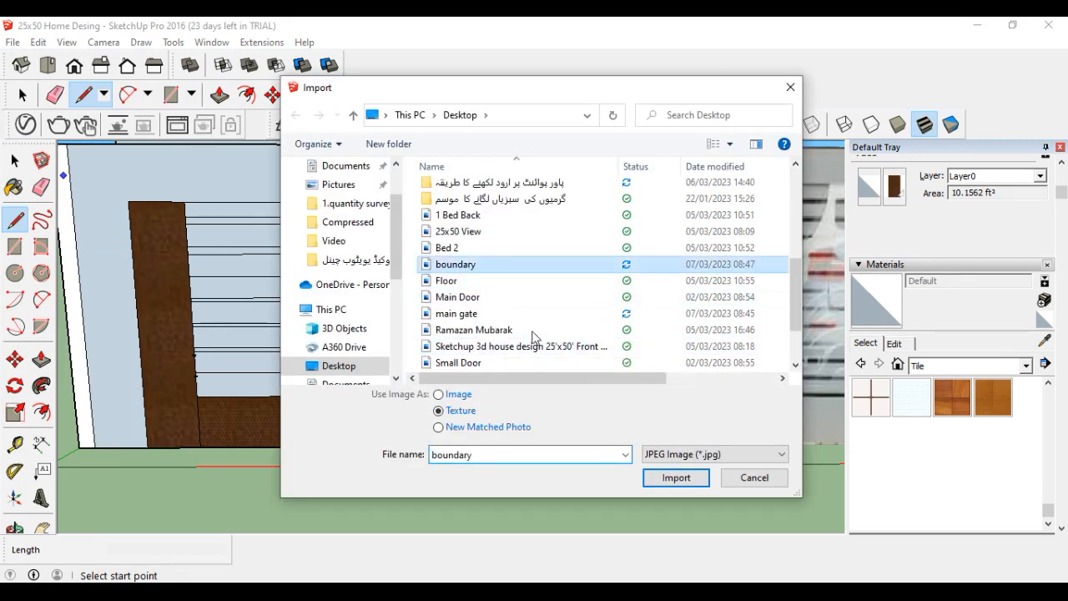
pyautogui.click(675, 479)
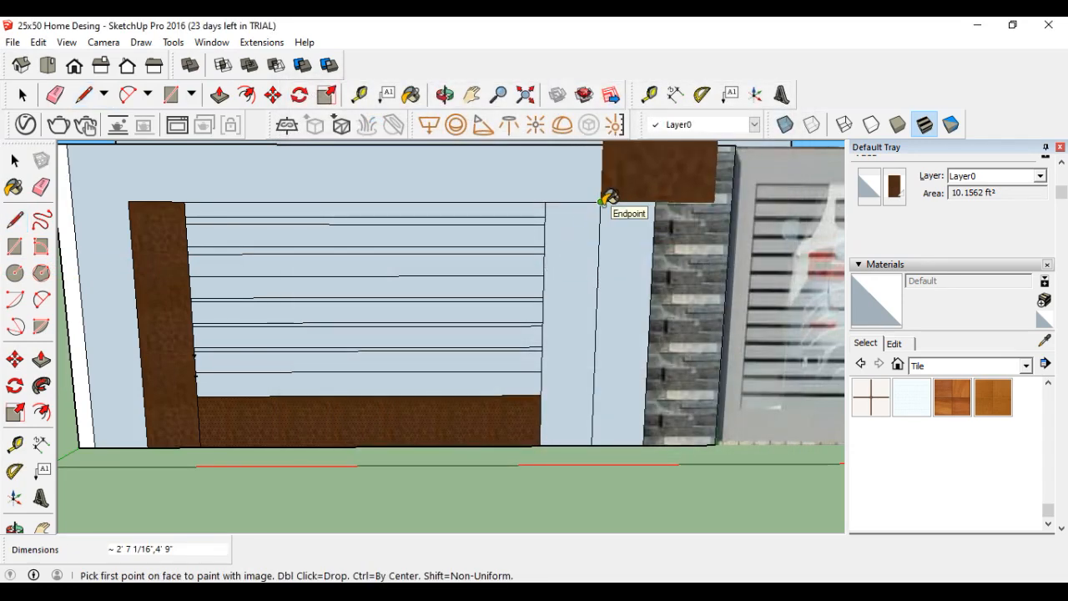
pyautogui.click(603, 201)
pyautogui.click(544, 274)
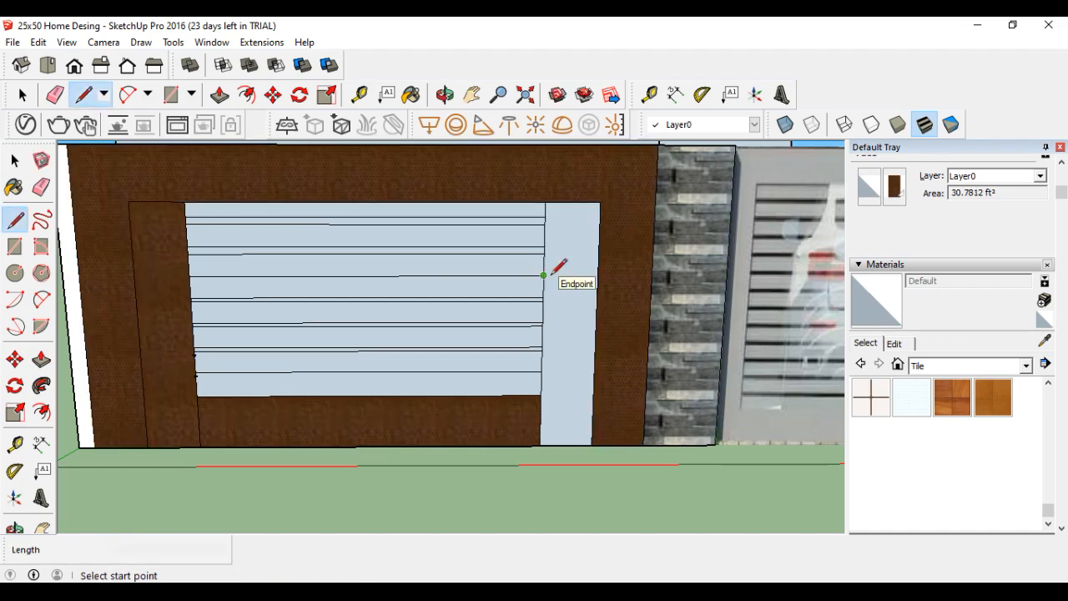
pyautogui.hotkey('ctrl', 'z')
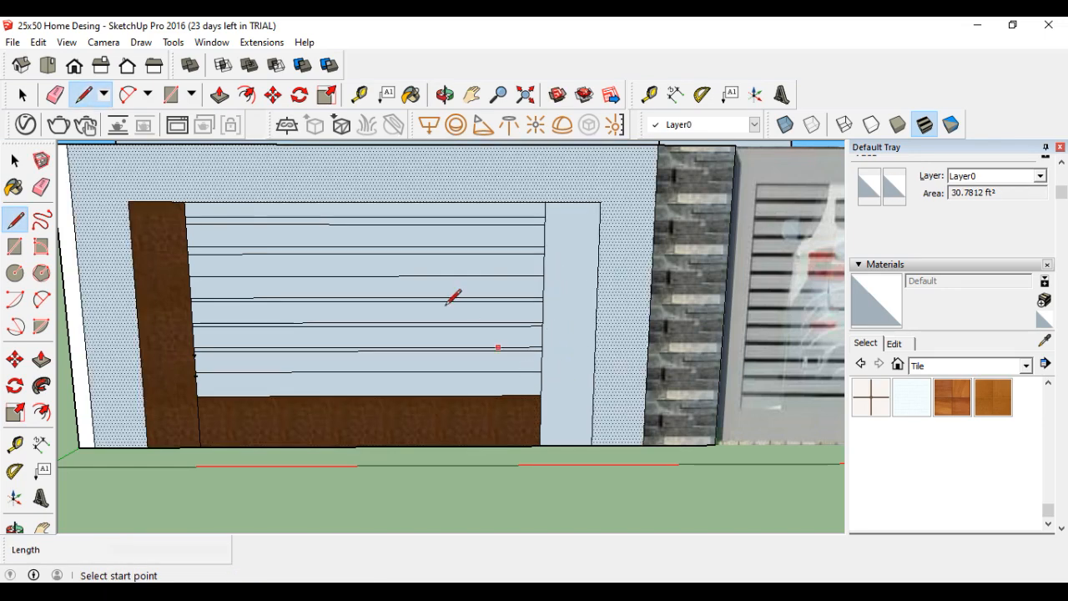
# Copy the textured left side strip and paste it over the panel's blank right side strip, aligned to its lower-left corner.
pyautogui.click(23, 94)
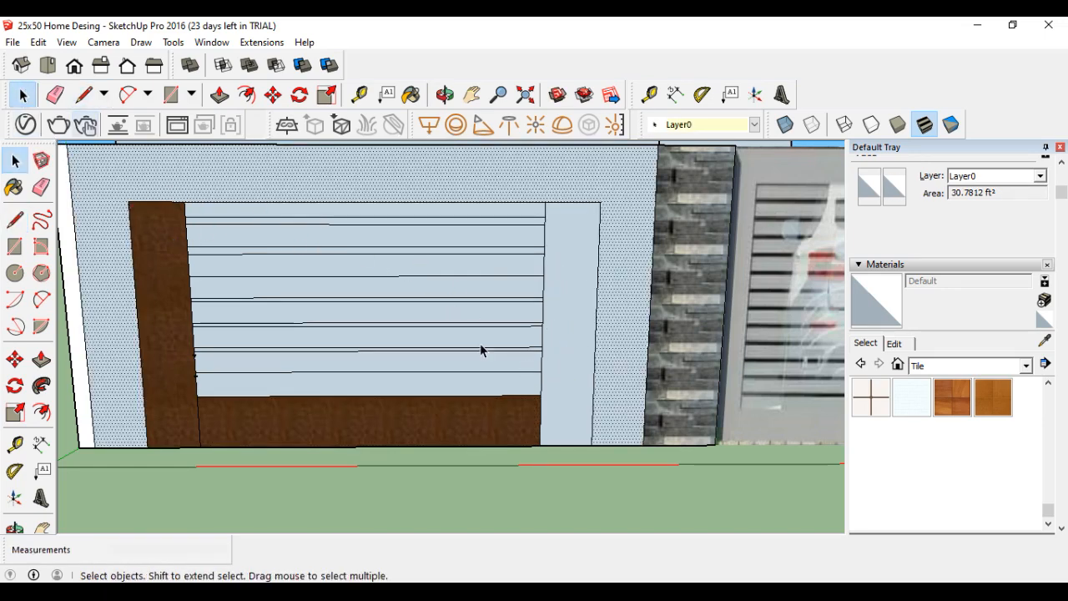
pyautogui.click(528, 424)
pyautogui.hotkey('ctrl', 'z')
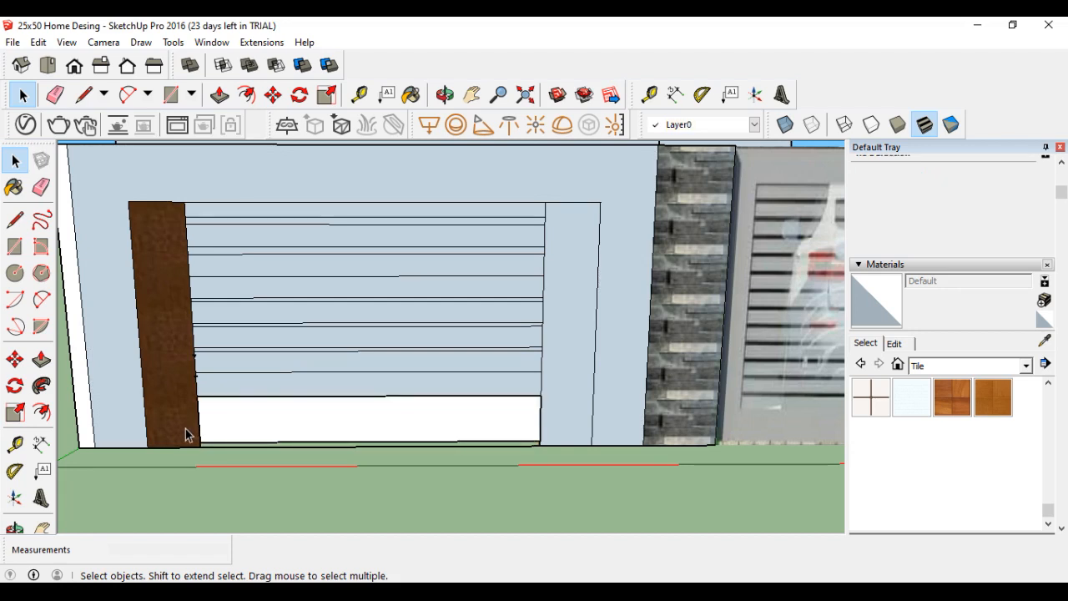
pyautogui.click(186, 434)
pyautogui.hotkey('ctrl', 'y')
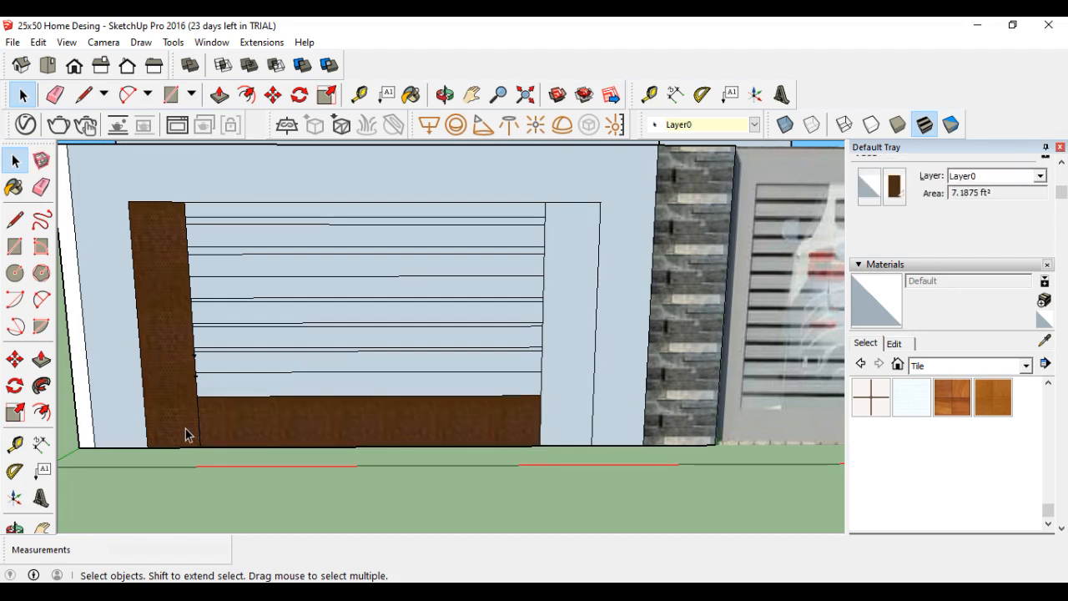
pyautogui.hotkey('ctrl', 'v')
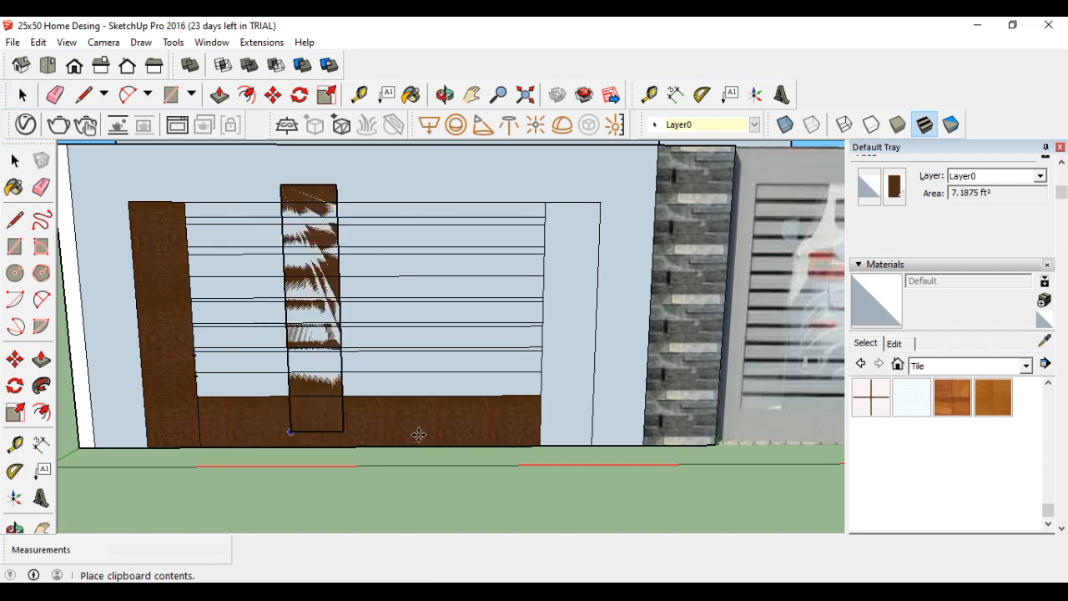
pyautogui.click(544, 446)
pyautogui.press('m')
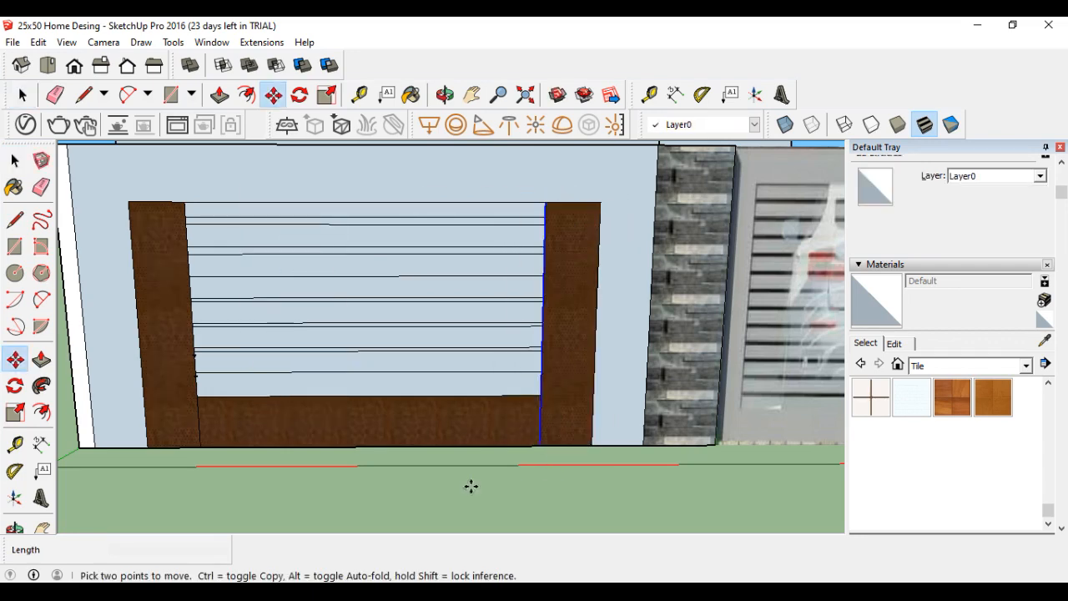
# Delete the brown bottom band between the side strips and redraw it as a plain 8' 1 1/2" by 1' 3" rectangle.
pyautogui.scroll(-3, 468, 480)
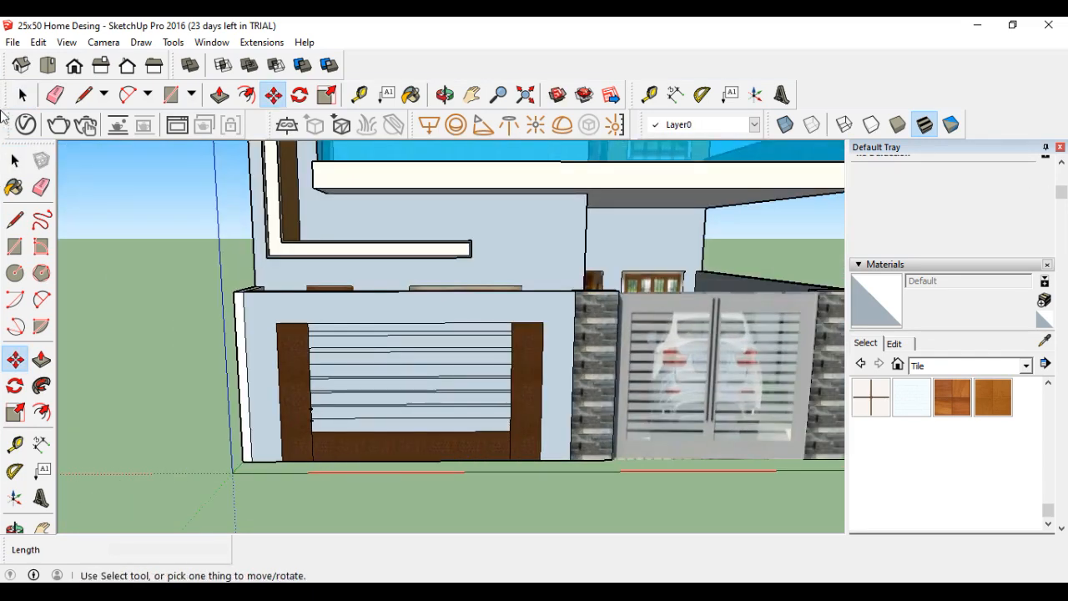
pyautogui.press('space')
pyautogui.click(387, 443)
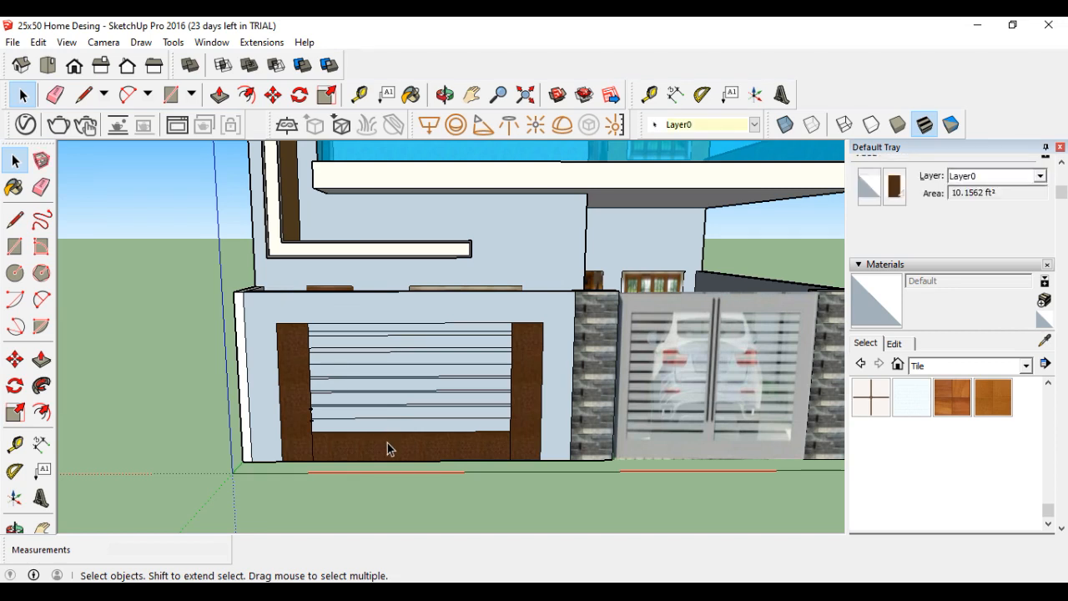
pyautogui.press('Delete')
pyautogui.scroll(3, 353, 453)
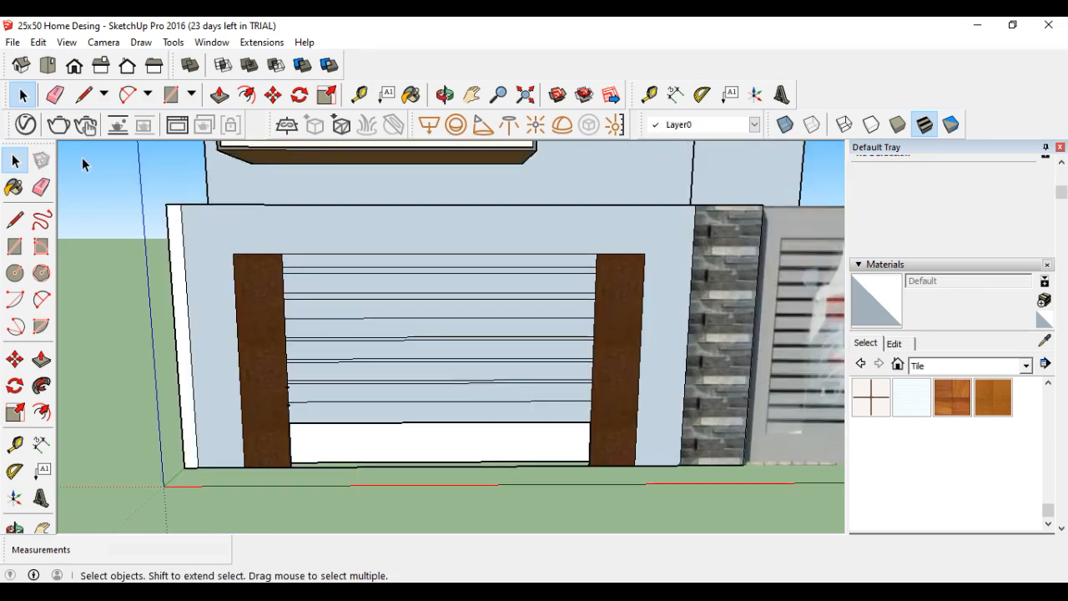
pyautogui.click(170, 94)
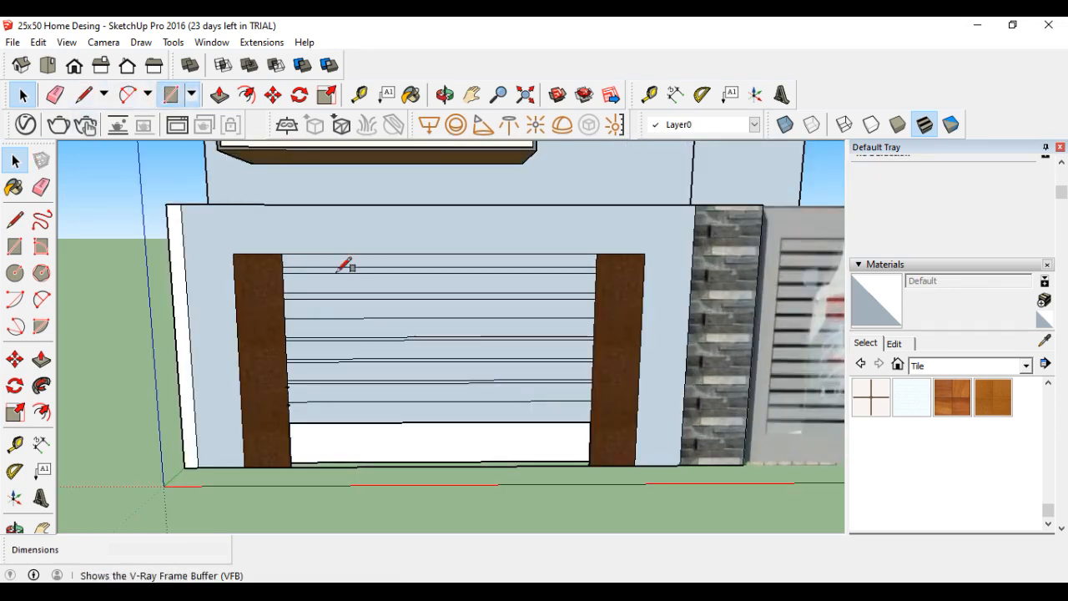
pyautogui.click(590, 466)
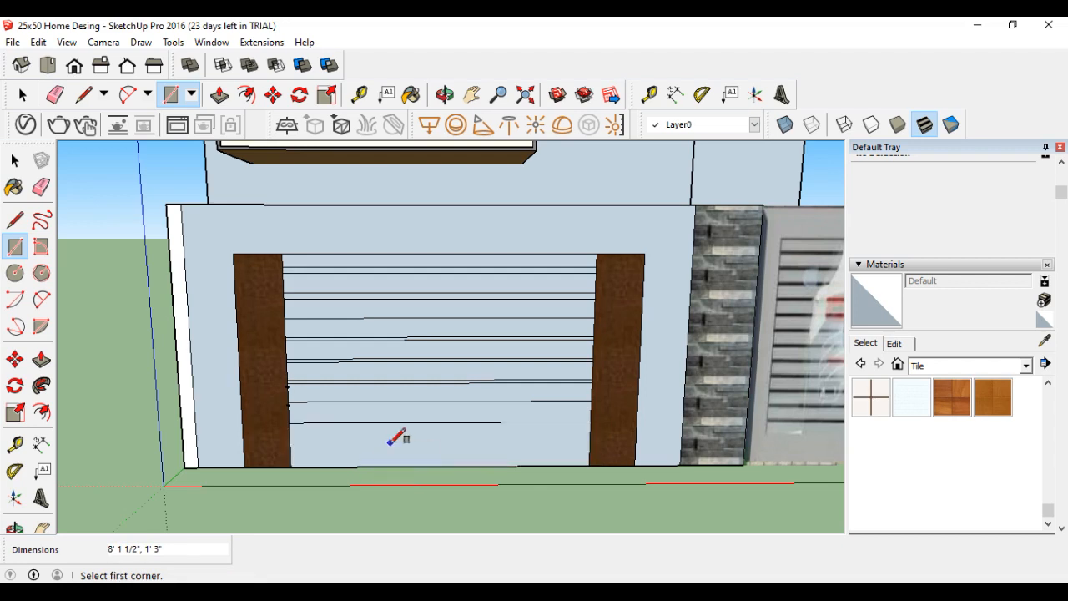
# Try to open the uppermost wide band between the slat lines by pushing it in about 1' 1 3/8" and removing its back face.
pyautogui.scroll(1, 330, 285)
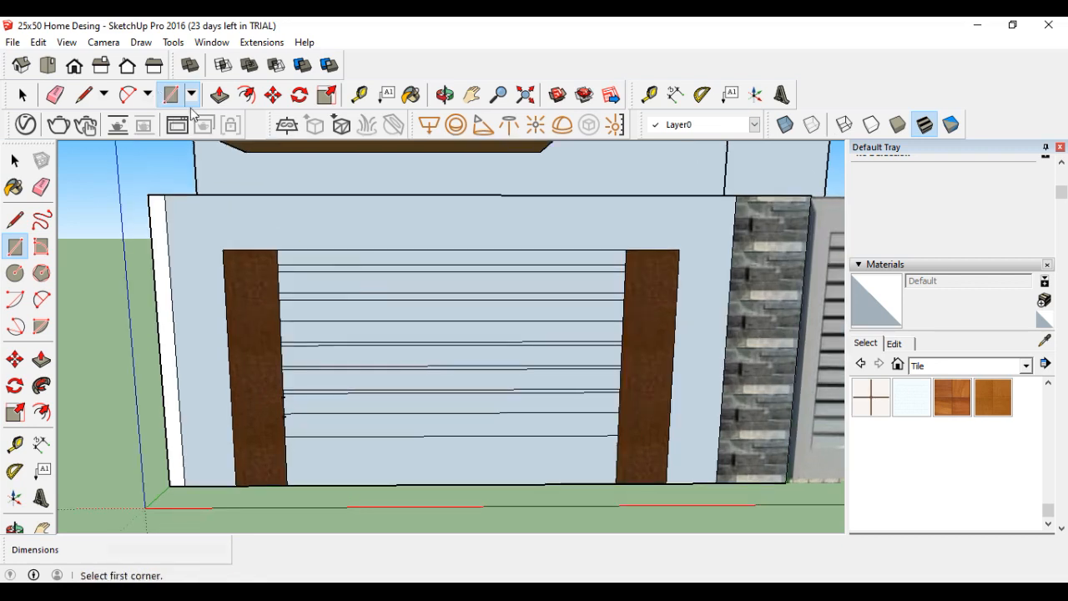
pyautogui.click(220, 94)
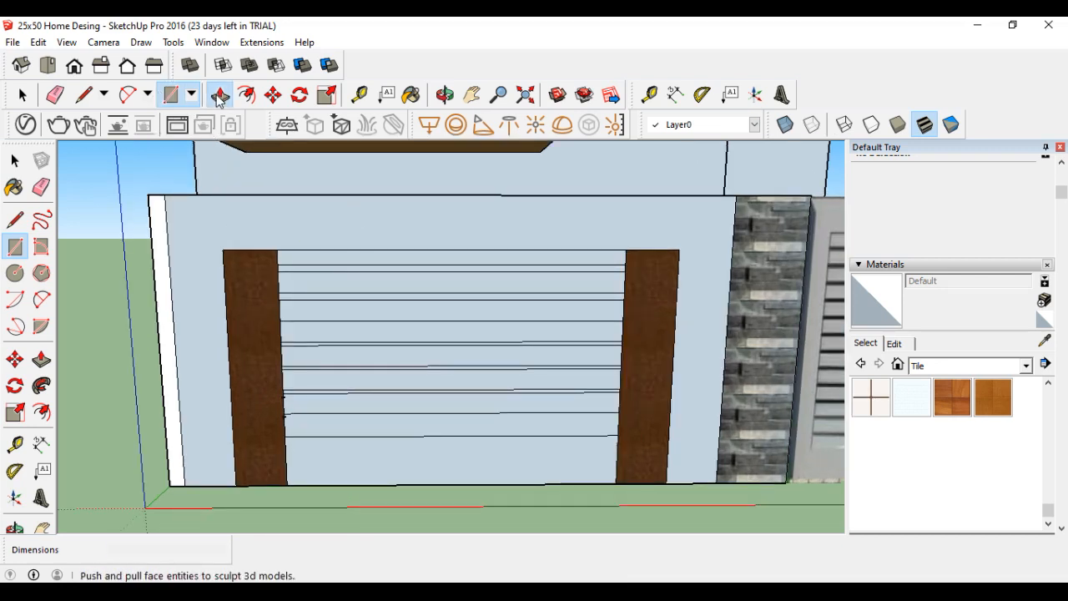
pyautogui.click(354, 283)
pyautogui.click(342, 283)
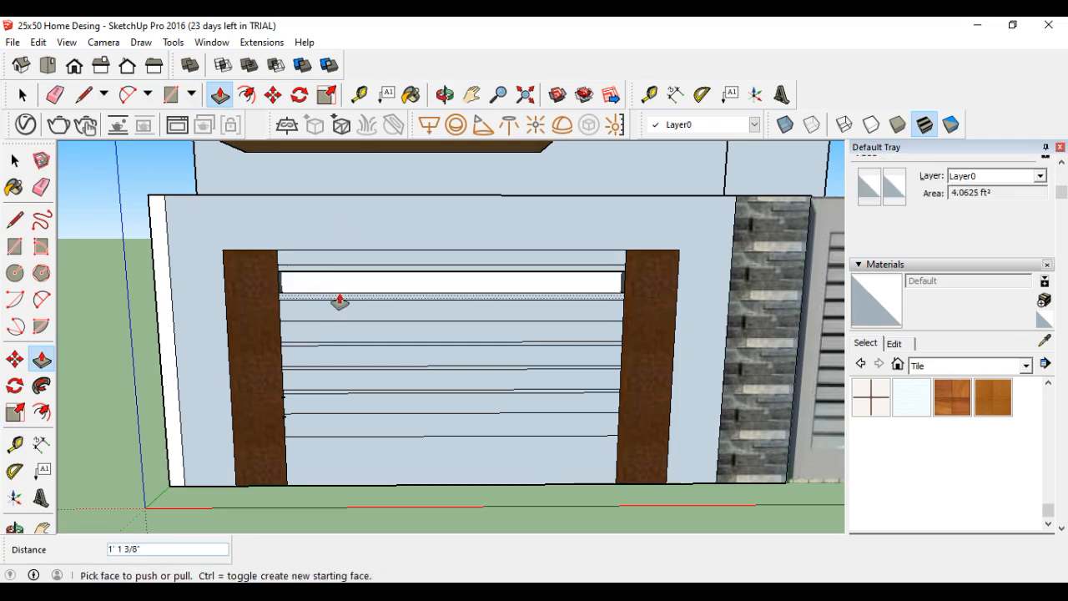
pyautogui.click(22, 95)
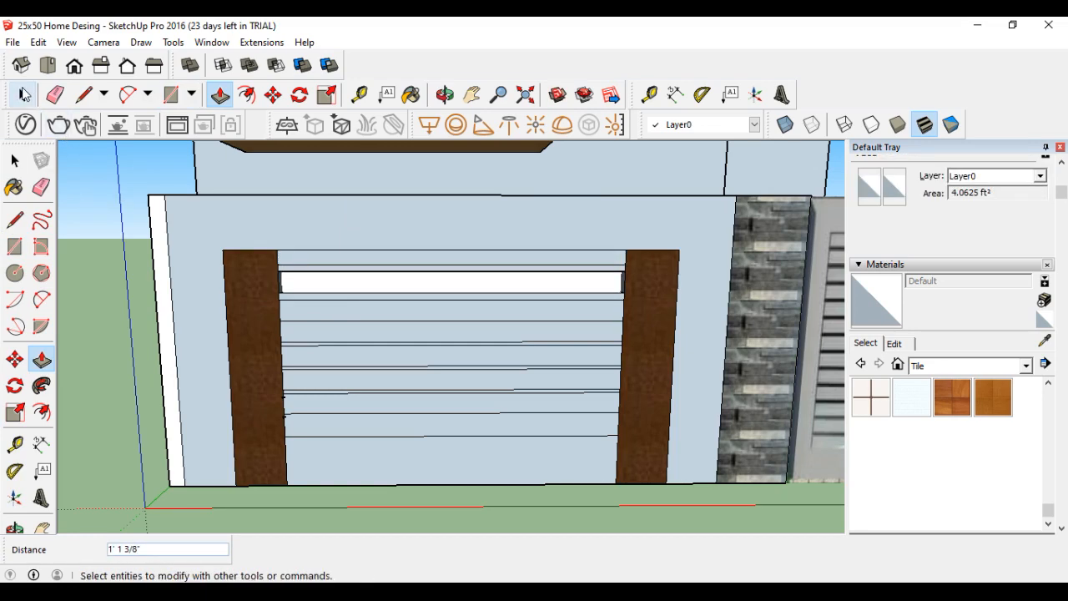
pyautogui.click(379, 291)
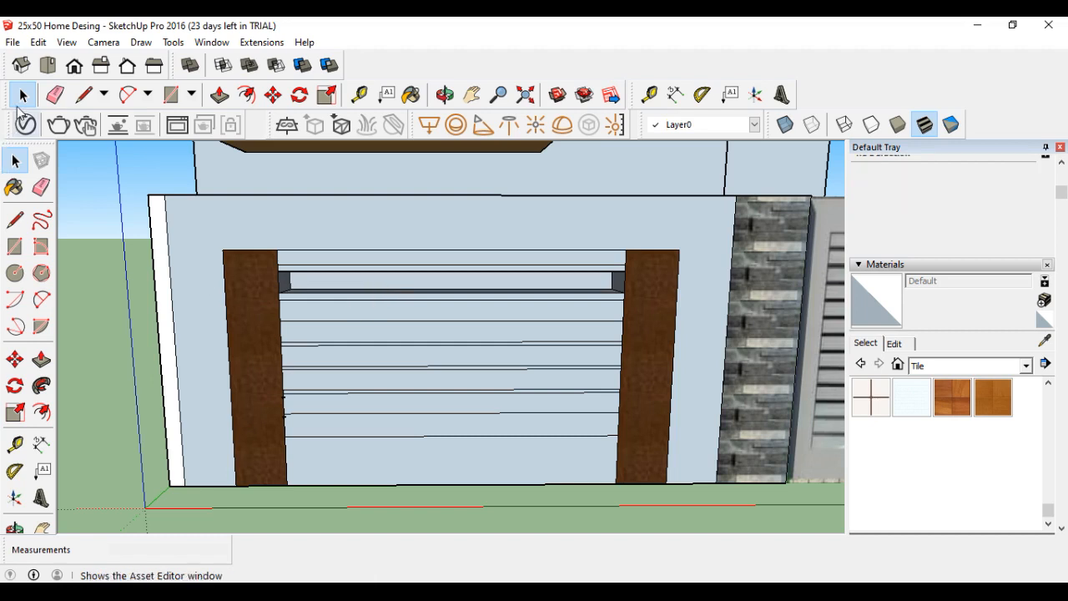
# Try to push the second wide band 4' 1" into the wall, and undo the openings made in both upper bands.
pyautogui.click(219, 94)
pyautogui.click(392, 307)
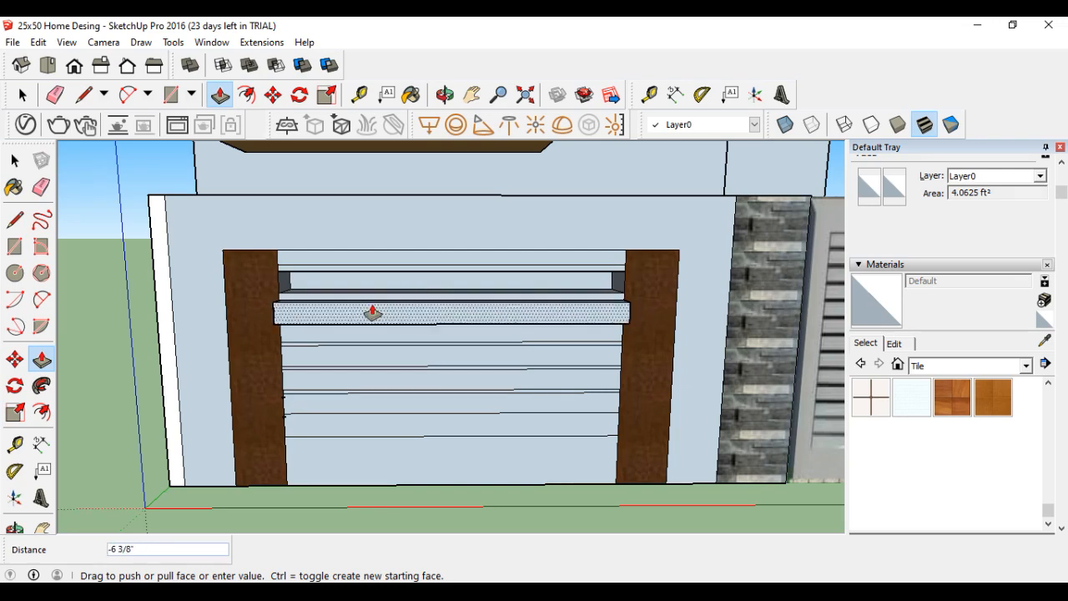
pyautogui.click(399, 302)
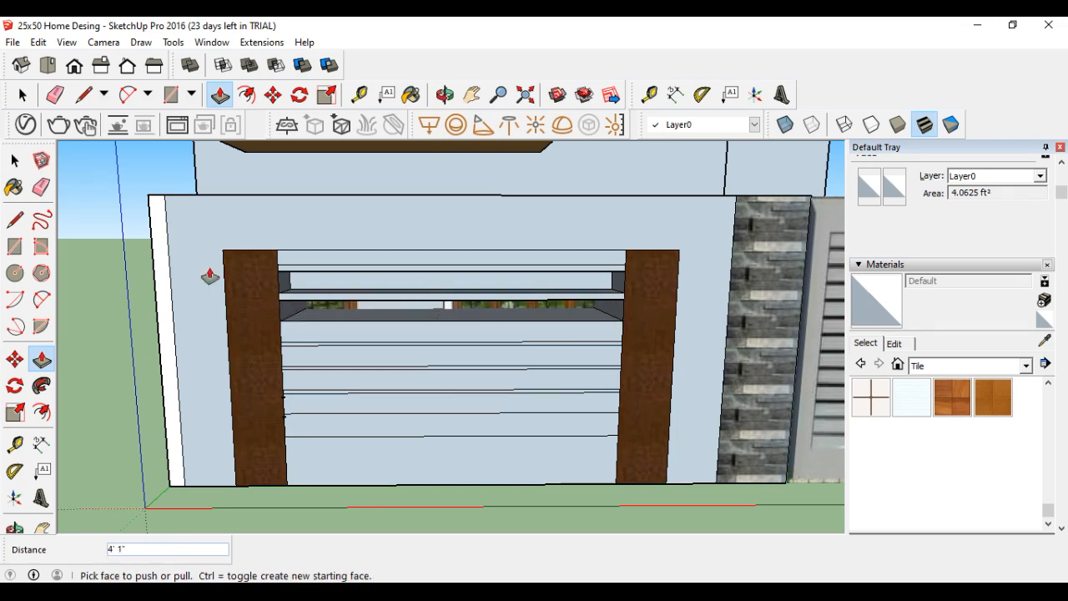
pyautogui.scroll(2, 298, 300)
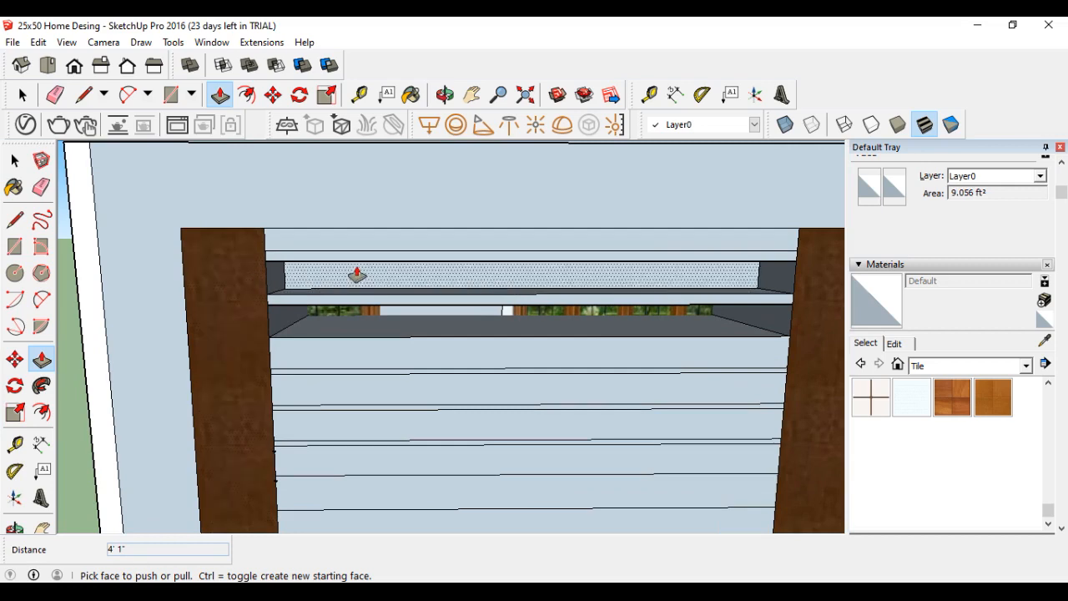
pyautogui.scroll(-4, 408, 291)
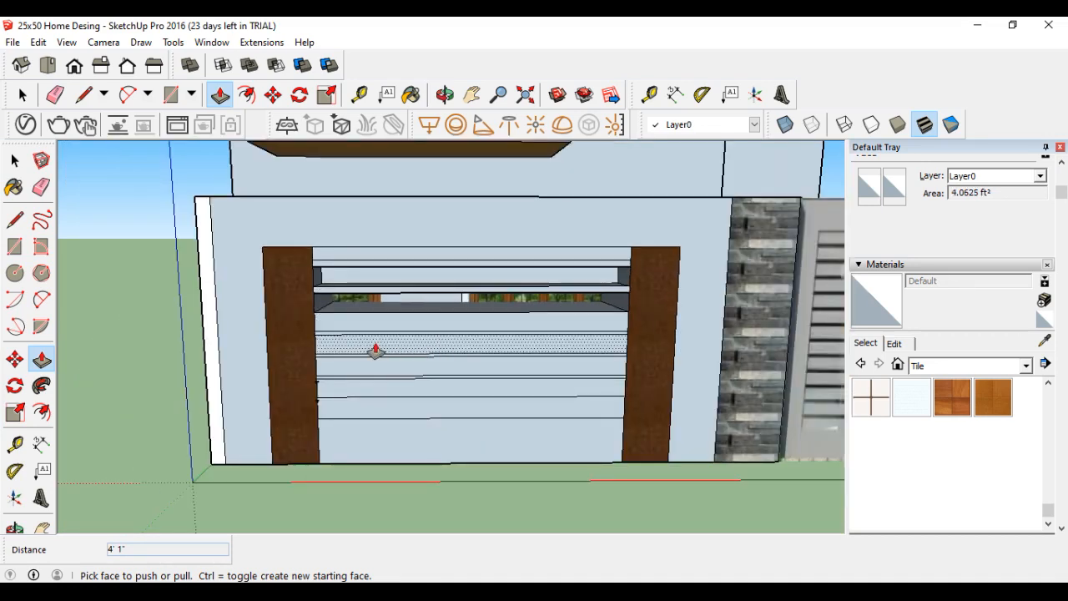
pyautogui.hotkey('ctrl', 'z')
pyautogui.hotkey('ctrl', 'z')
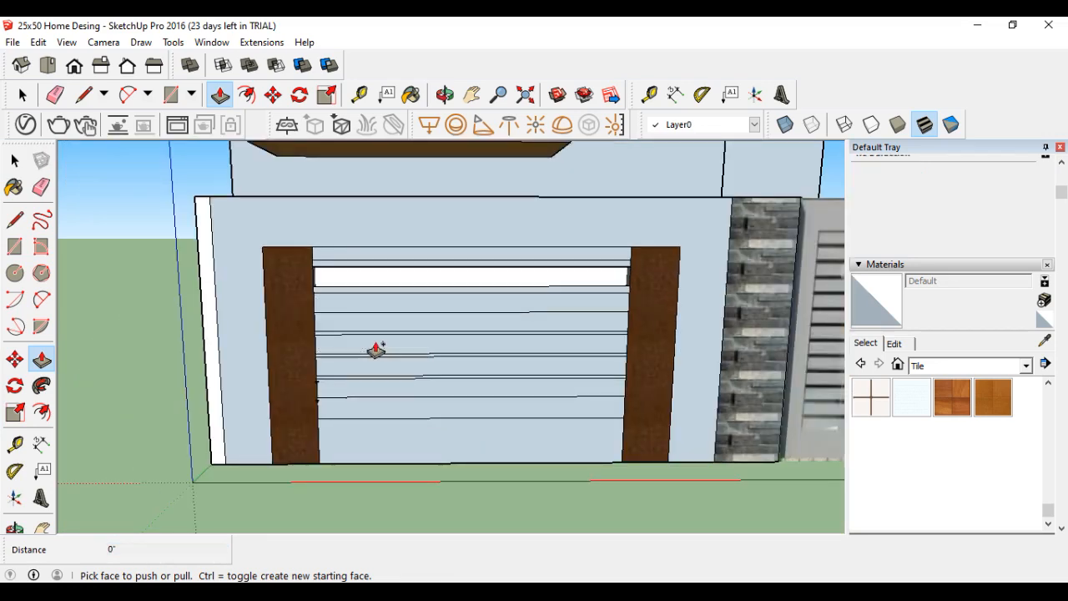
pyautogui.hotkey('ctrl', 'z')
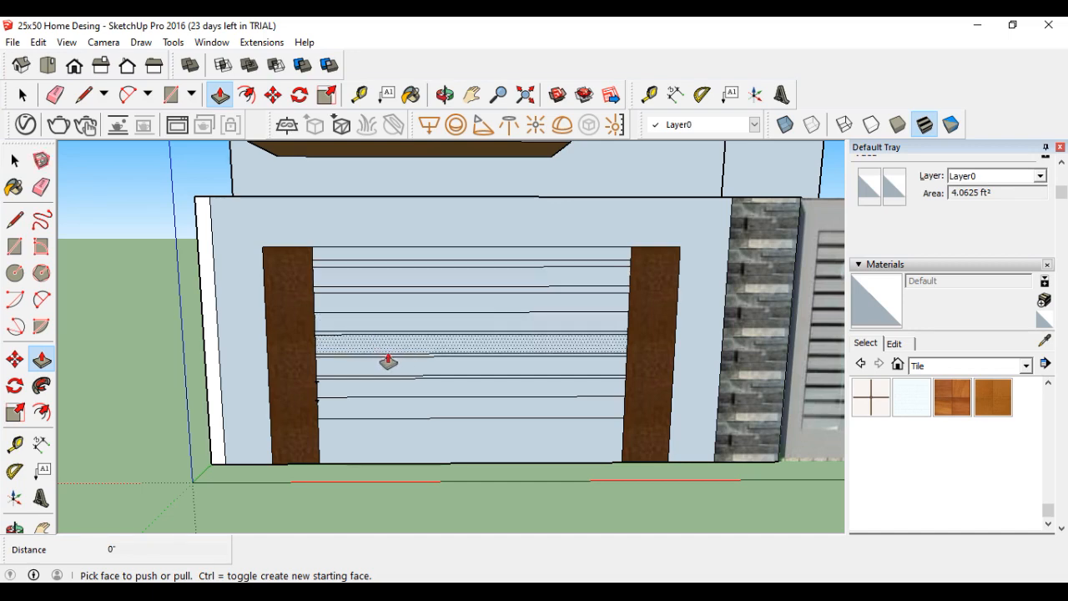
# Check the slat panel in the reference image in Paint, and paint the wide slat directly above the bottom band with Color M03.
pyautogui.click(678, 590)
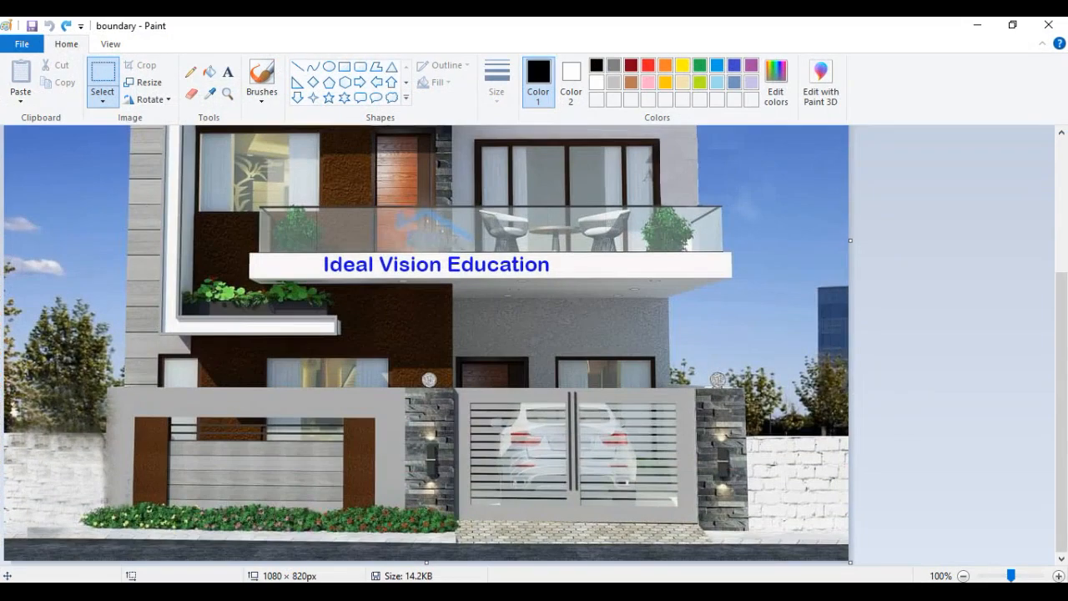
pyautogui.click(678, 590)
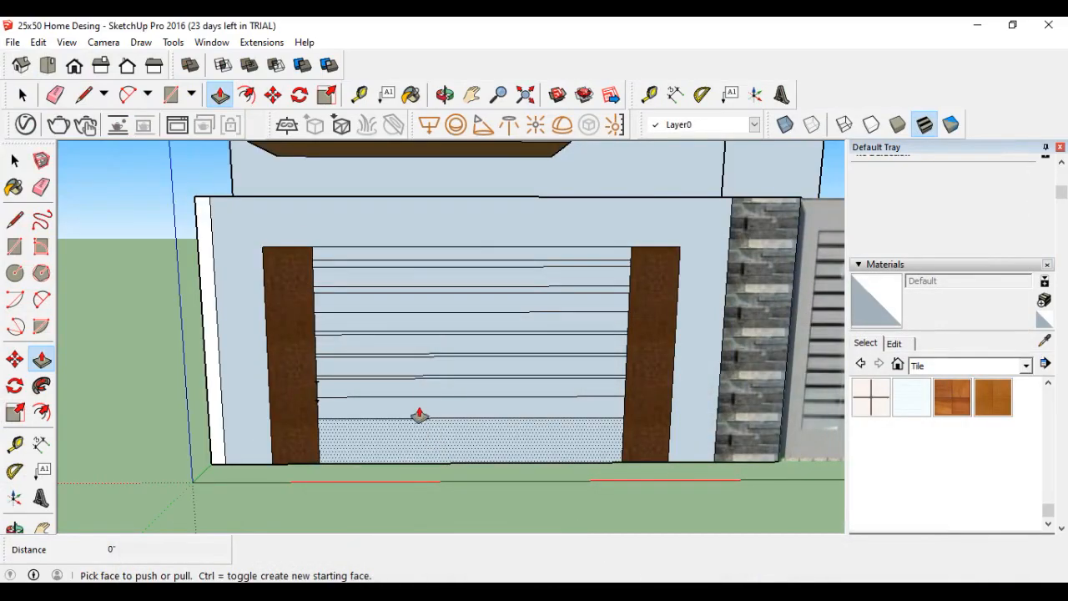
pyautogui.click(1025, 365)
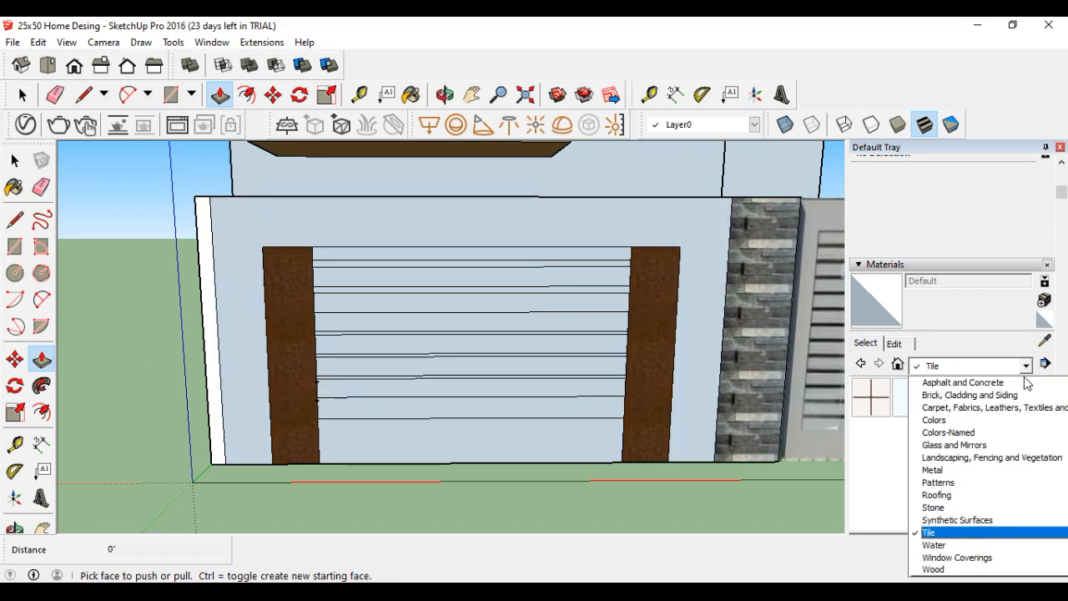
pyautogui.click(935, 420)
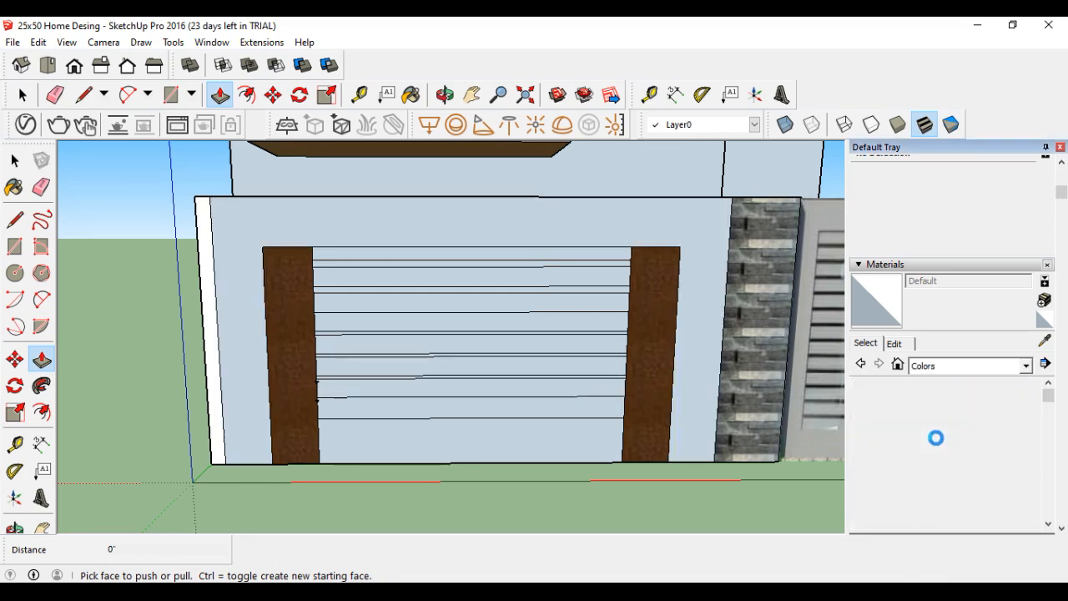
pyautogui.scroll(-10, 930, 469)
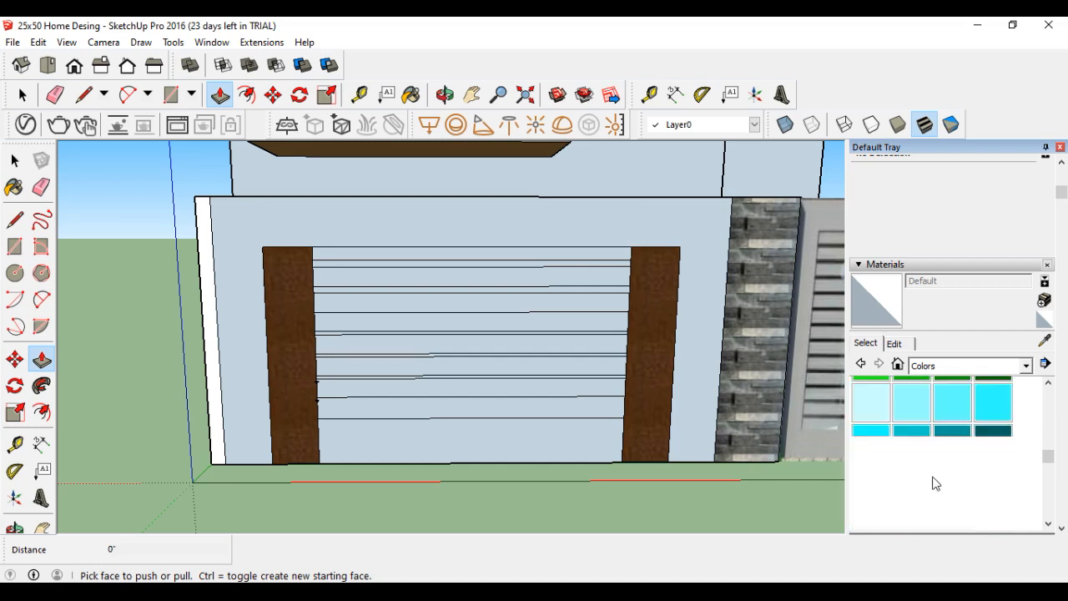
pyautogui.scroll(-3, 916, 479)
pyautogui.scroll(5, 931, 463)
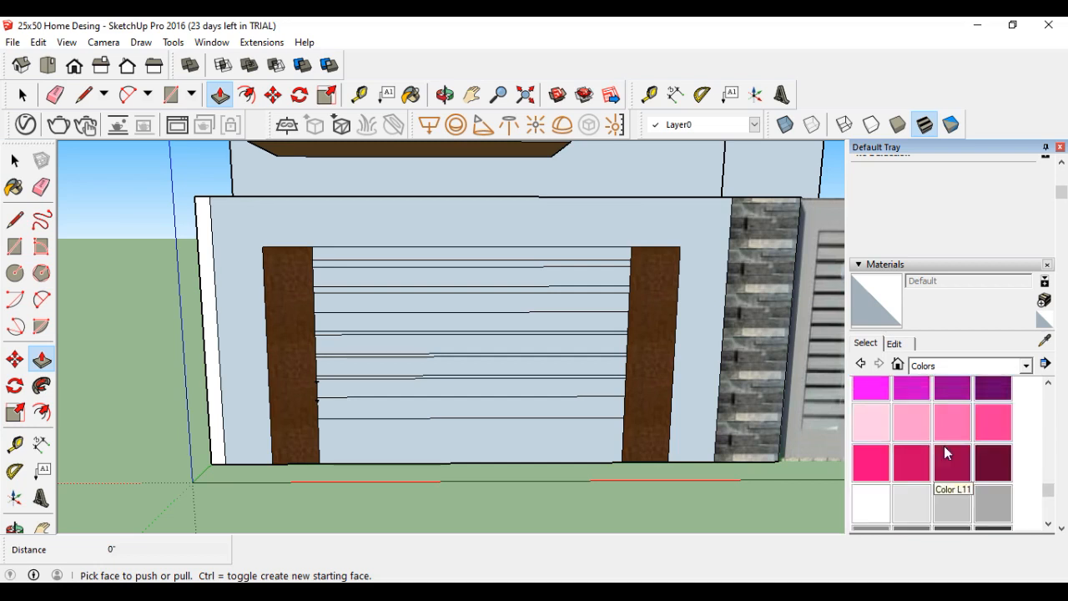
pyautogui.click(951, 516)
pyautogui.click(993, 505)
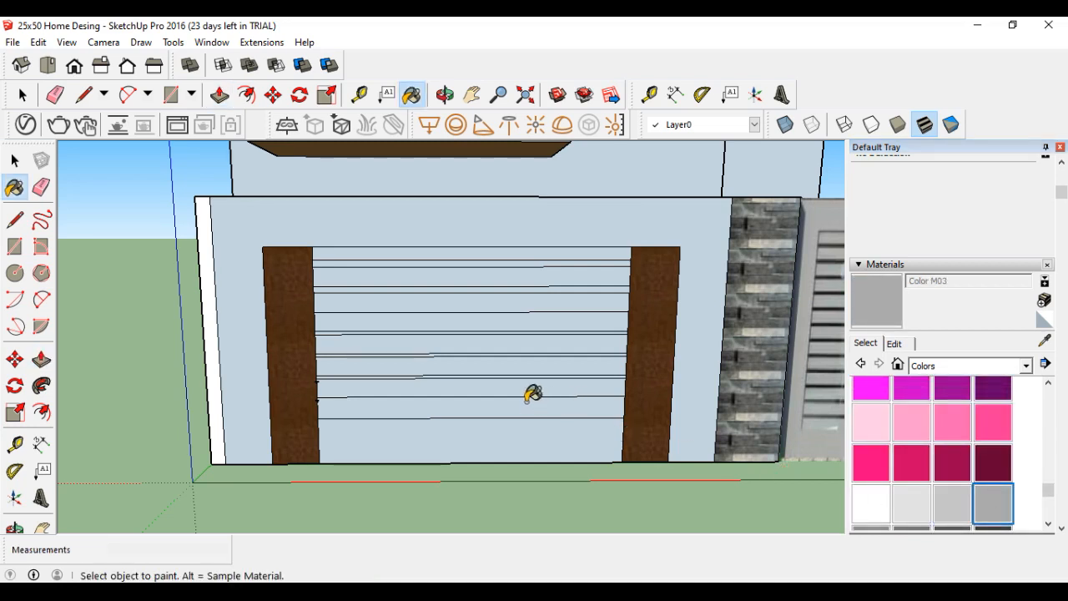
pyautogui.click(536, 407)
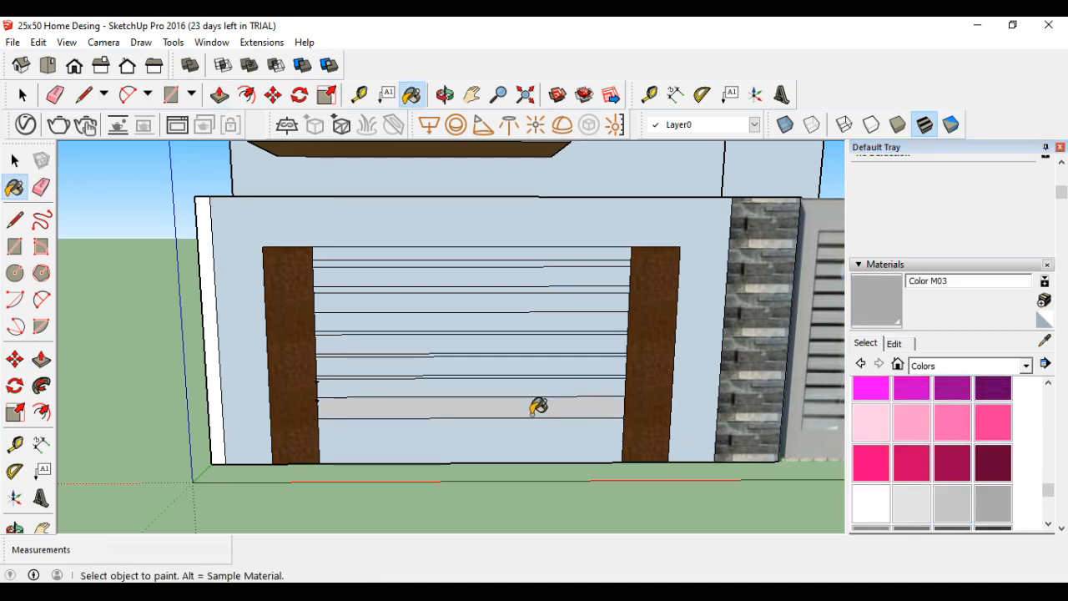
# Paint the wide slat directly above the bottom band with the darker grey Color M05.
pyautogui.click(993, 502)
pyautogui.click(532, 403)
pyautogui.moveTo(1053, 489); pyautogui.dragTo(1049, 492)
pyautogui.click(904, 497)
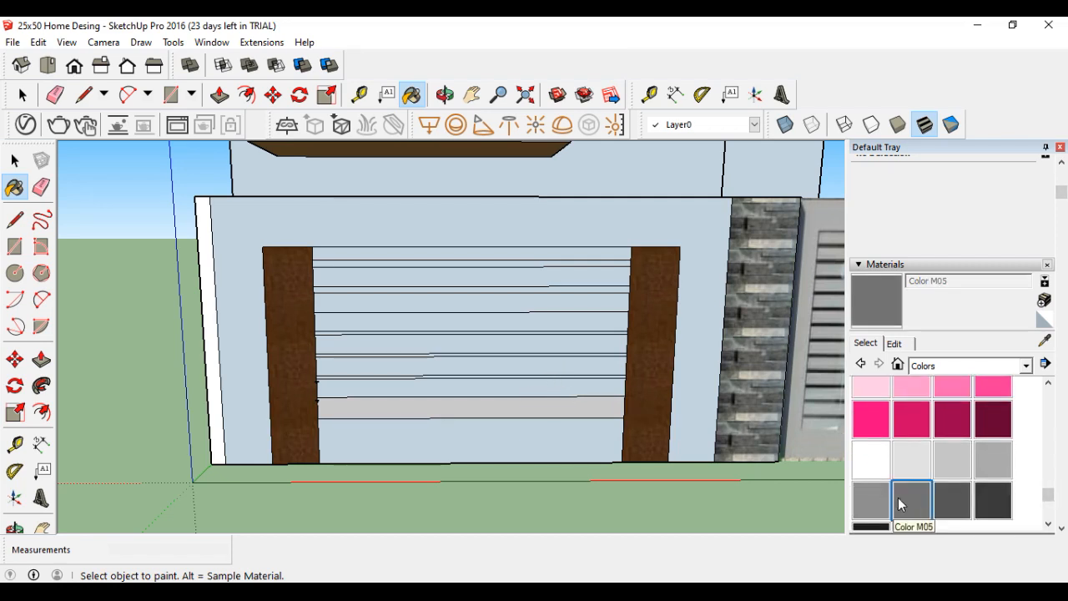
pyautogui.click(540, 406)
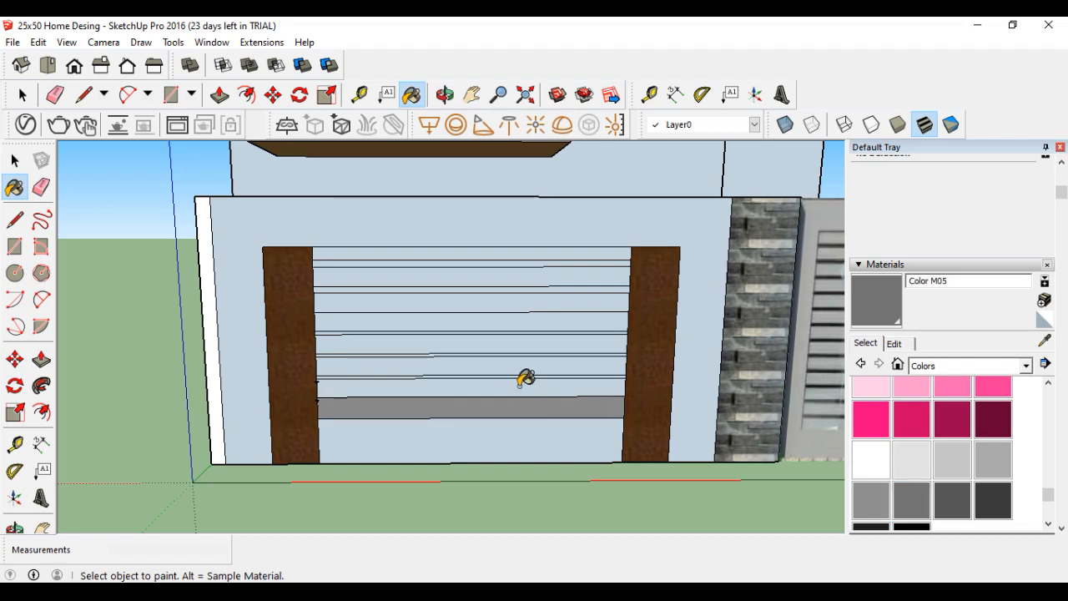
# Paint the next five wide slats above the lowest one with Color M05, leaving the narrow gaps between them unpainted.
pyautogui.click(522, 386)
pyautogui.click(475, 364)
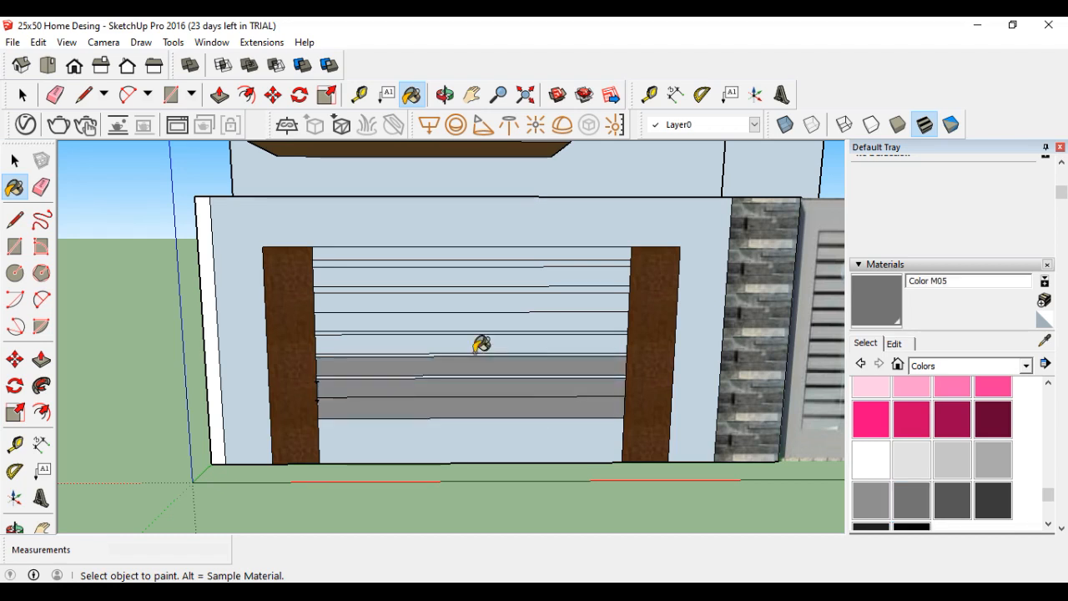
pyautogui.click(468, 342)
pyautogui.click(467, 322)
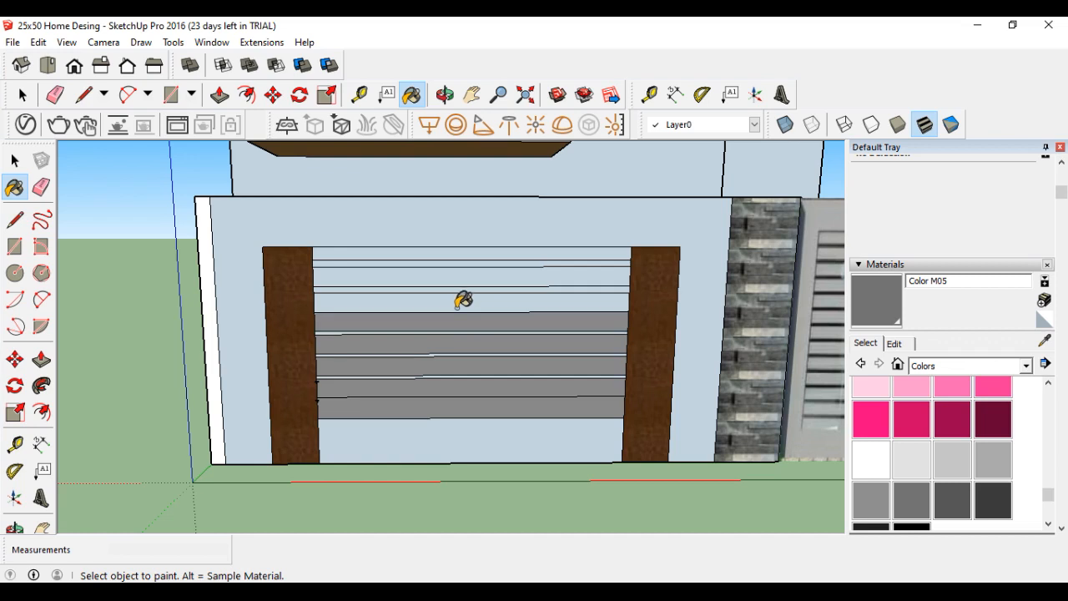
pyautogui.click(463, 299)
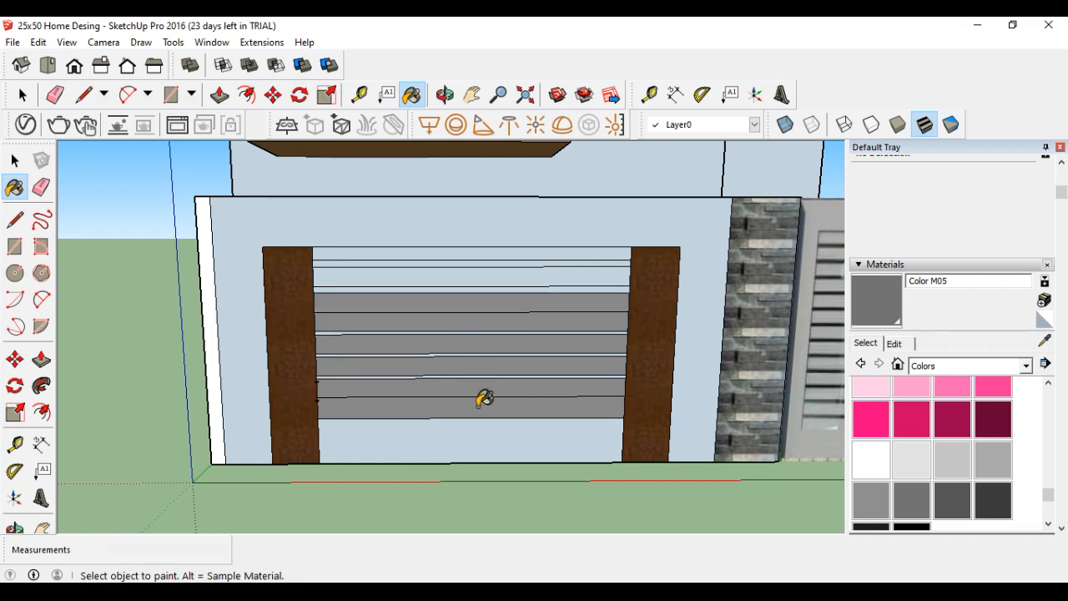
# Paint the bottom band between the brown side strips of the boundary wall panel with Color M05.
pyautogui.scroll(-2, 483, 428)
pyautogui.scroll(-1, 473, 436)
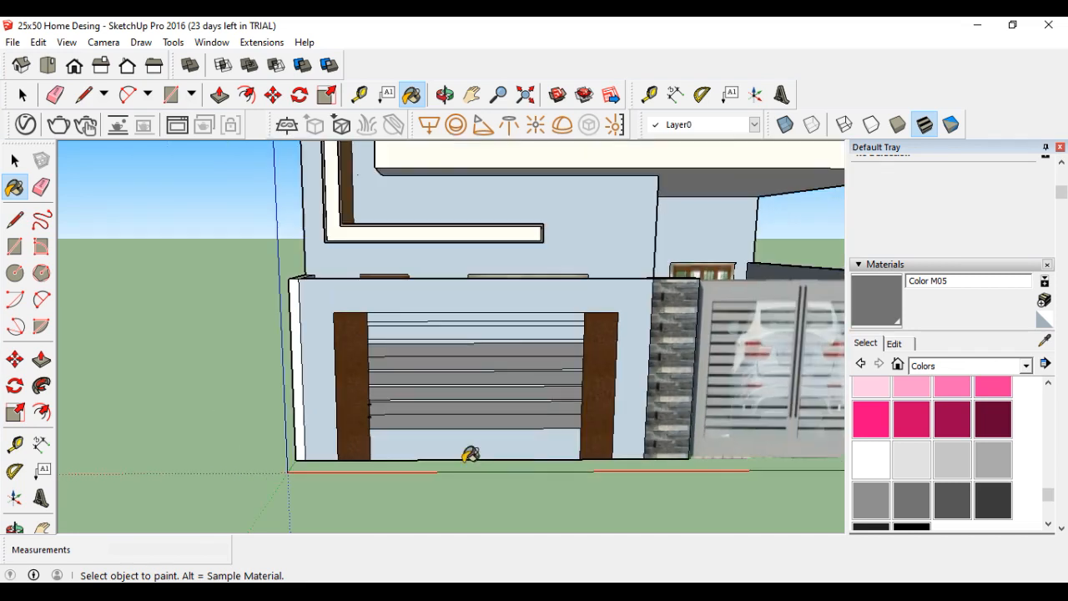
pyautogui.click(468, 447)
pyautogui.scroll(-3, 398, 495)
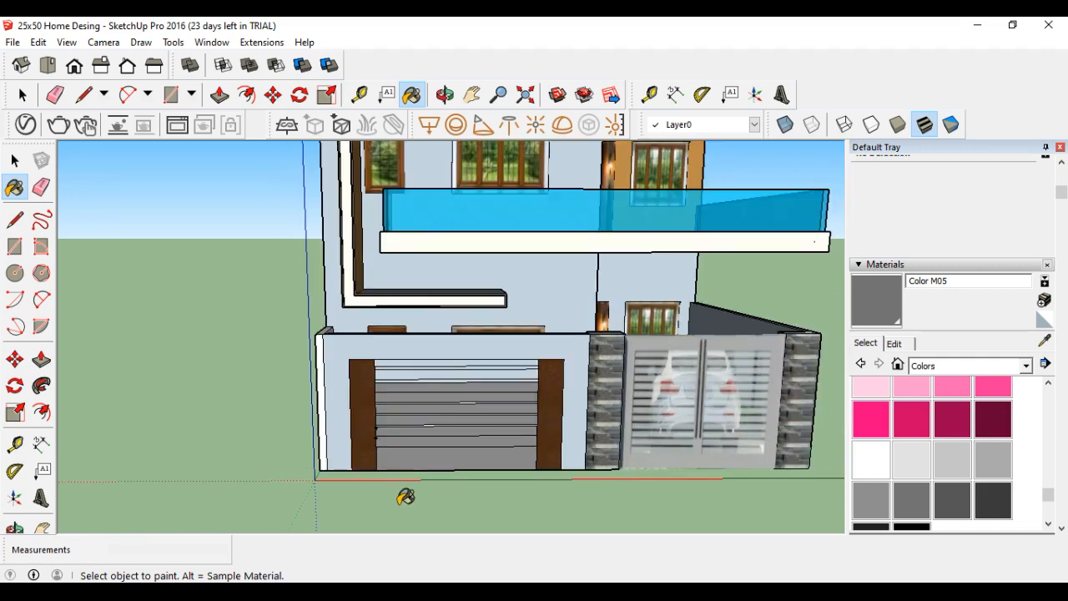
pyautogui.scroll(-1, 349, 491)
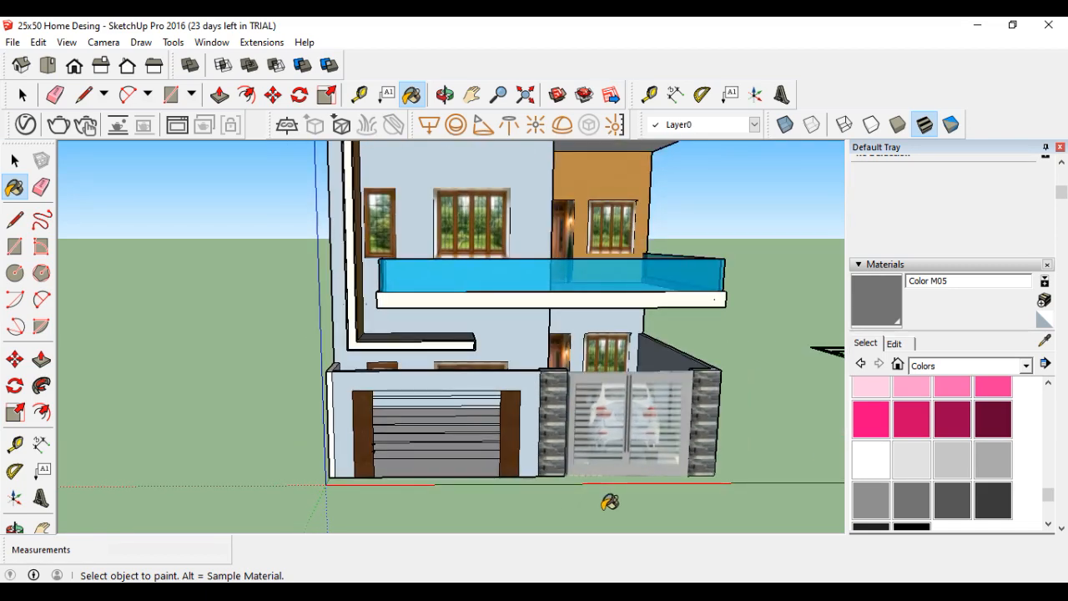
pyautogui.press('ctrl')
pyautogui.scroll(-1, 472, 505)
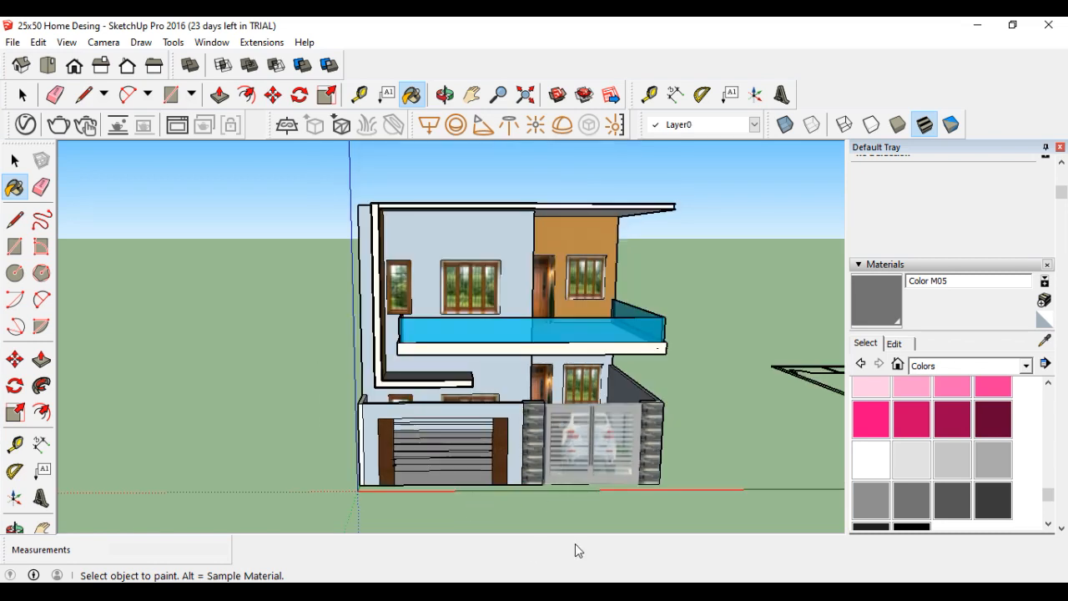
pyautogui.moveTo(704, 592)
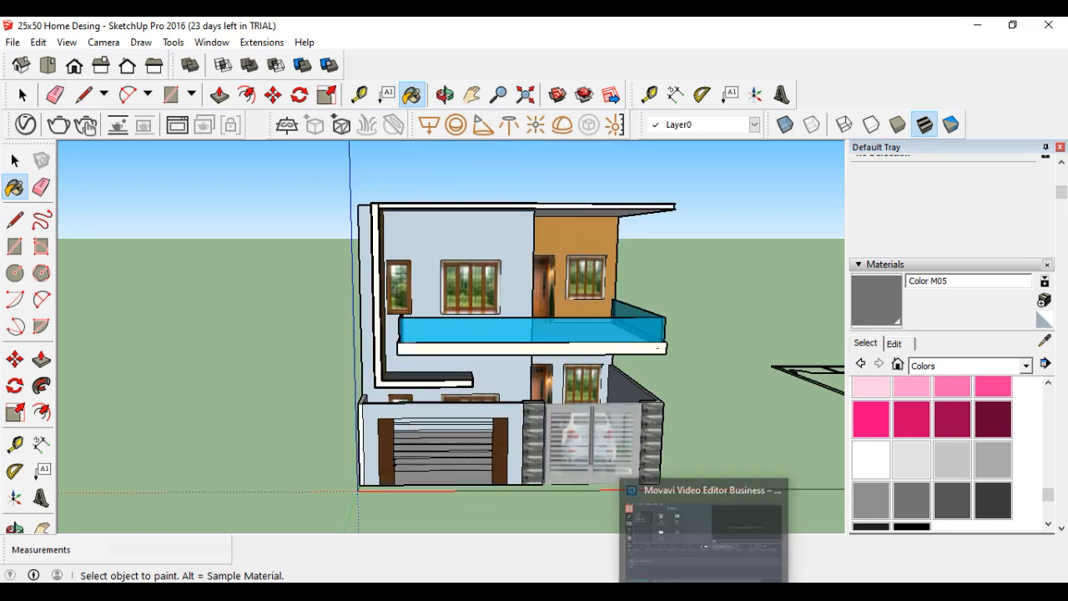
pyautogui.click(704, 534)
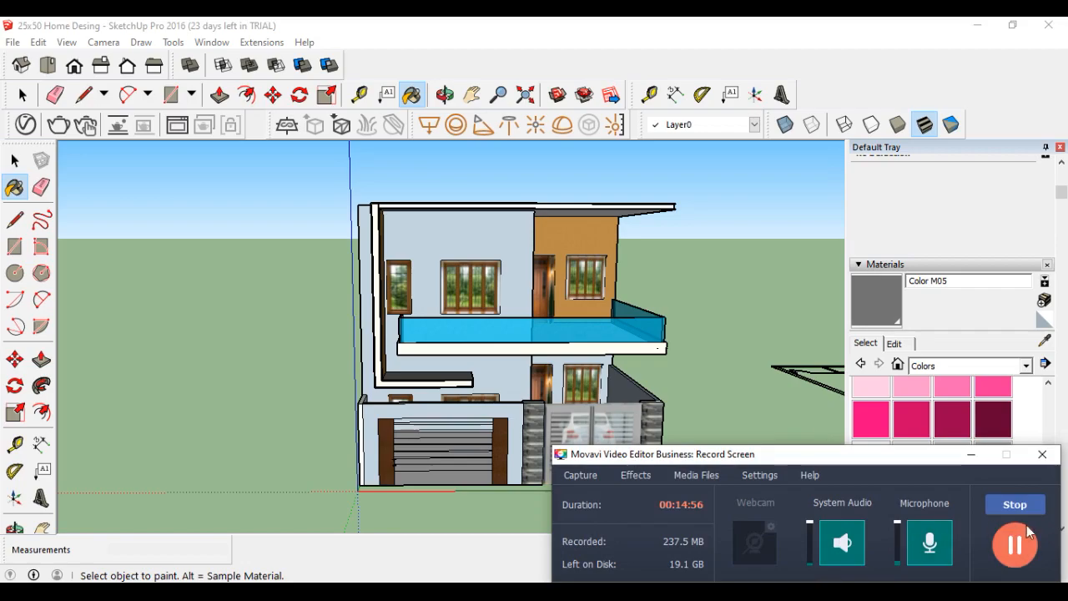